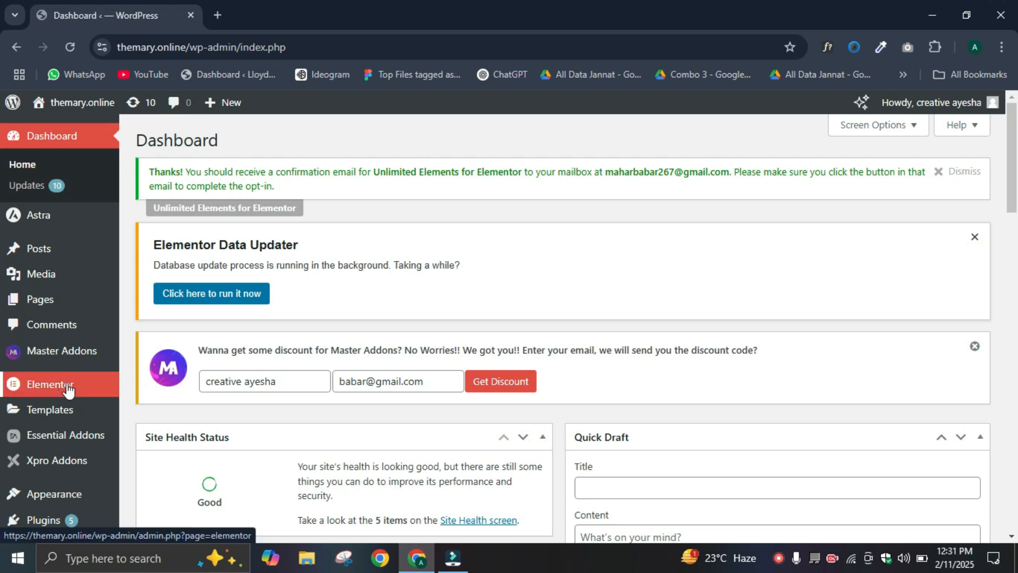
# Step: View the shop page from the site's list of all pages and open it for editing with Elementor
pyautogui.moveTo(68, 390)
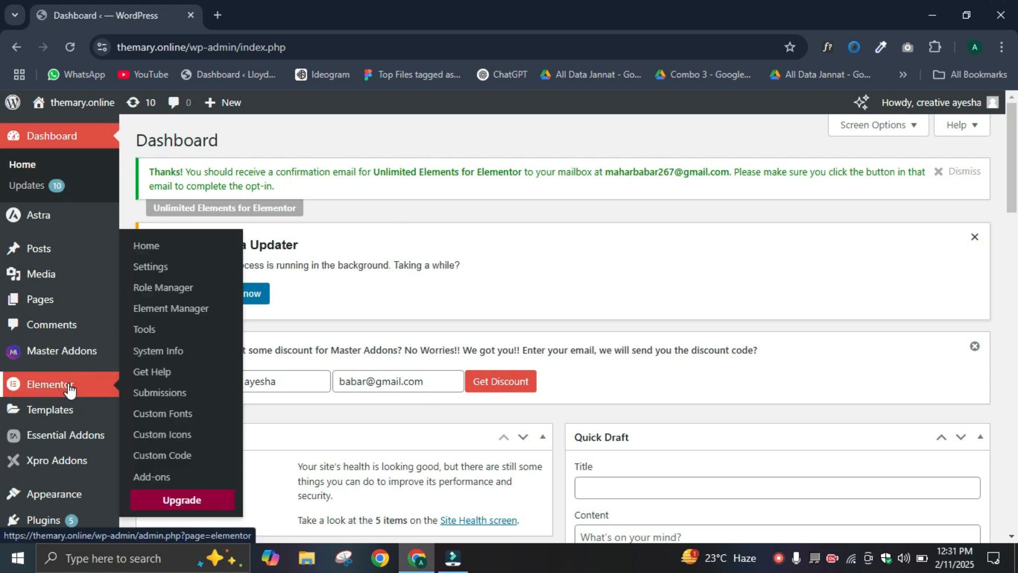
pyautogui.click(58, 390)
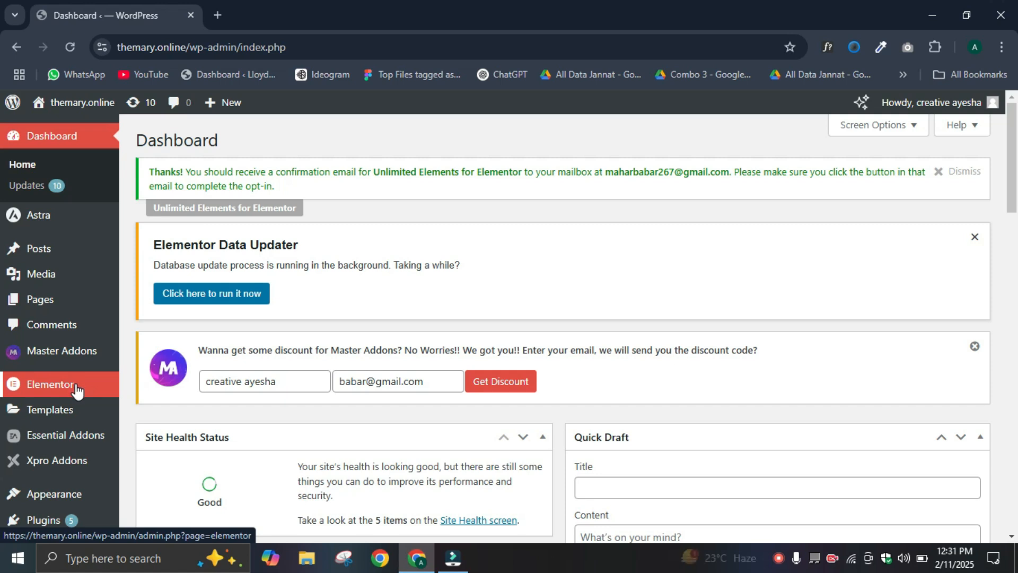
pyautogui.moveTo(69, 303)
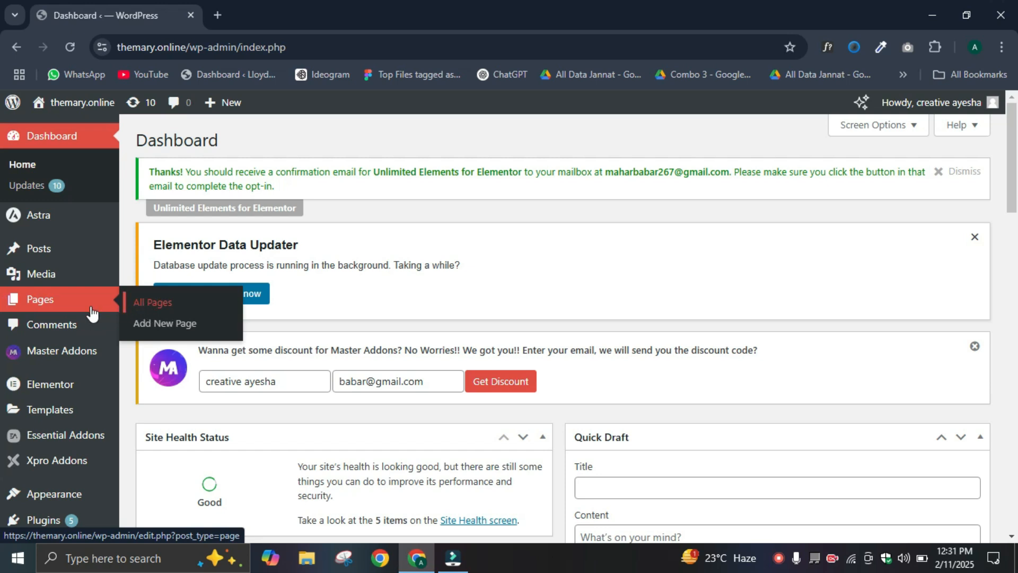
pyautogui.click(161, 306)
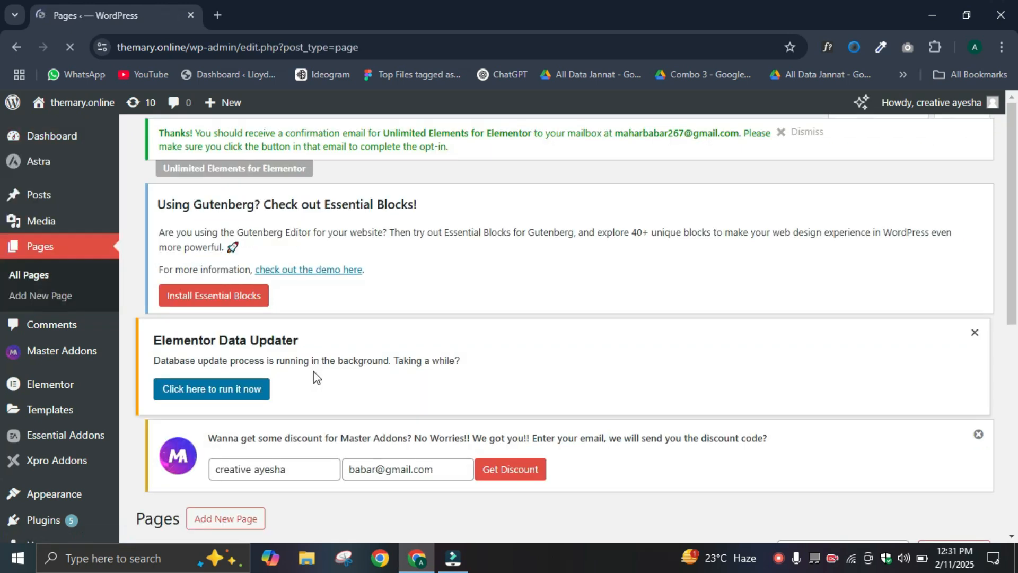
pyautogui.scroll(-8, 314, 374)
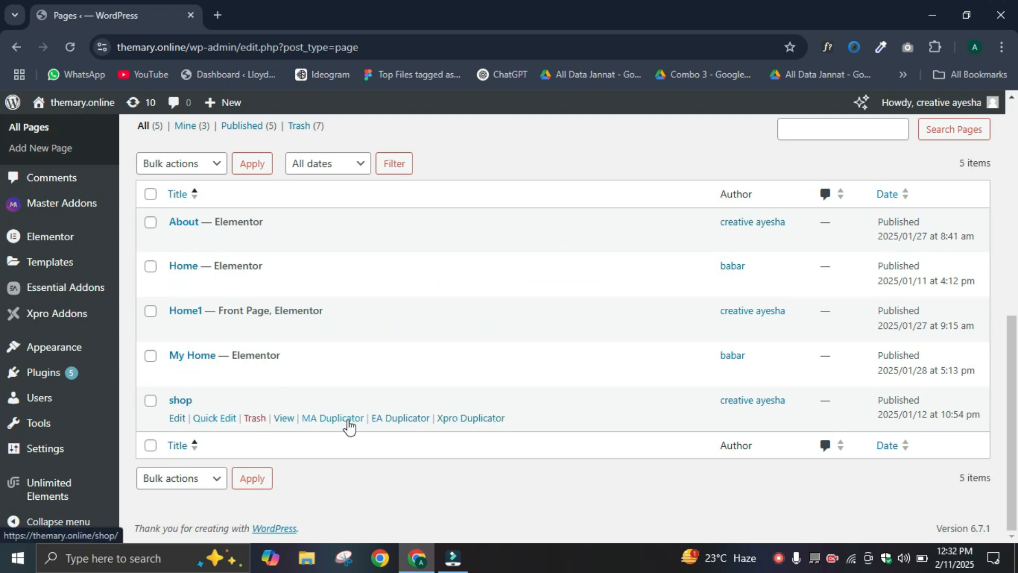
pyautogui.click(281, 416)
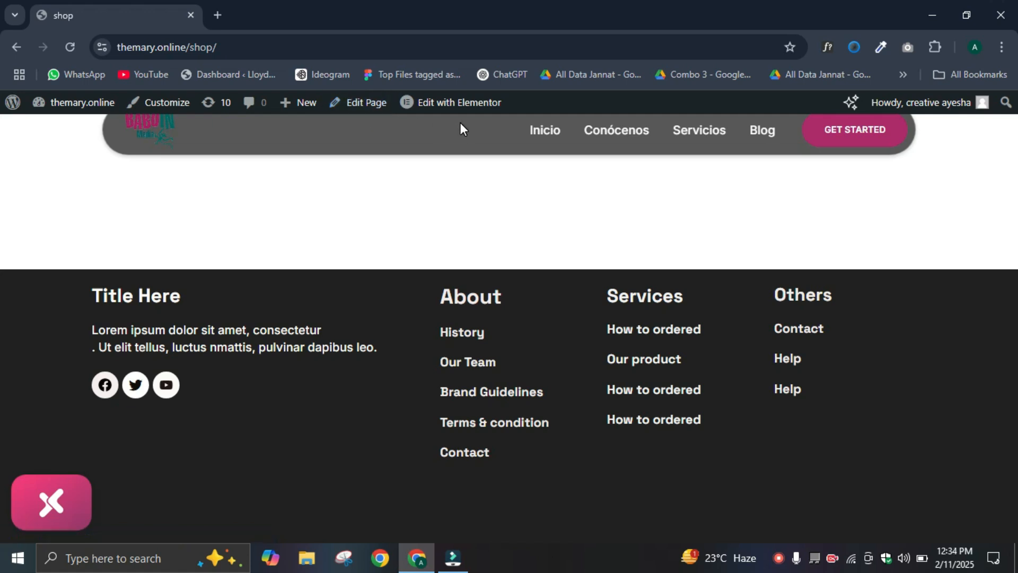
pyautogui.moveTo(463, 106)
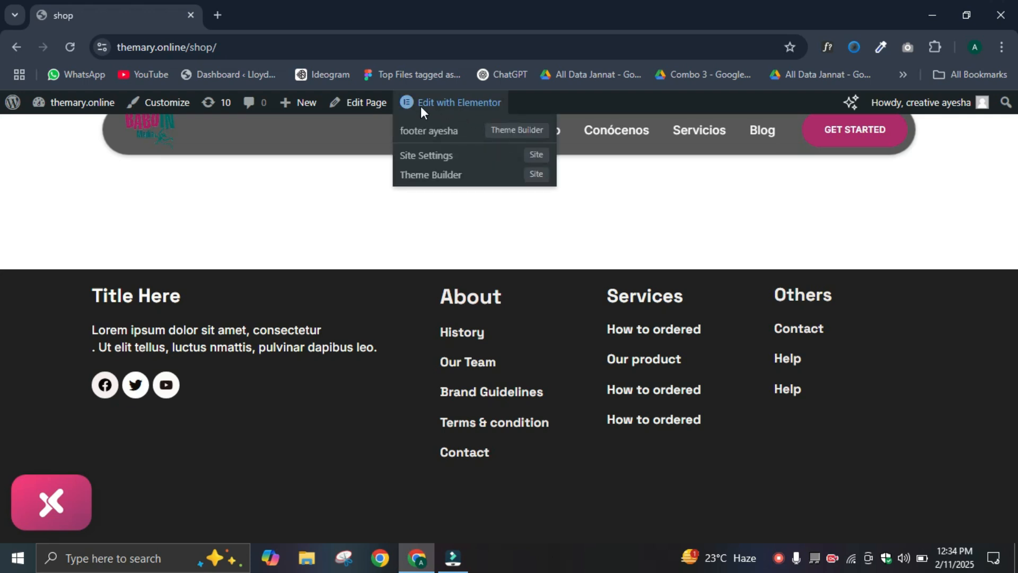
pyautogui.click(446, 104)
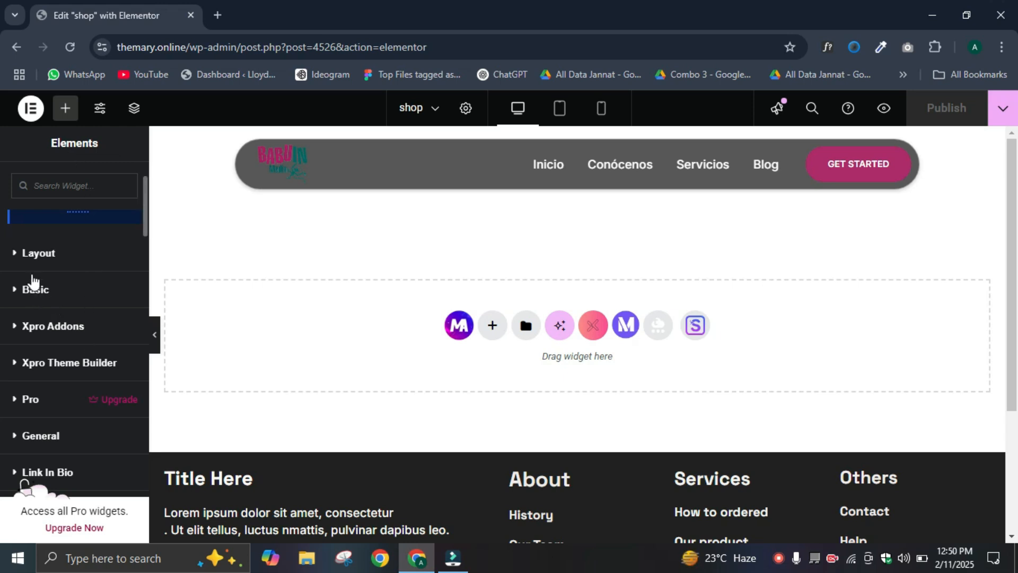
# Step: Expand the Layout and Basic widget categories and examine the widgets each one offers
pyautogui.click(54, 254)
pyautogui.click(54, 254)
pyautogui.click(55, 257)
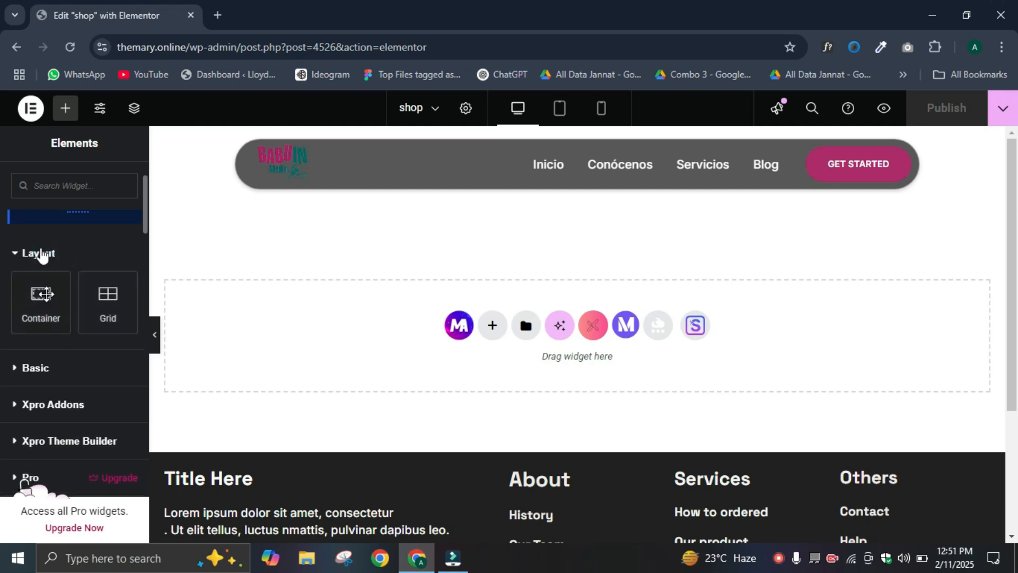
pyautogui.click(81, 373)
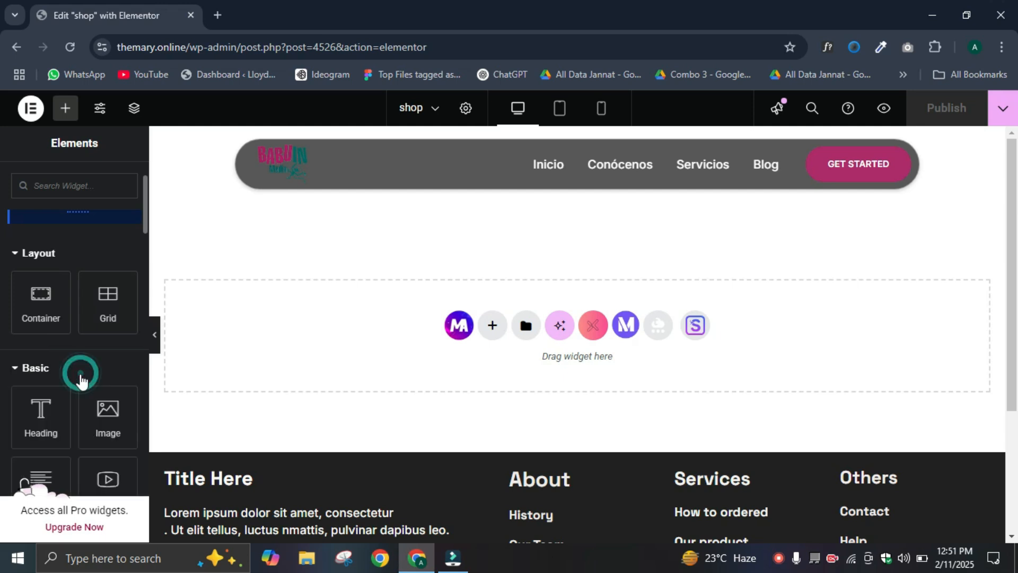
pyautogui.scroll(-3, 80, 384)
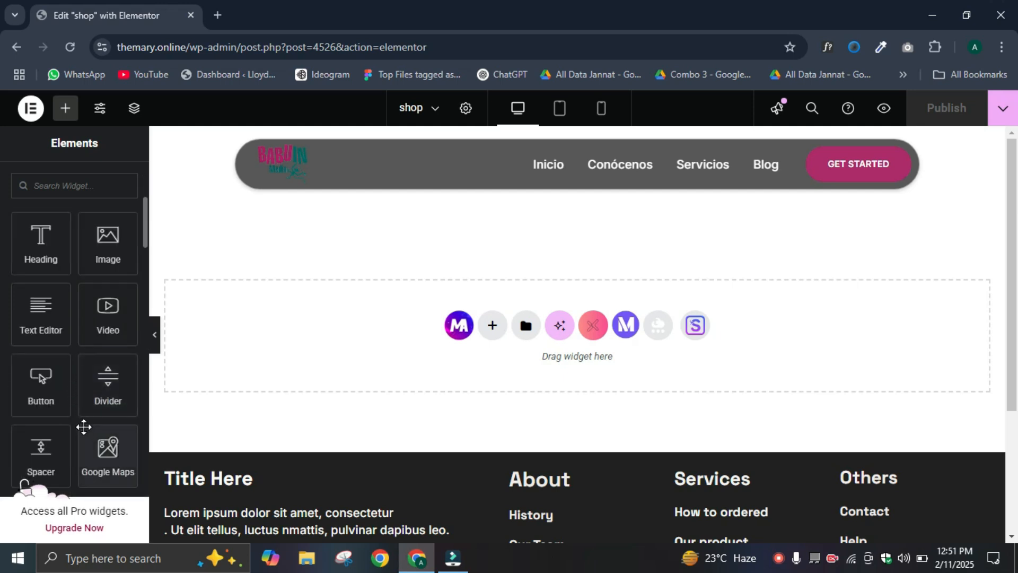
pyautogui.scroll(5, 84, 430)
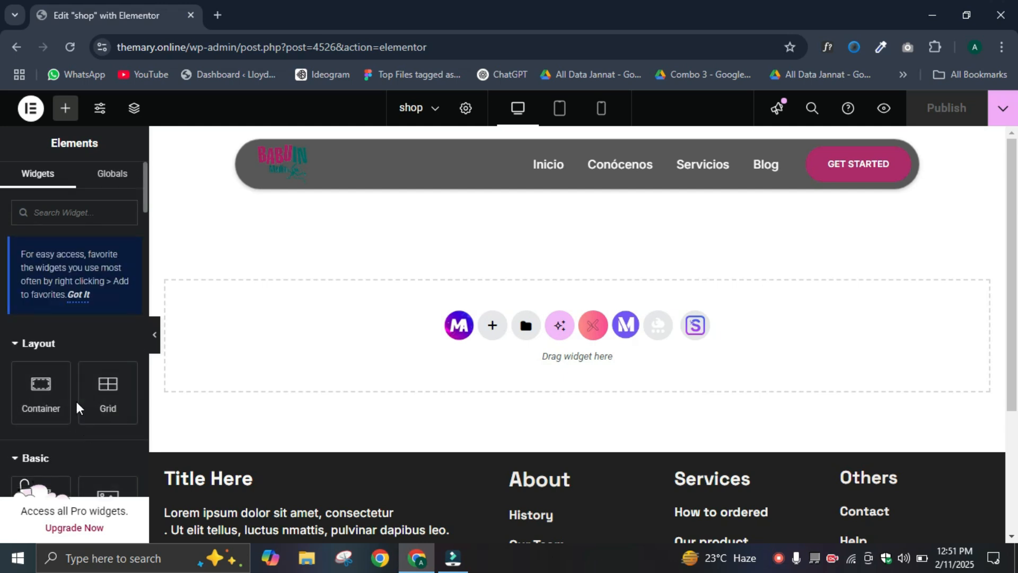
pyautogui.scroll(-3, 77, 408)
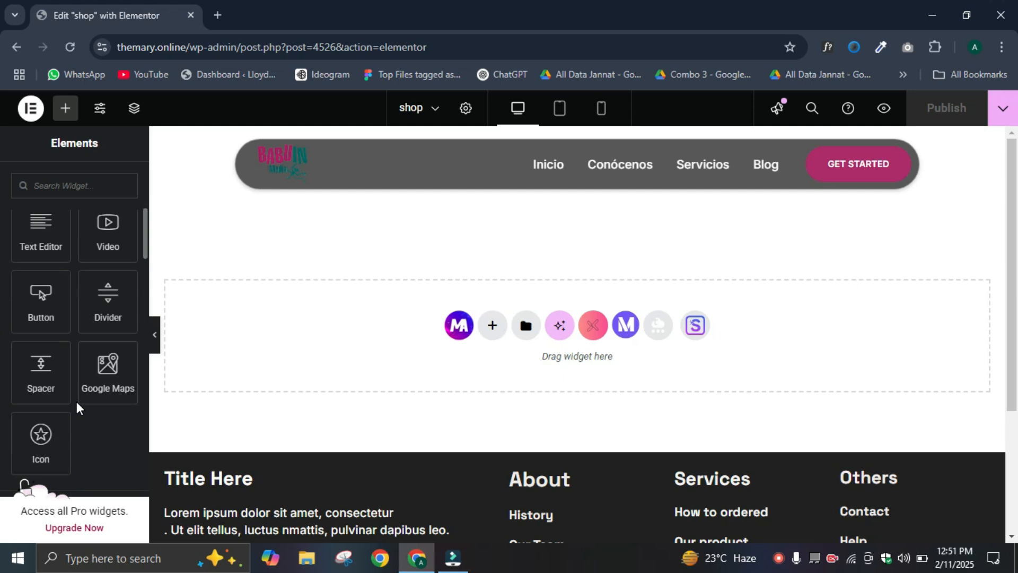
pyautogui.scroll(3, 77, 415)
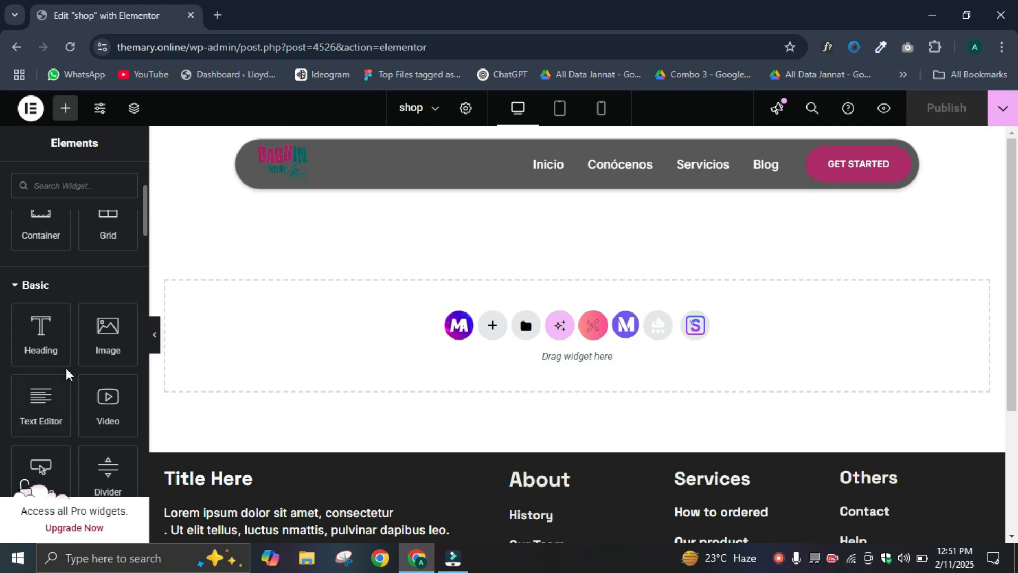
pyautogui.scroll(3, 66, 374)
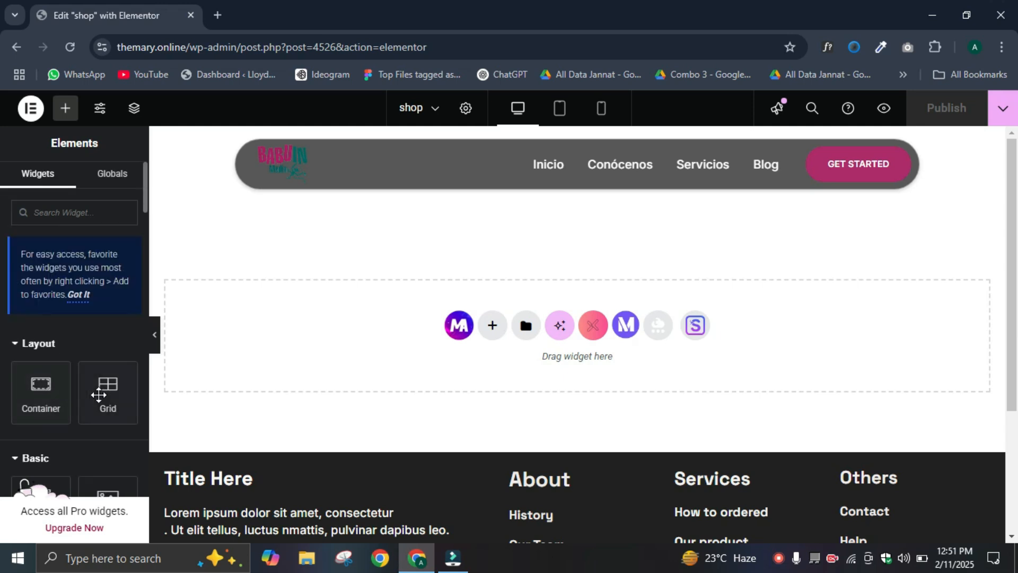
# Step: Examine the remaining widget categories, from Xpro Addons through WooCommerce to Master Addons, and collapse Master Addons
pyautogui.scroll(-6, 107, 395)
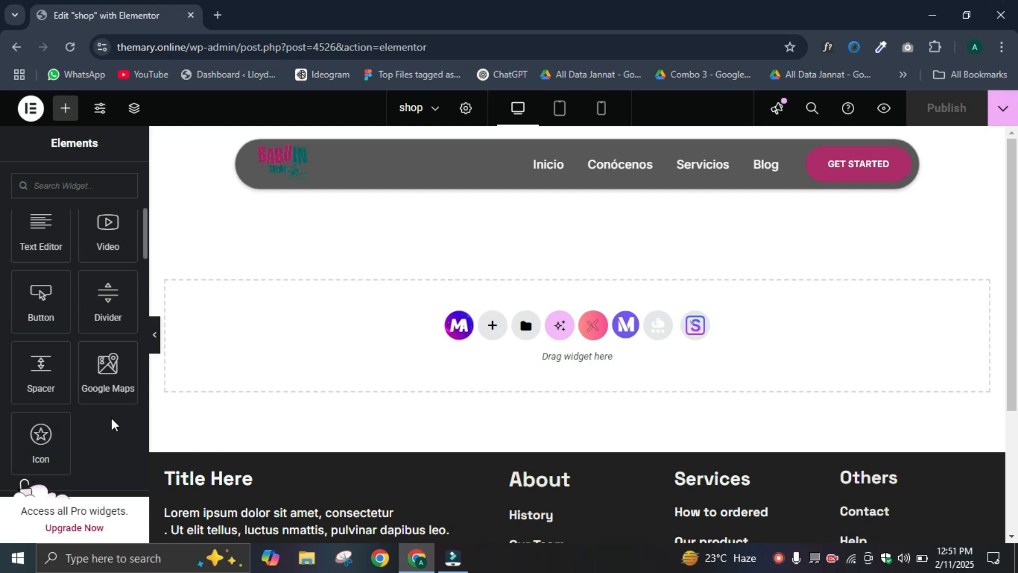
pyautogui.scroll(-3, 112, 423)
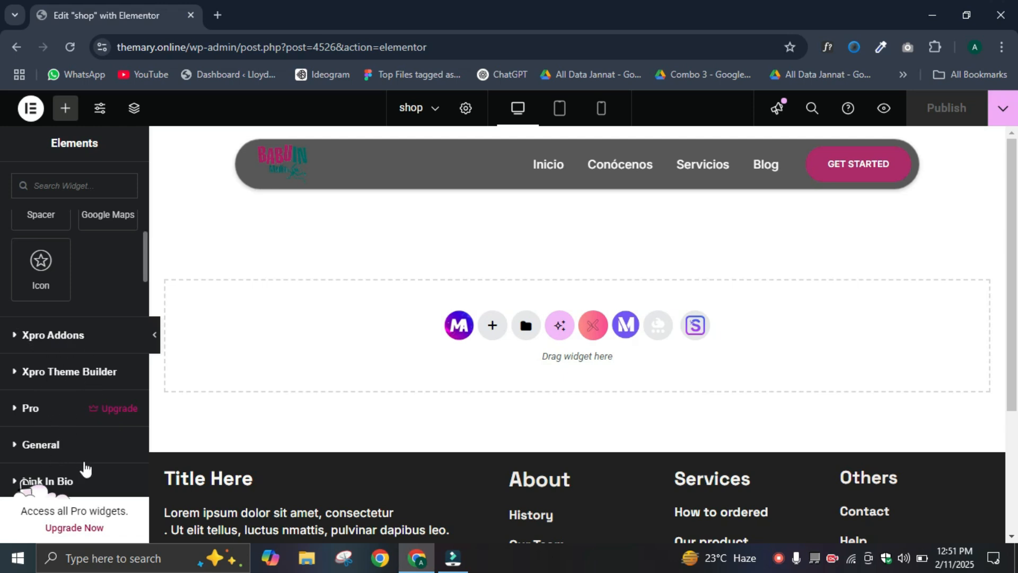
pyautogui.scroll(-3, 85, 469)
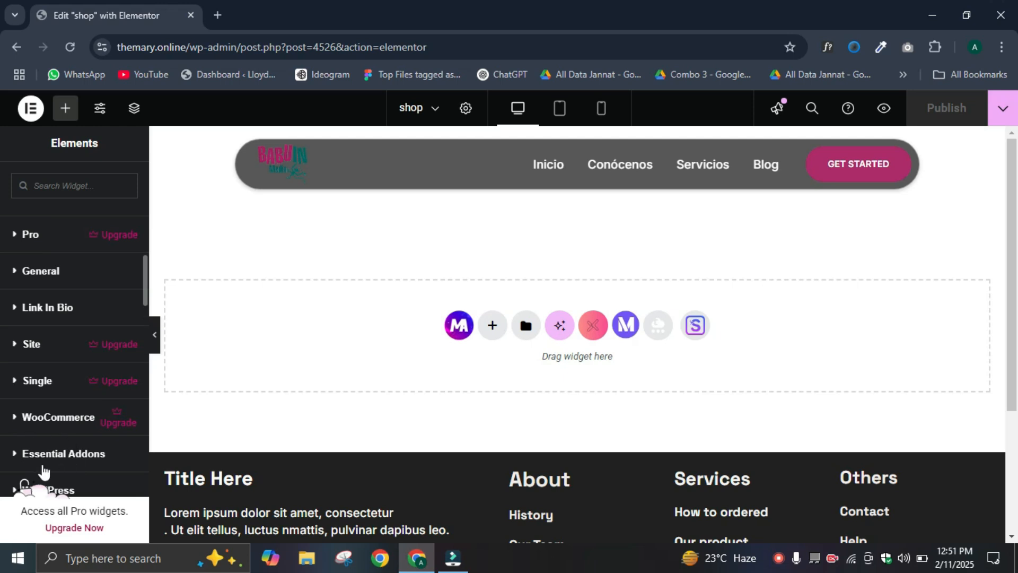
pyautogui.scroll(-3, 72, 468)
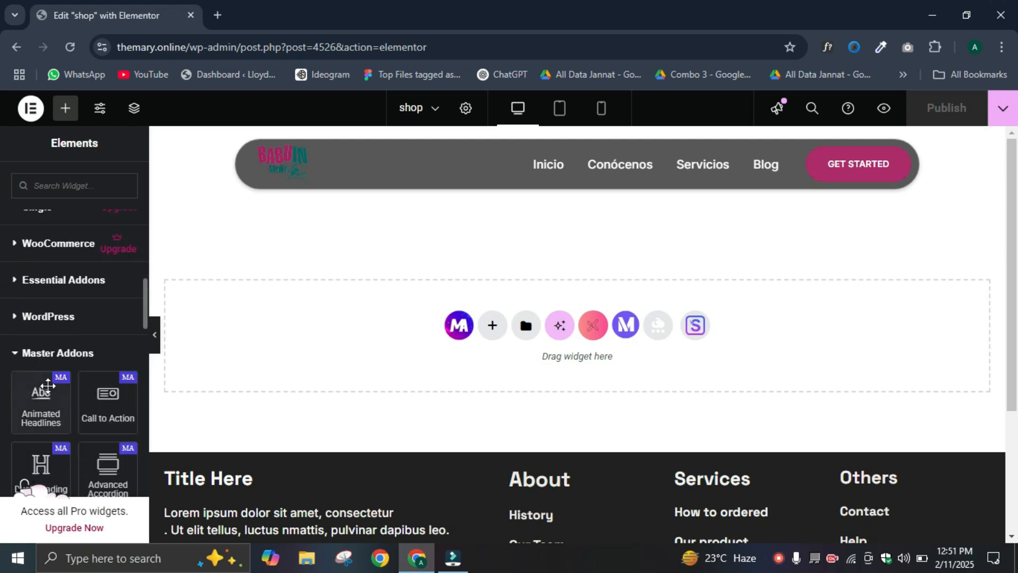
pyautogui.click(93, 357)
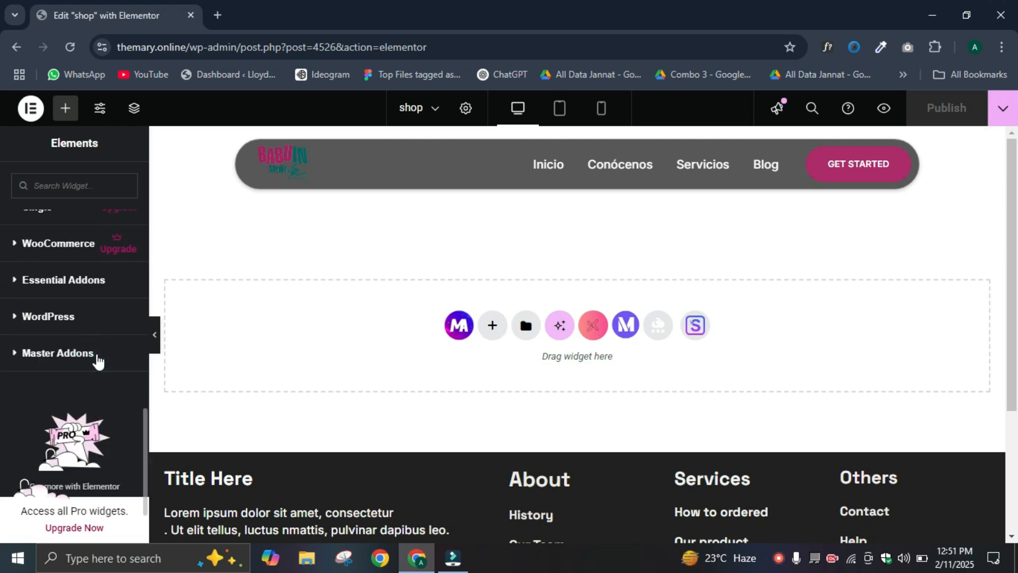
pyautogui.scroll(3, 67, 279)
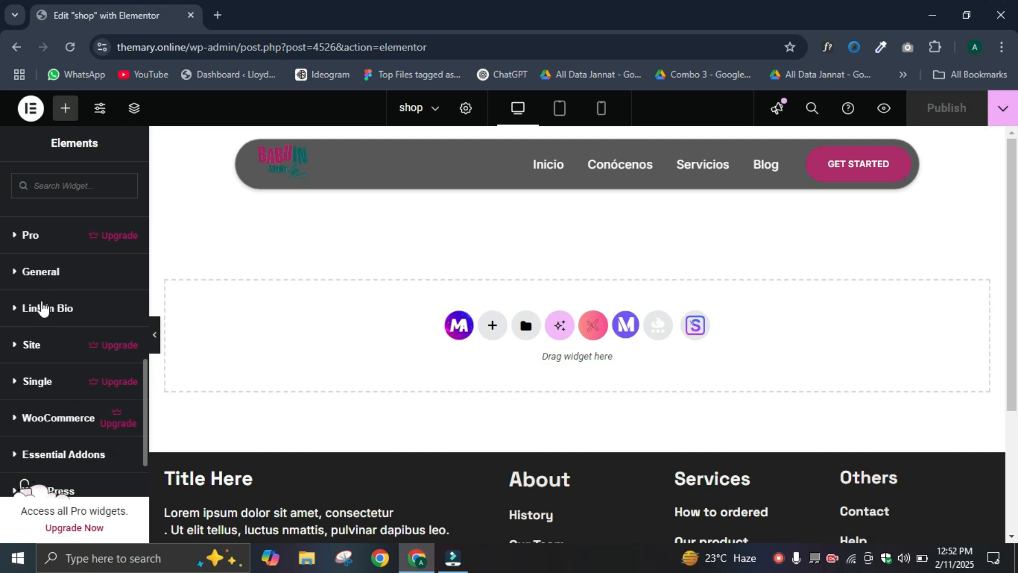
pyautogui.scroll(3, 51, 327)
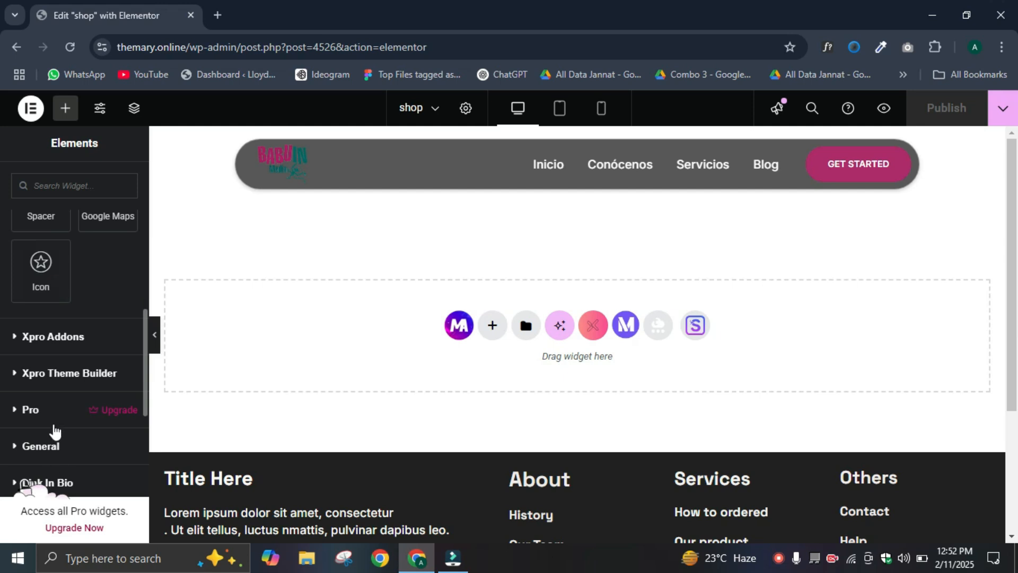
pyautogui.scroll(-3, 54, 433)
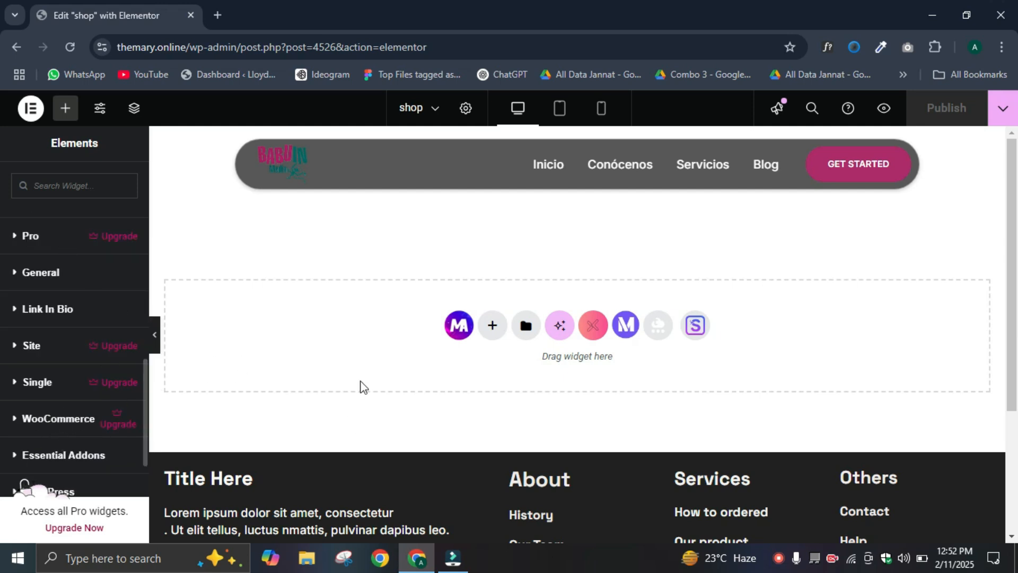
pyautogui.click(65, 109)
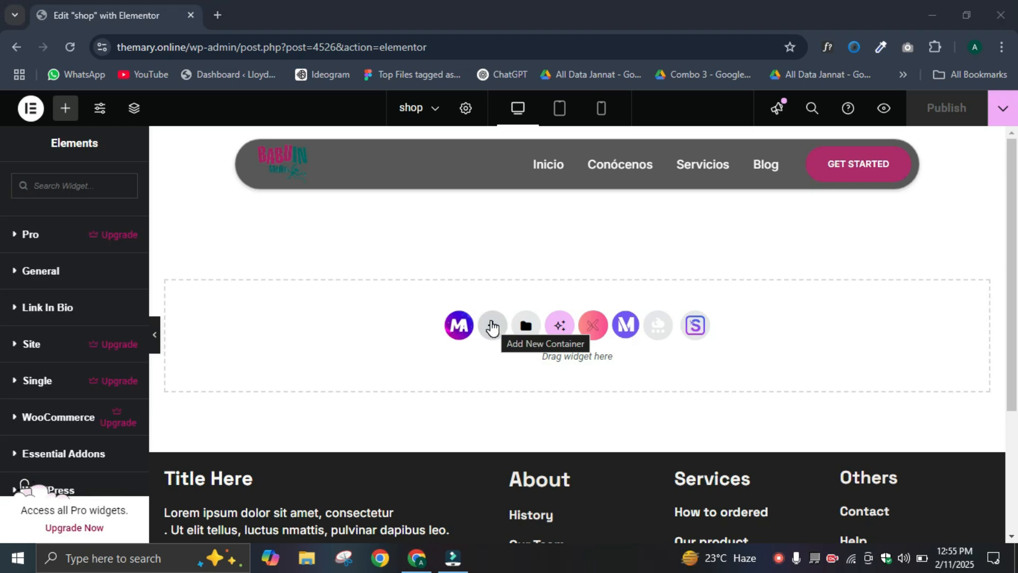
# Step: Add a new Flexbox container with the single-column, downward structure to the empty page area
pyautogui.click(492, 326)
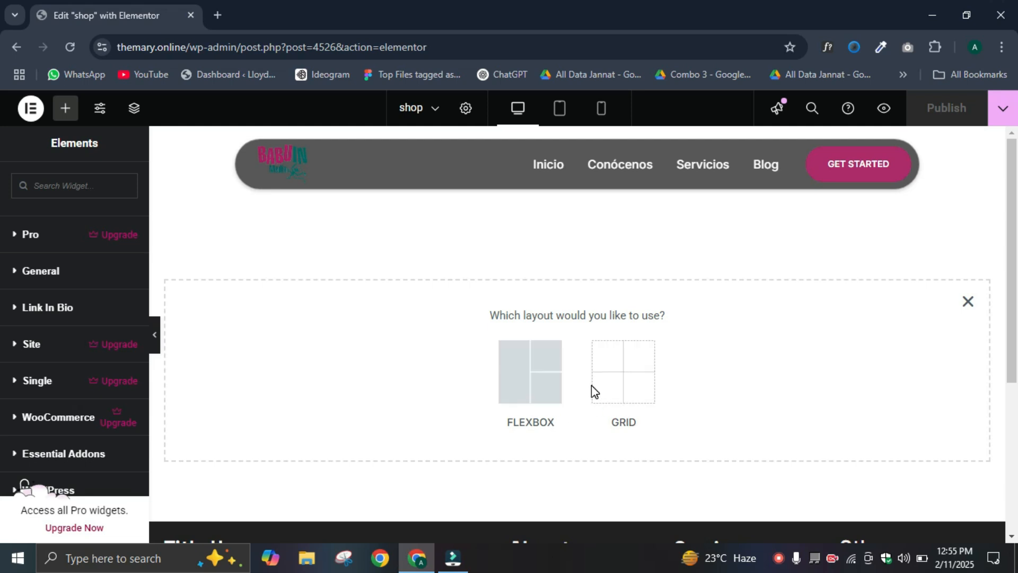
pyautogui.click(532, 399)
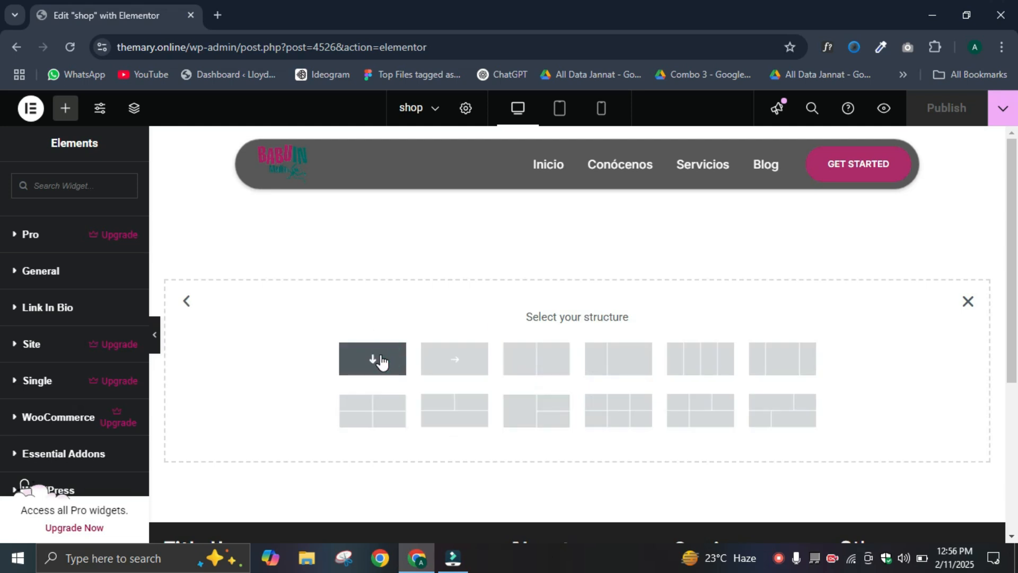
pyautogui.click(381, 362)
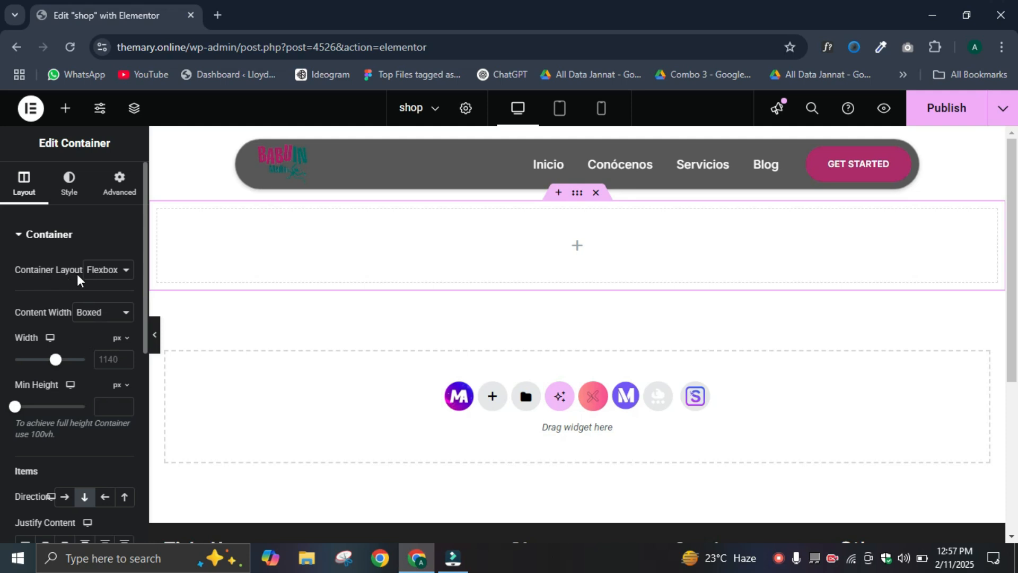
# Step: Try the Grid layout on the new container and switch it back to Flexbox
pyautogui.click(125, 270)
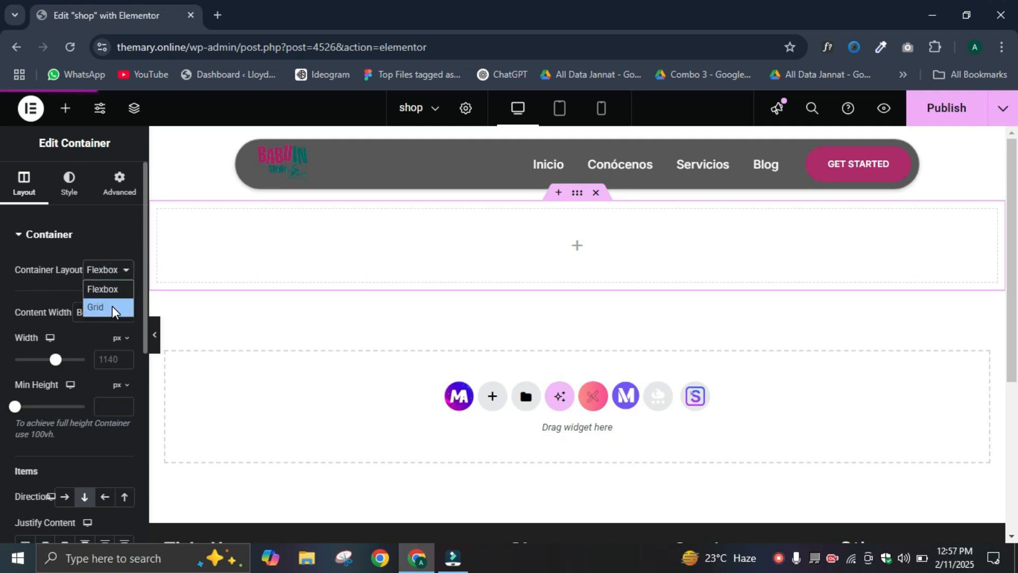
pyautogui.click(113, 310)
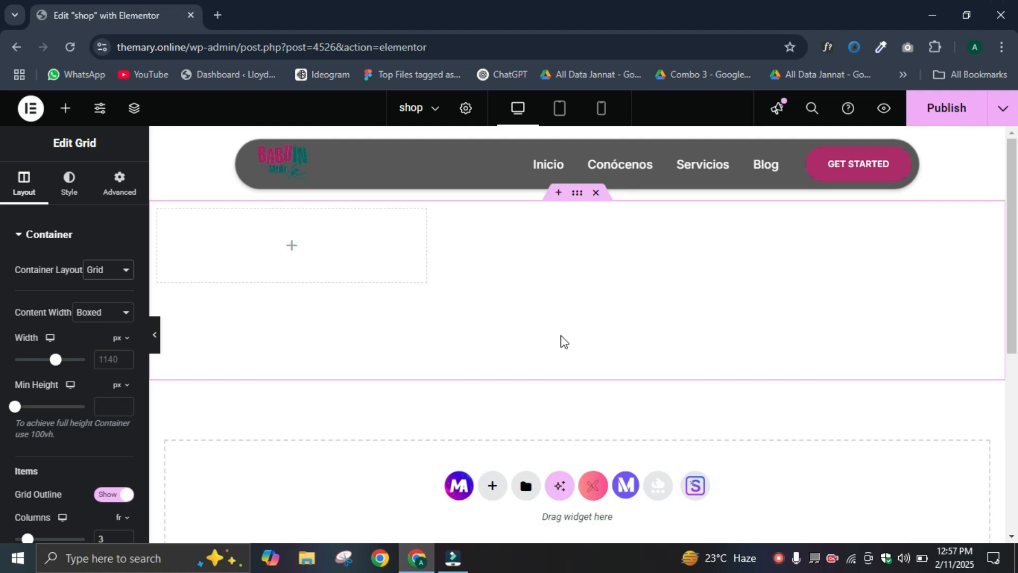
pyautogui.click(109, 270)
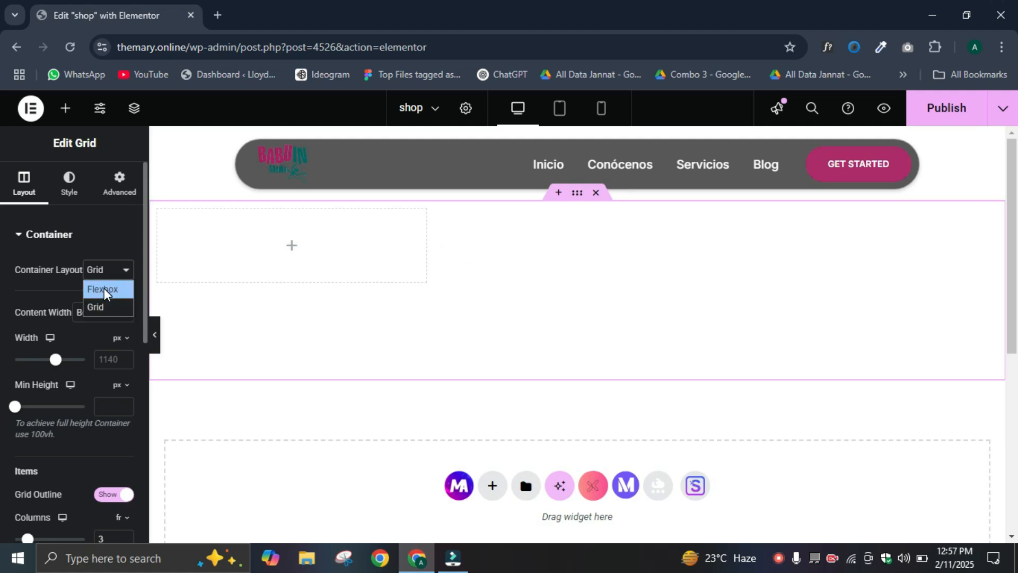
pyautogui.click(112, 290)
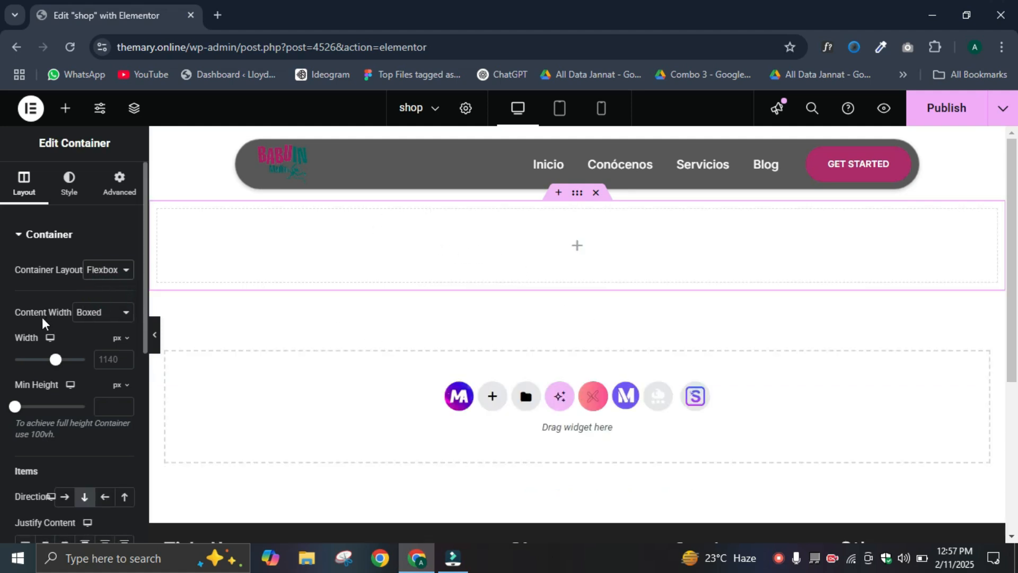
# Step: Set the container's content width to Full Width
pyautogui.click(114, 314)
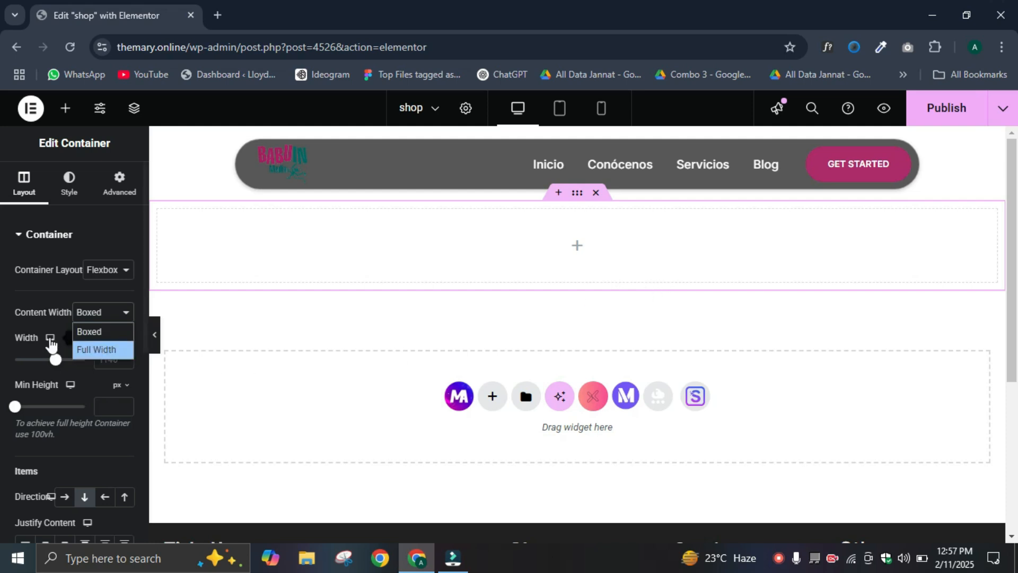
pyautogui.click(96, 349)
pyautogui.click(118, 312)
pyautogui.click(109, 312)
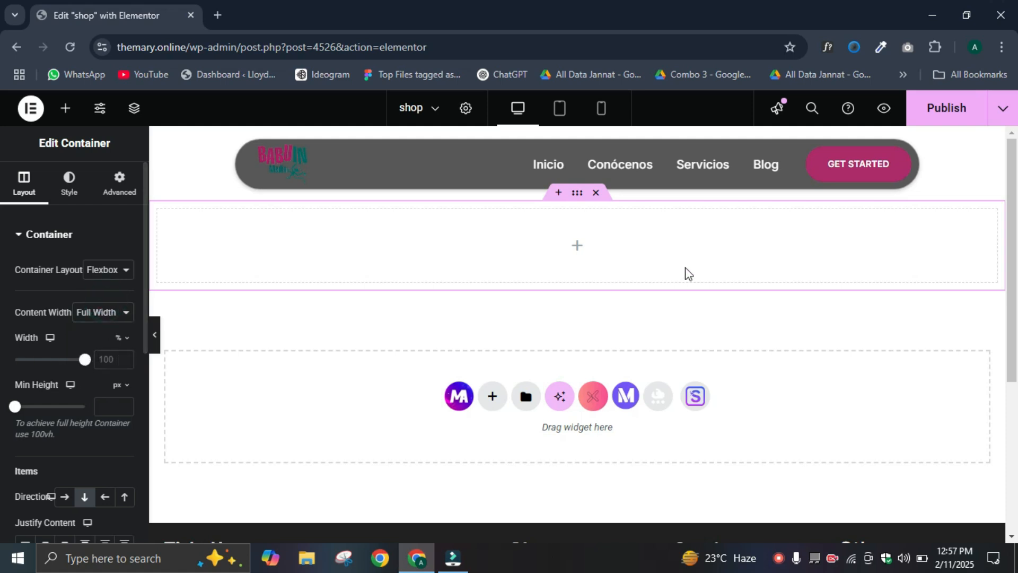
# Step: Narrow the container to 52% width and raise its minimum height to 276 px
pyautogui.moveTo(83, 361); pyautogui.dragTo(50, 365)
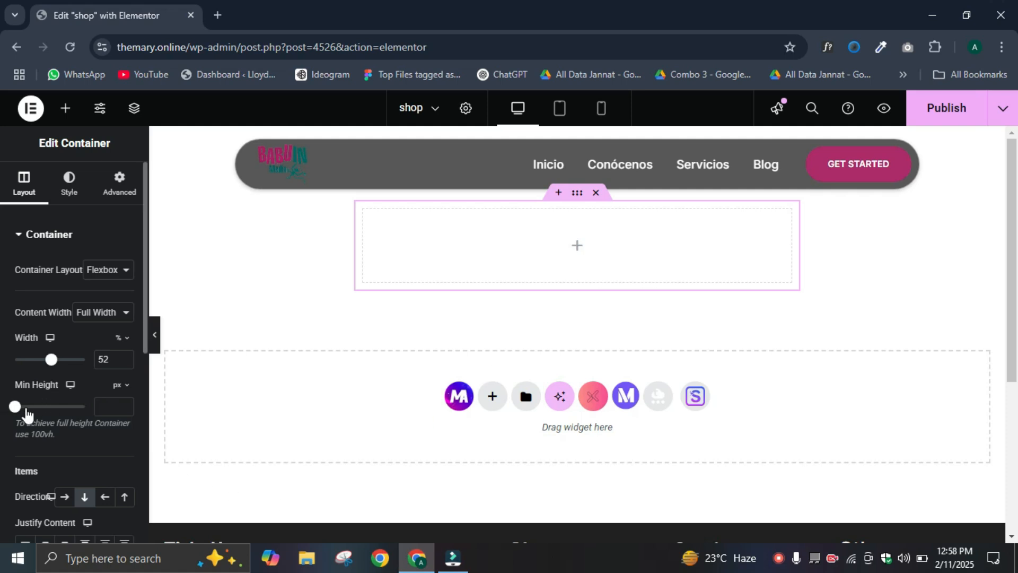
pyautogui.moveTo(16, 407)
pyautogui.mouseDown()
pyautogui.moveTo(50, 421)
pyautogui.moveTo(32, 417)
pyautogui.mouseUp()
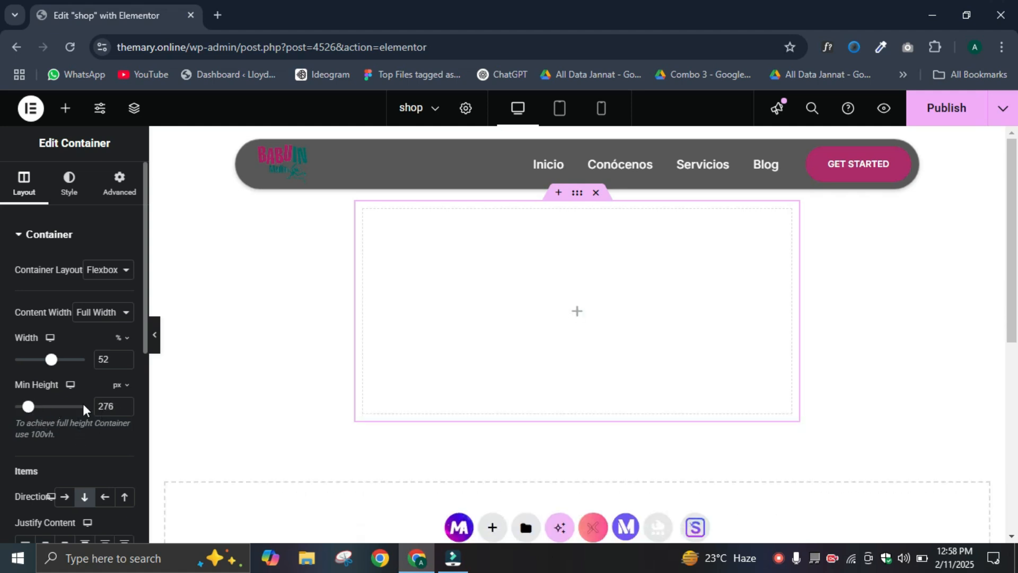
# Step: Lower the container's minimum height to 272 px
pyautogui.click(125, 410)
pyautogui.click(124, 410)
pyautogui.click(124, 409)
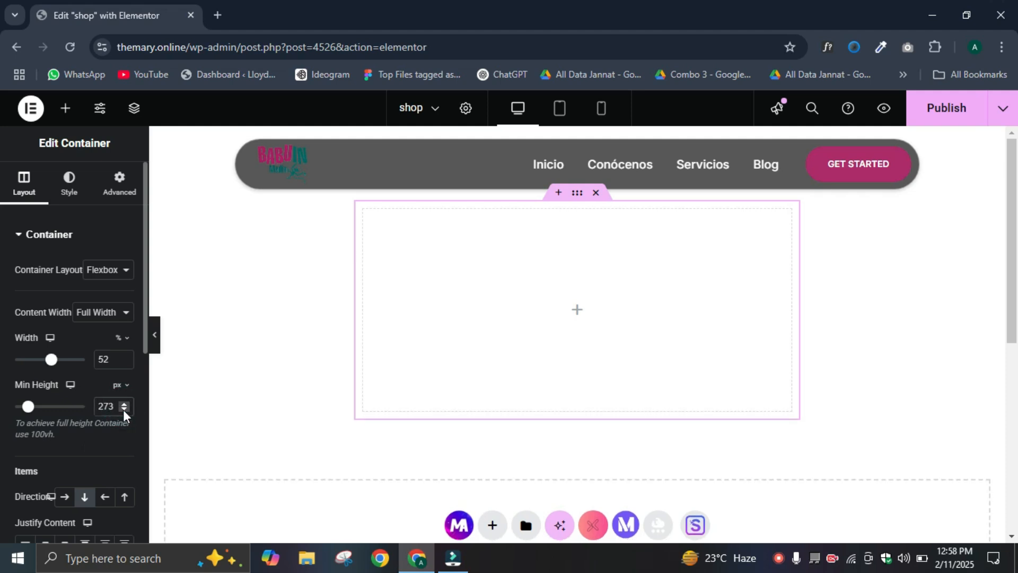
pyautogui.click(123, 408)
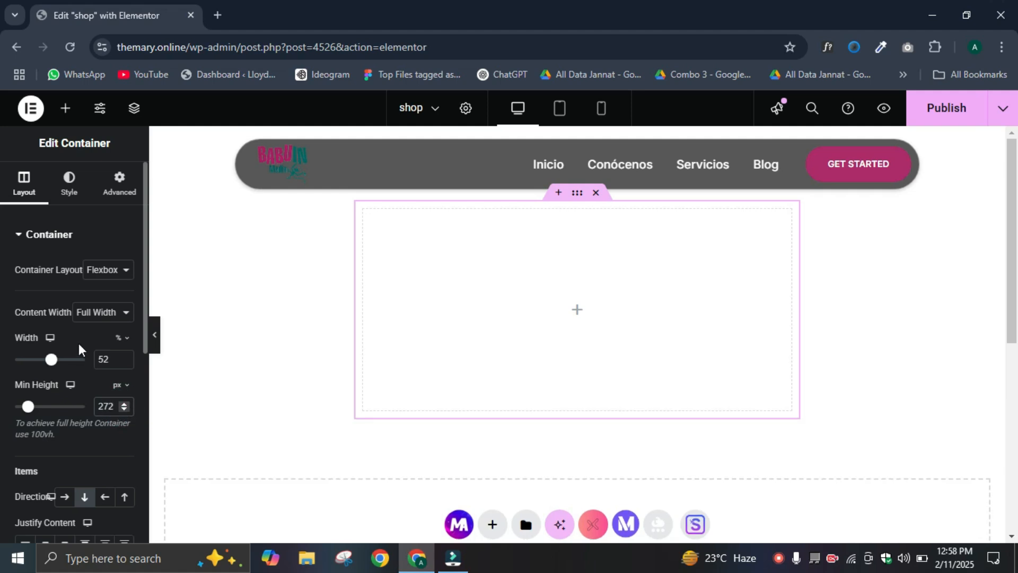
# Step: Switch the container's content width to Boxed and narrow it to 917 px
pyautogui.click(108, 305)
pyautogui.click(102, 326)
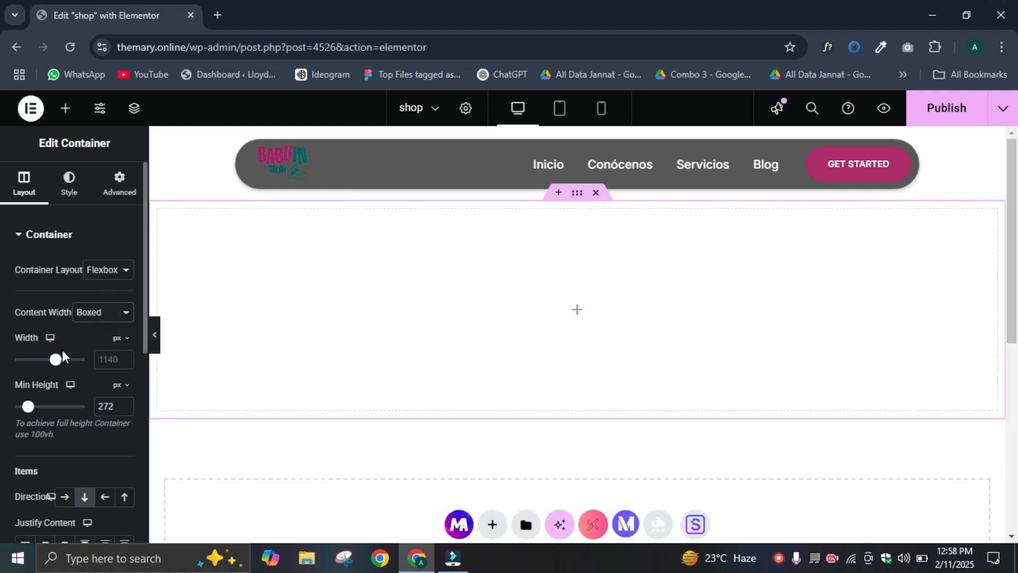
pyautogui.moveTo(56, 360); pyautogui.dragTo(47, 364)
pyautogui.moveTo(48, 364); pyautogui.dragTo(41, 364)
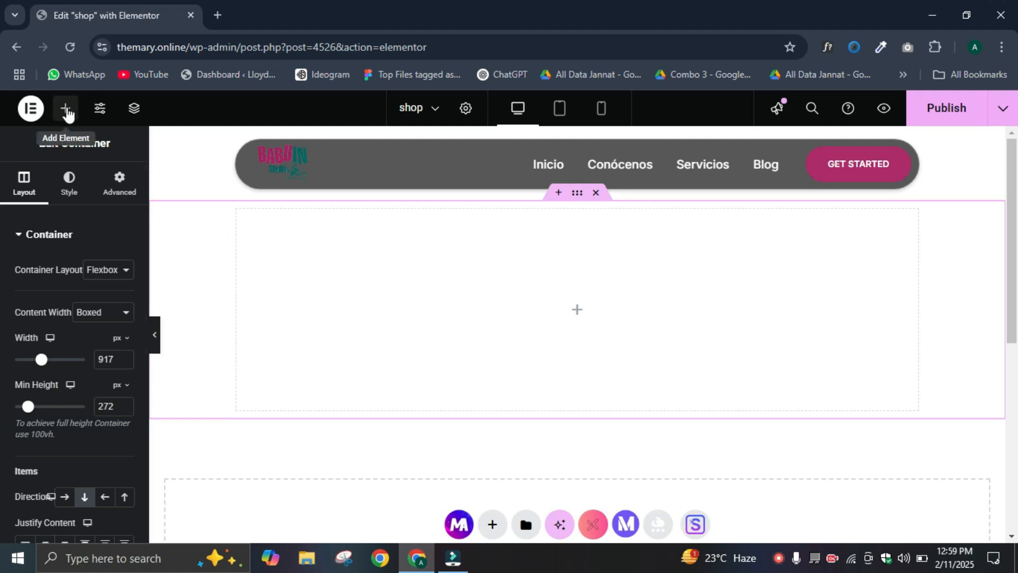
# Step: Add a Heading widget inside the empty container
pyautogui.click(575, 317)
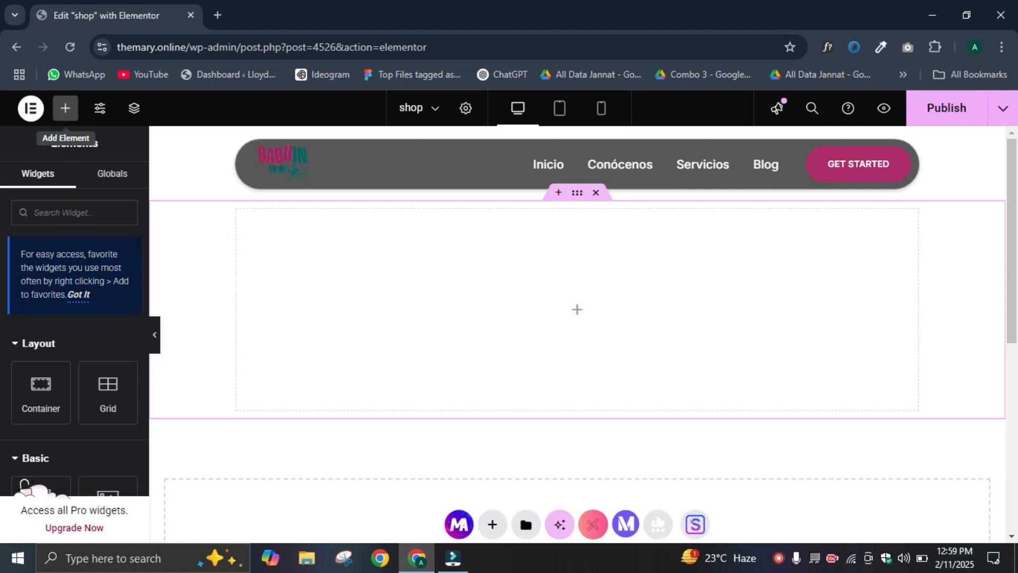
pyautogui.scroll(-3, 32, 336)
pyautogui.click(31, 336)
pyautogui.moveTo(31, 336); pyautogui.dragTo(531, 318)
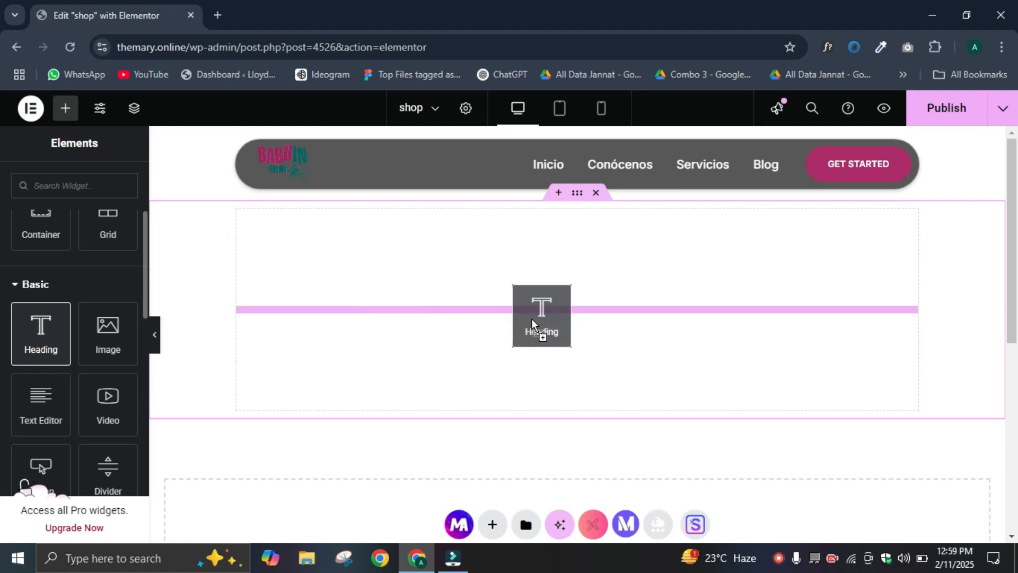
pyautogui.moveTo(531, 318); pyautogui.dragTo(555, 313)
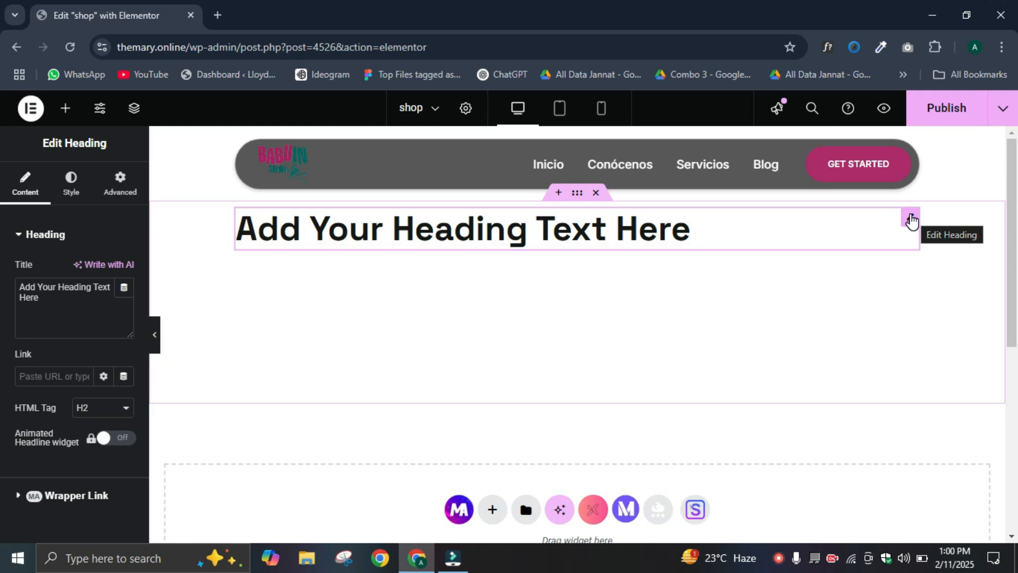
# Step: Look through the heading's content, style and advanced settings
pyautogui.click(909, 219)
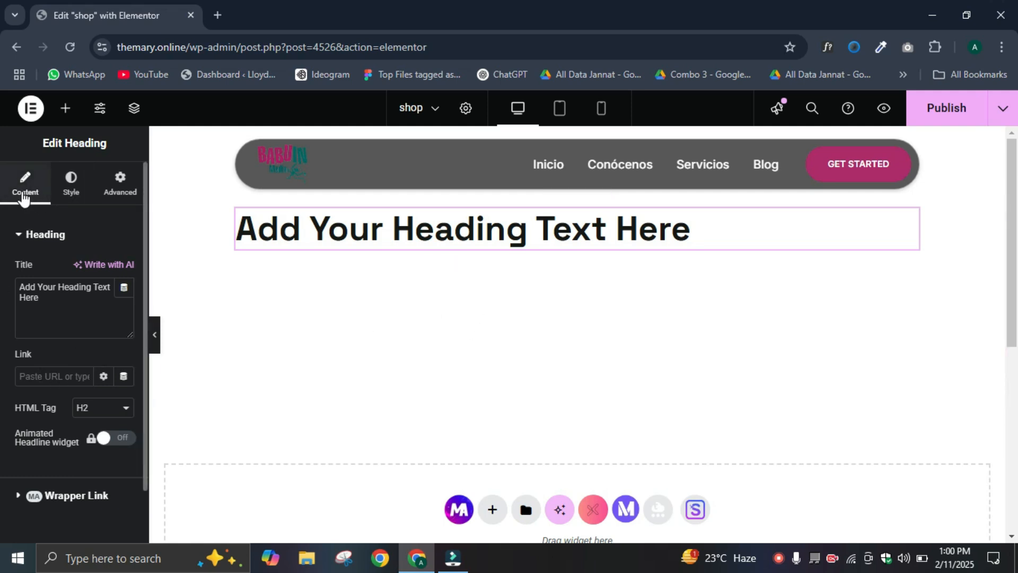
pyautogui.click(74, 198)
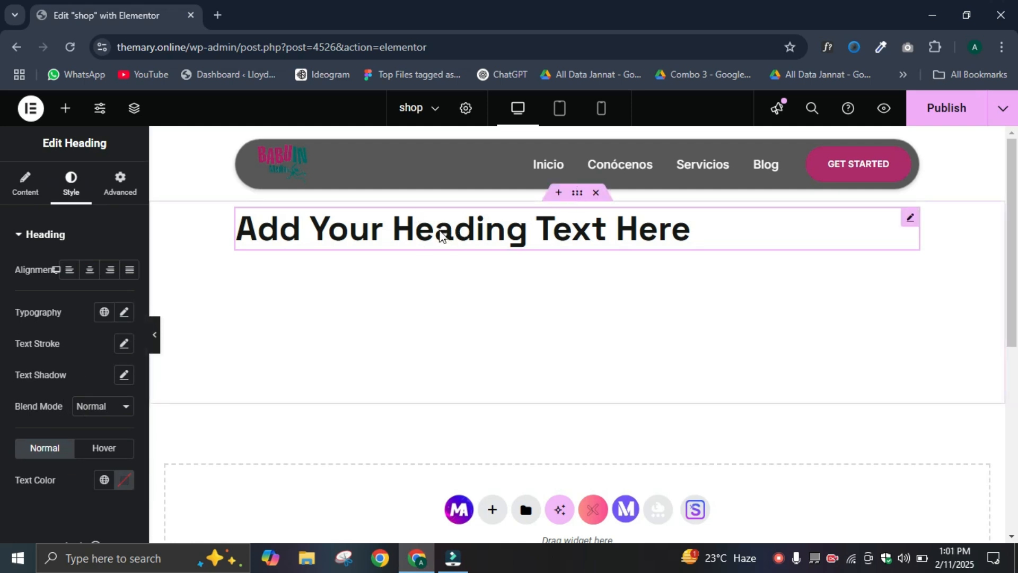
pyautogui.click(123, 183)
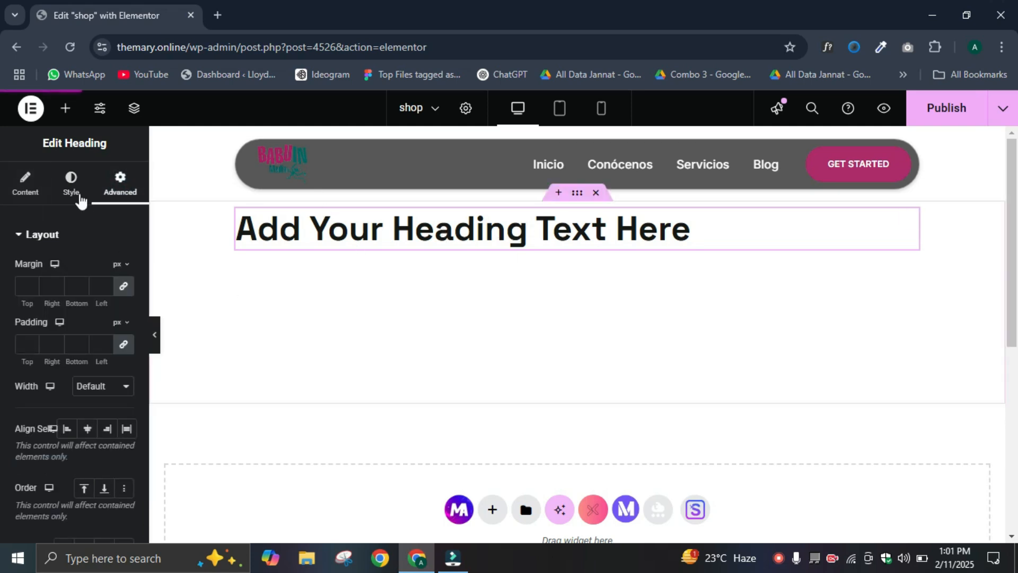
pyautogui.click(22, 187)
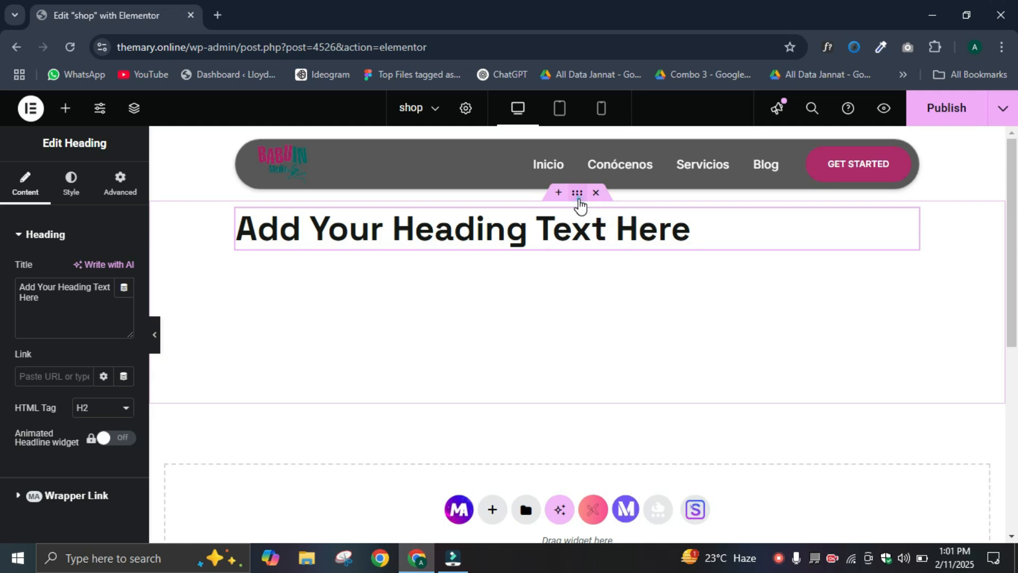
# Step: Narrow the container's boxed width to 741 px and raise its minimum height to 425 px
pyautogui.click(577, 193)
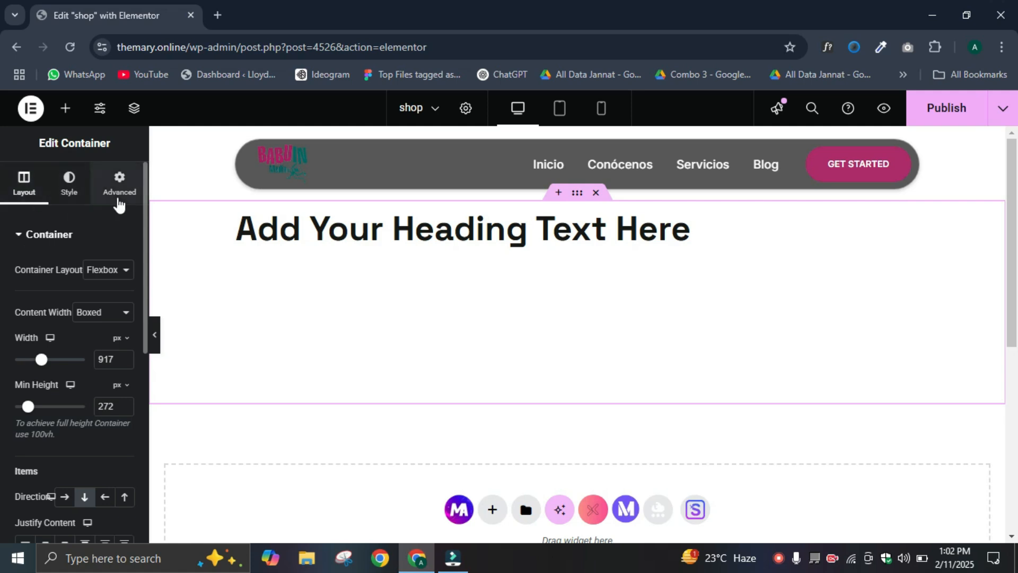
pyautogui.moveTo(42, 360)
pyautogui.mouseDown()
pyautogui.moveTo(53, 366)
pyautogui.moveTo(25, 360)
pyautogui.moveTo(30, 370)
pyautogui.mouseUp()
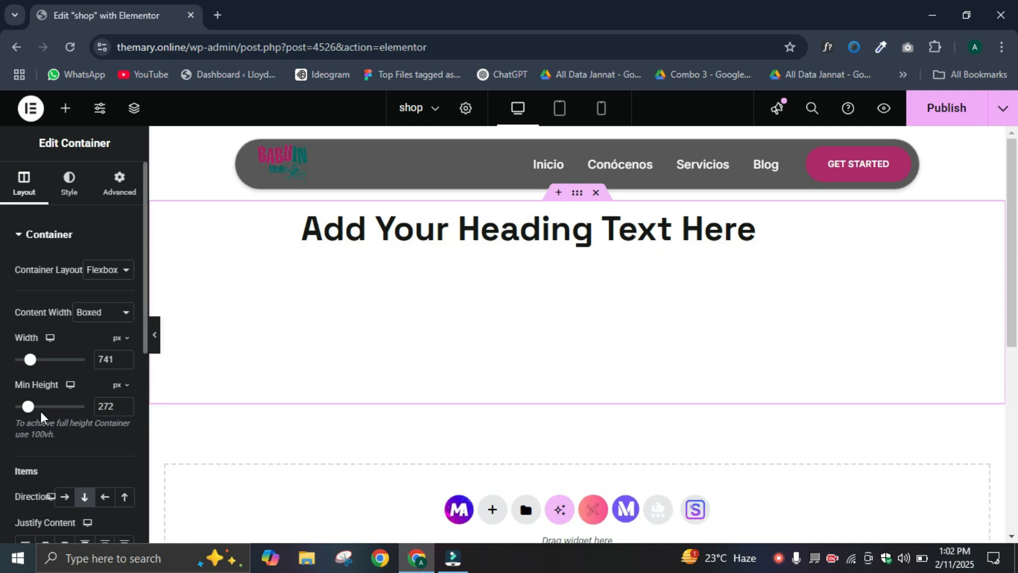
pyautogui.moveTo(29, 408); pyautogui.dragTo(37, 411)
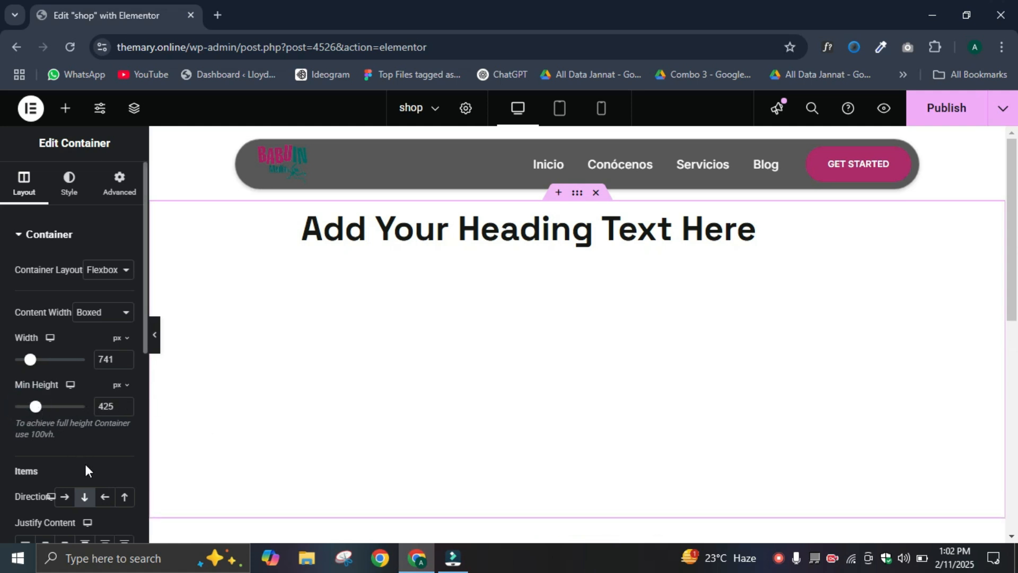
# Step: Set the container's item direction to a rightward row and center both Justify Content and Align Items
pyautogui.scroll(-3, 92, 320)
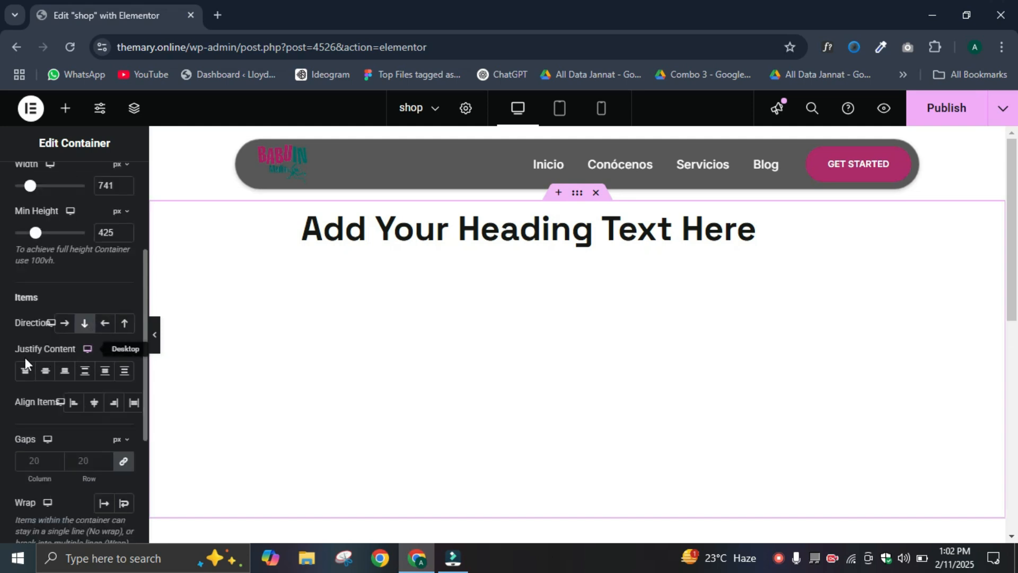
pyautogui.click(65, 328)
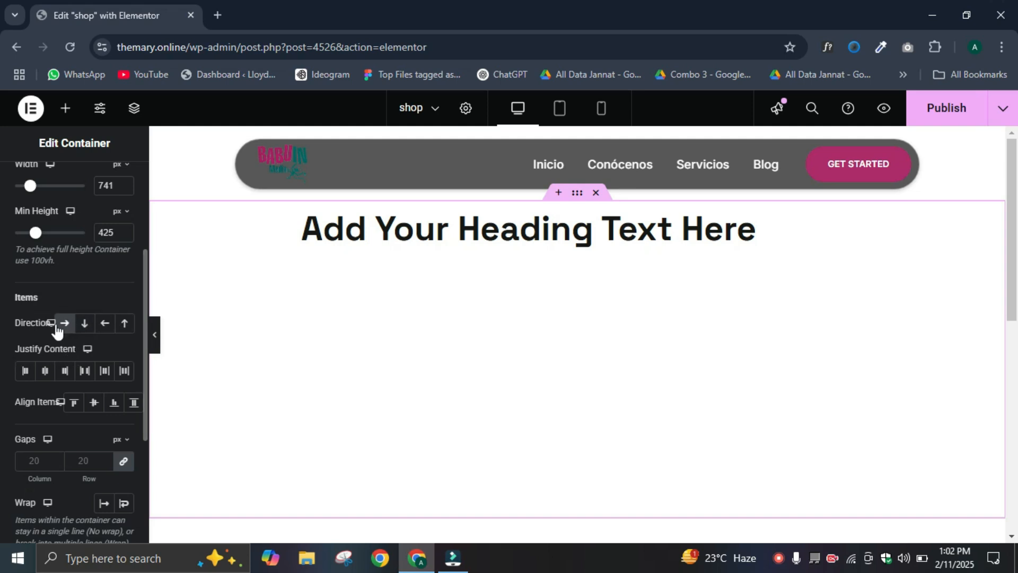
pyautogui.click(46, 372)
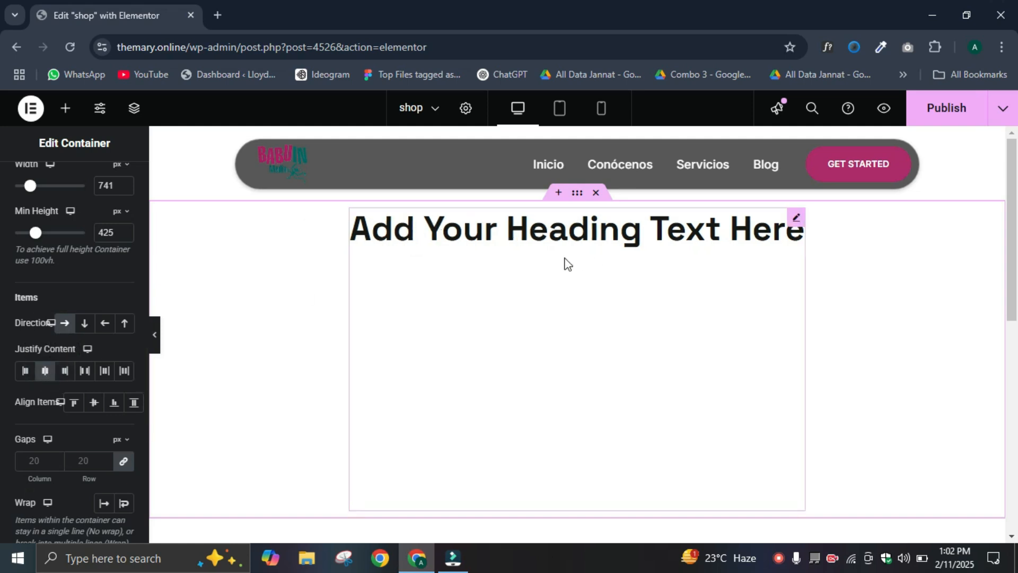
pyautogui.click(94, 404)
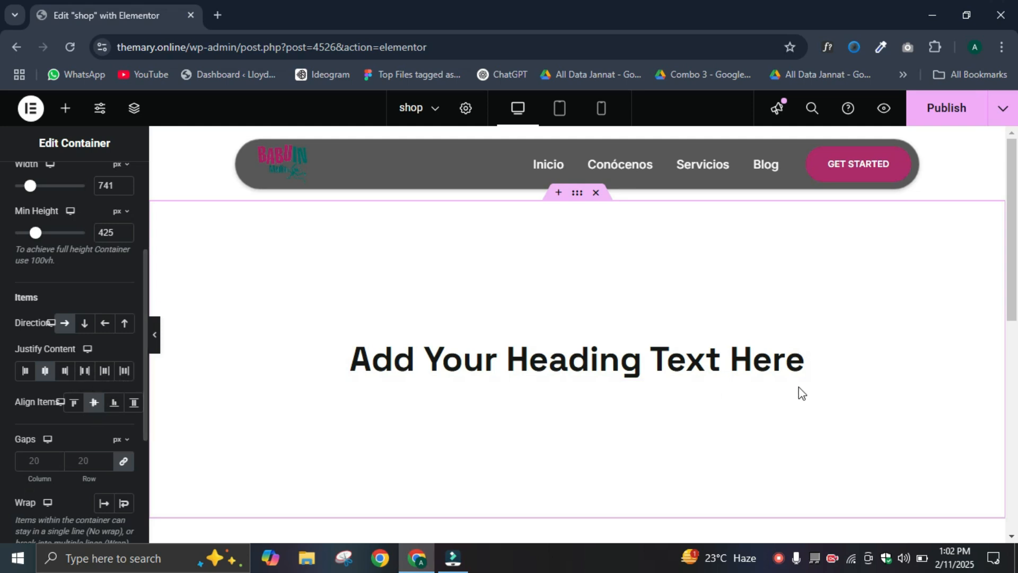
# Step: Try Start and End for Align Items, then set Justify Content to End with Align Items at Center
pyautogui.click(76, 404)
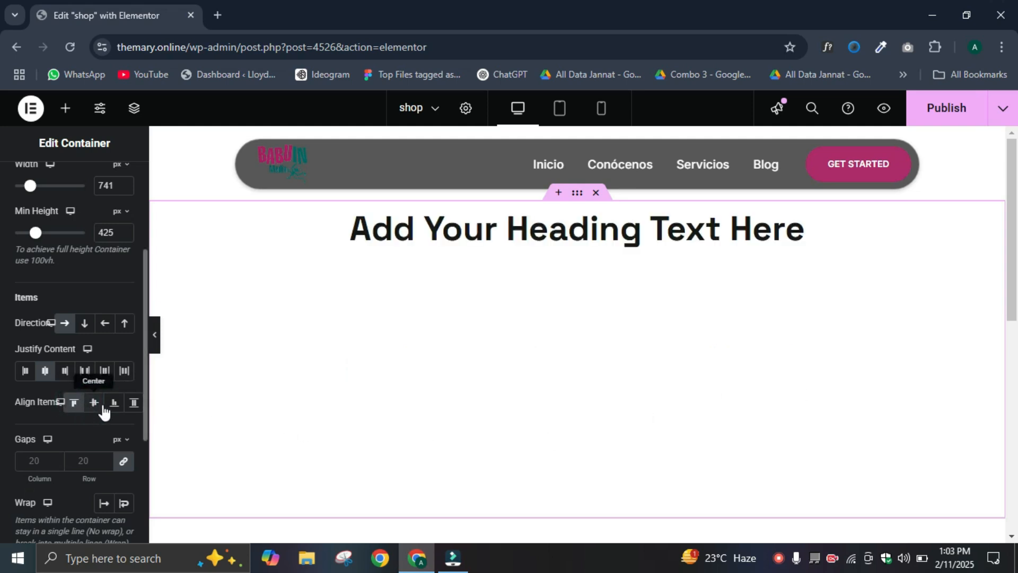
pyautogui.click(114, 404)
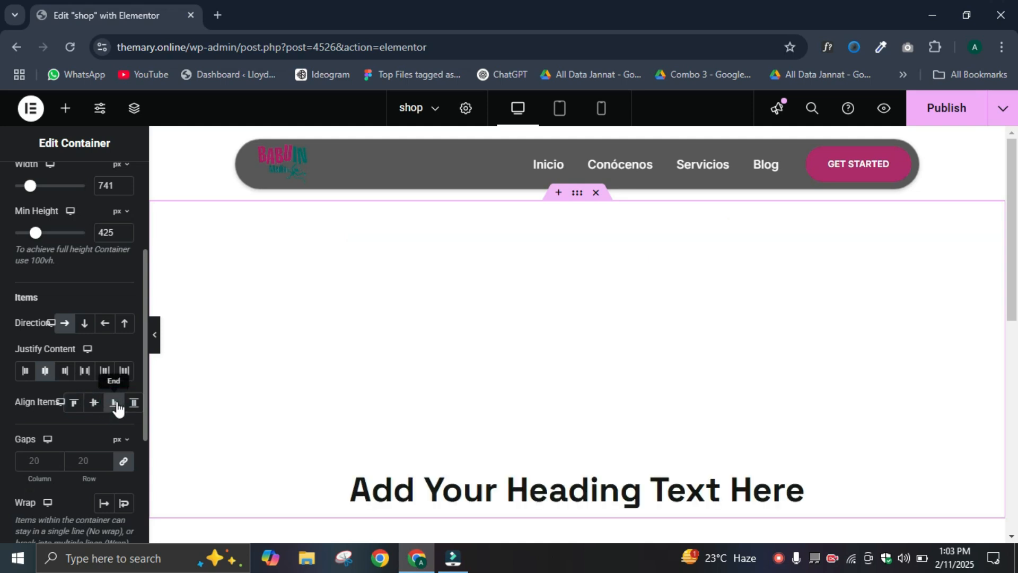
pyautogui.click(65, 373)
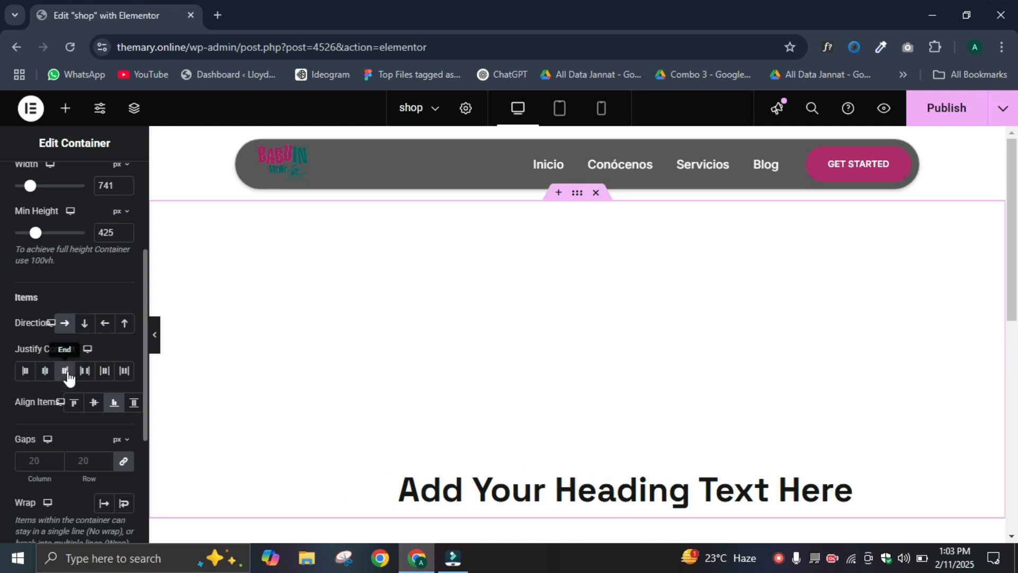
pyautogui.click(94, 403)
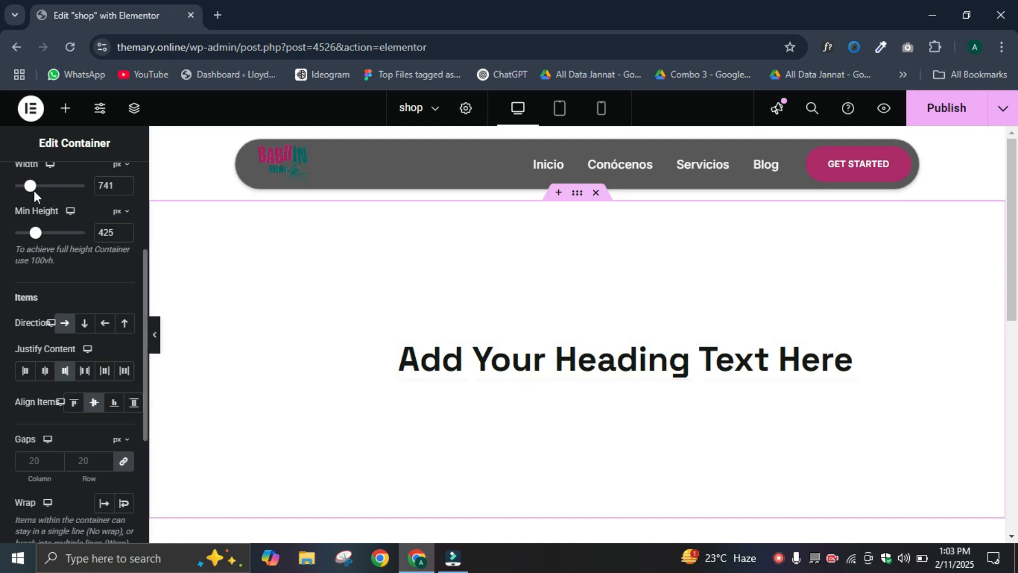
# Step: Widen the boxed content to 1600 px, try Align Items at End, and place the heading at the top center
pyautogui.moveTo(31, 189); pyautogui.dragTo(98, 190)
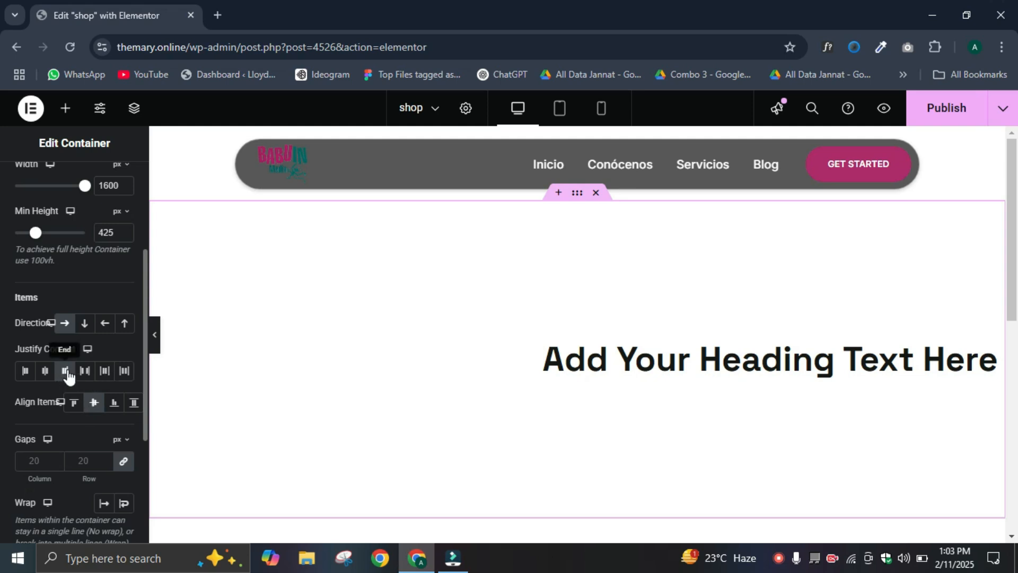
pyautogui.click(111, 404)
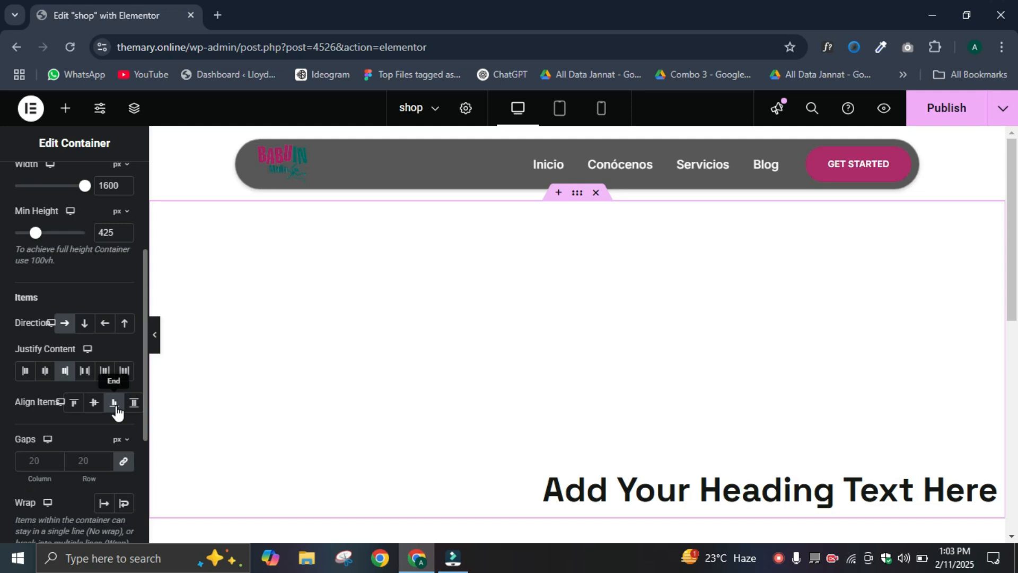
pyautogui.click(74, 403)
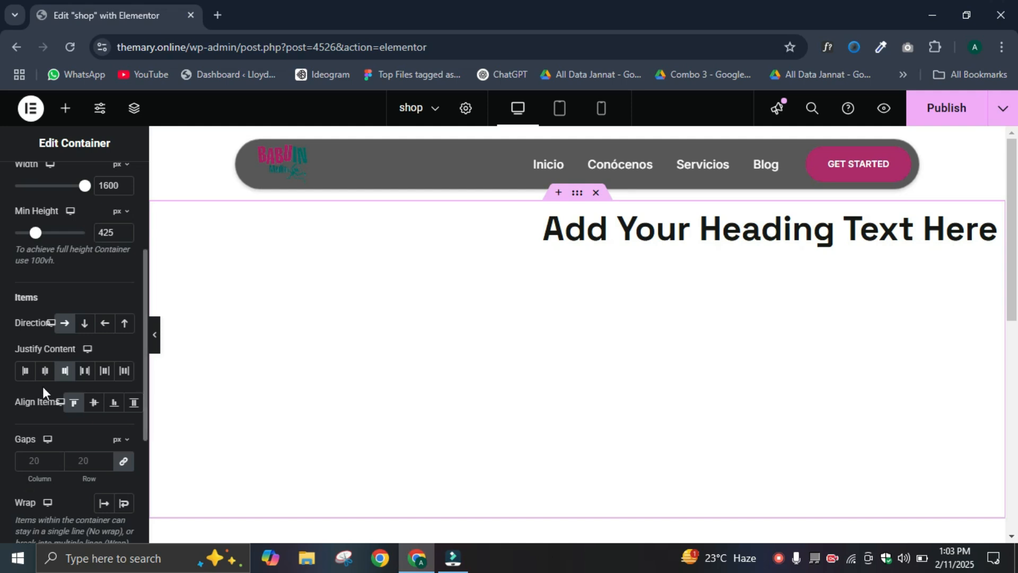
pyautogui.click(50, 372)
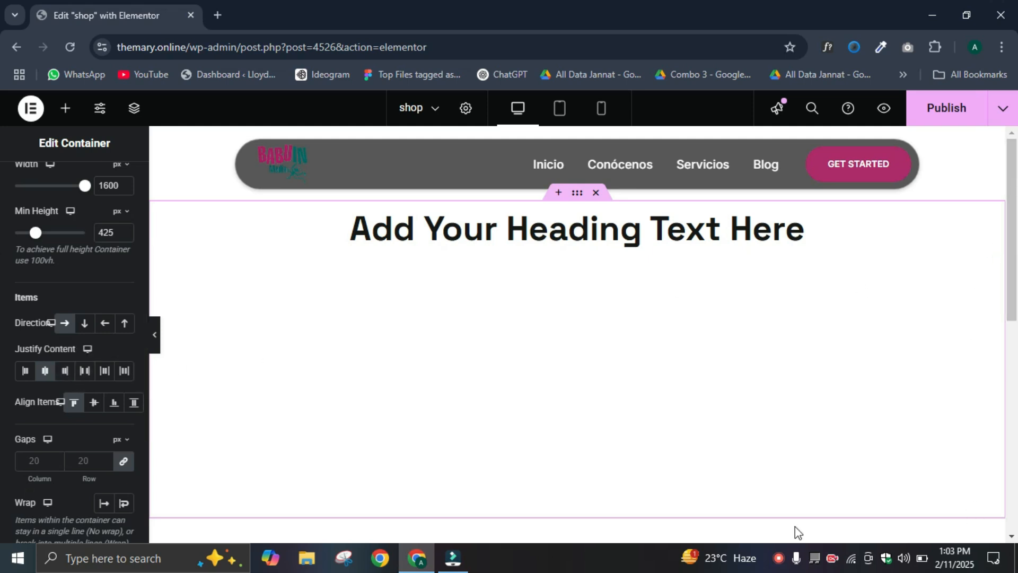
# Step: Move the heading to the container's bottom-right corner by setting Justify Content and Align Items to End
pyautogui.click(64, 371)
pyautogui.click(96, 402)
pyautogui.click(112, 404)
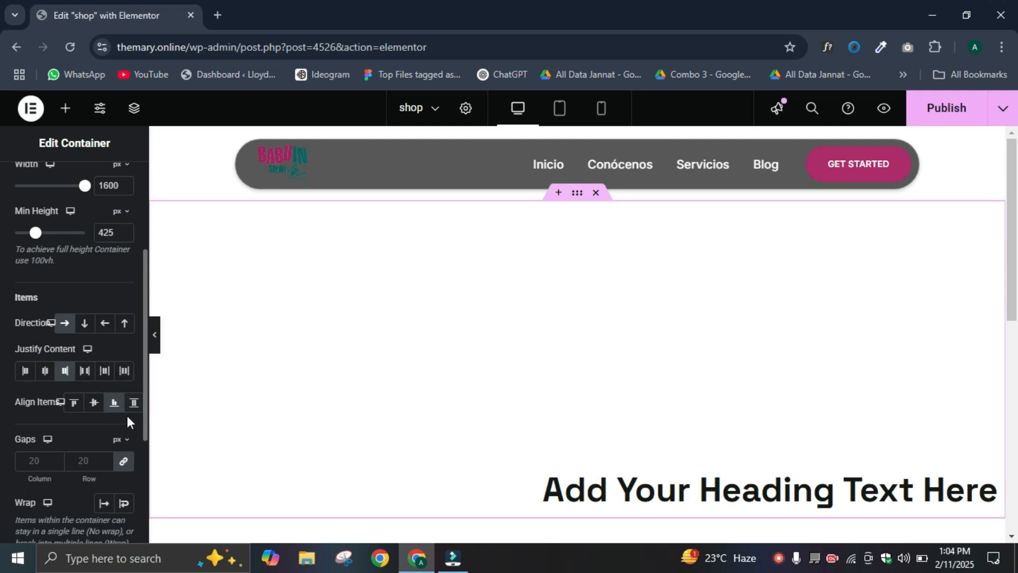
# Step: Try the downward column direction, set Align Items to Center, and return the direction to a rightward row
pyautogui.click(84, 323)
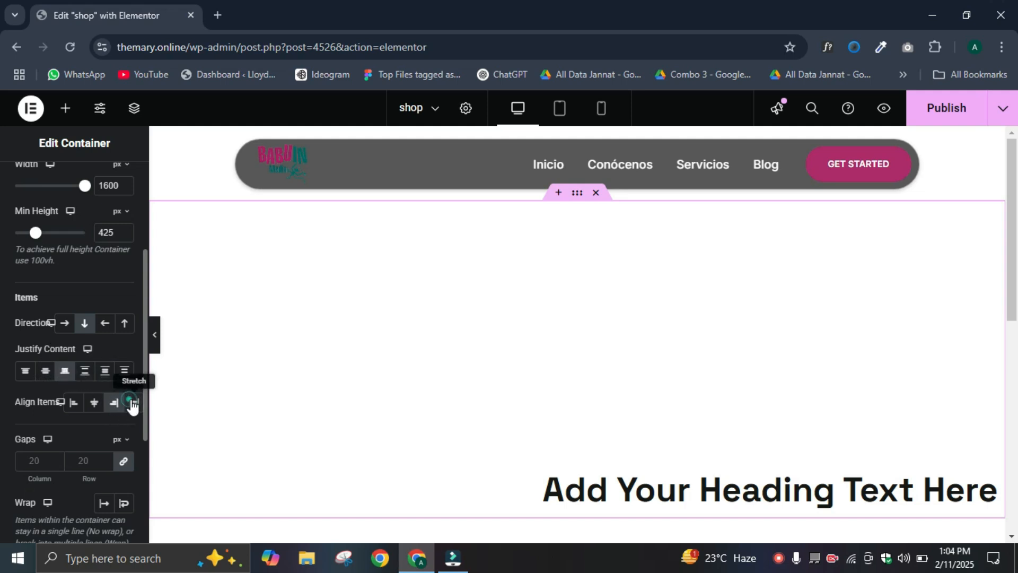
pyautogui.click(91, 405)
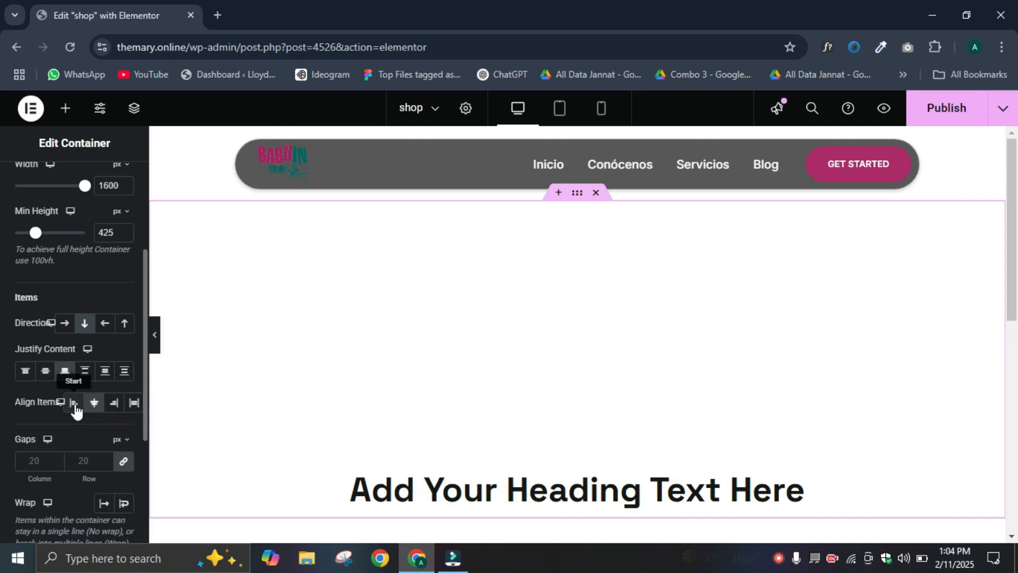
pyautogui.click(63, 322)
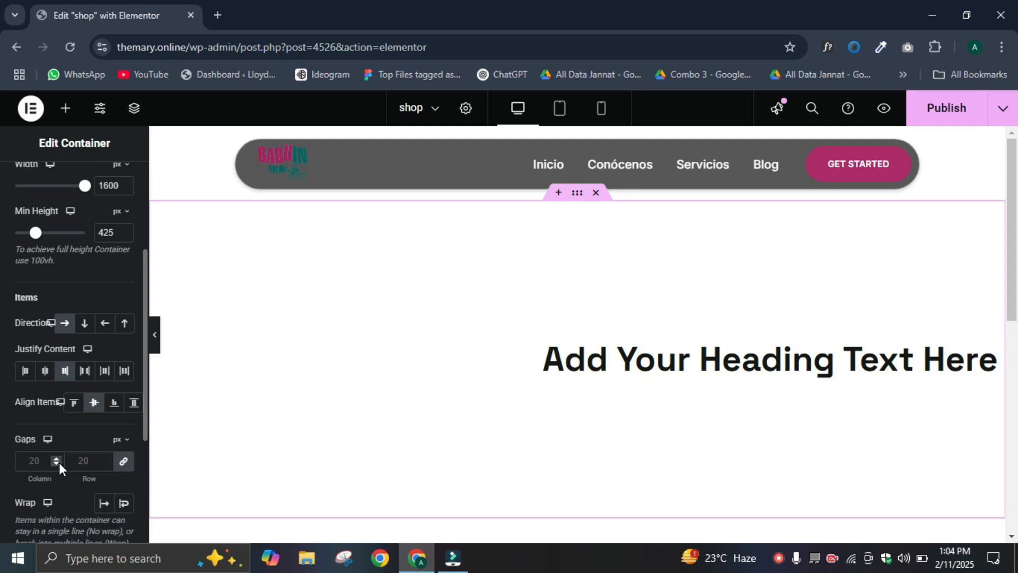
# Step: Give the container a classic background in coral red, #F55D5D
pyautogui.scroll(3, 60, 463)
pyautogui.scroll(-3, 96, 463)
pyautogui.scroll(3, 40, 427)
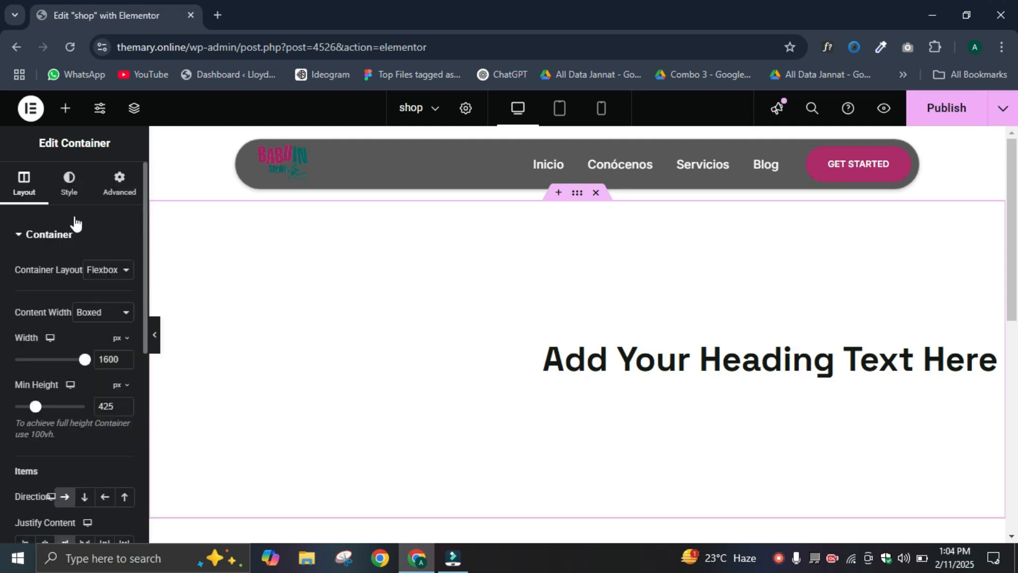
pyautogui.click(66, 196)
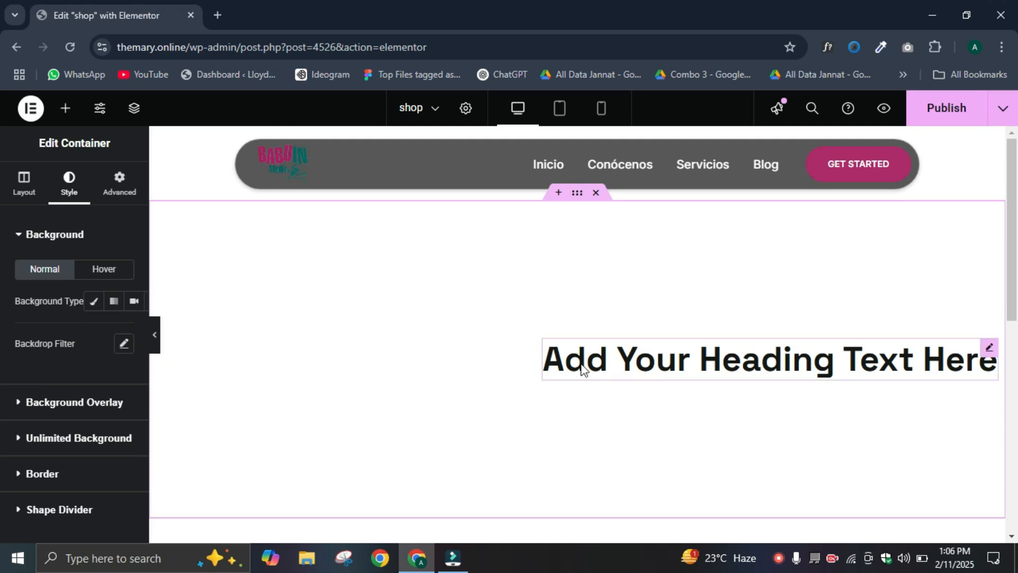
pyautogui.click(92, 303)
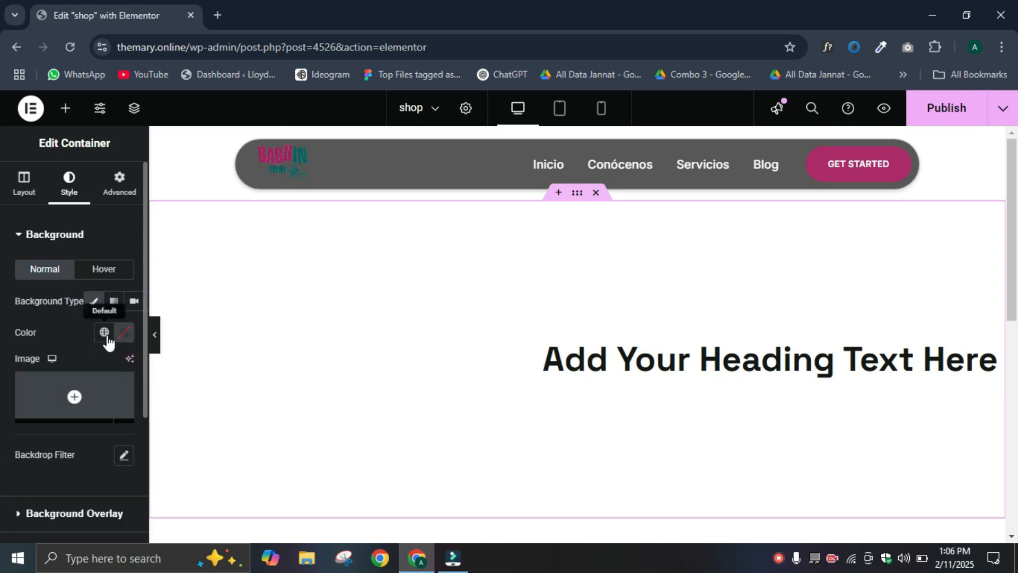
pyautogui.click(124, 332)
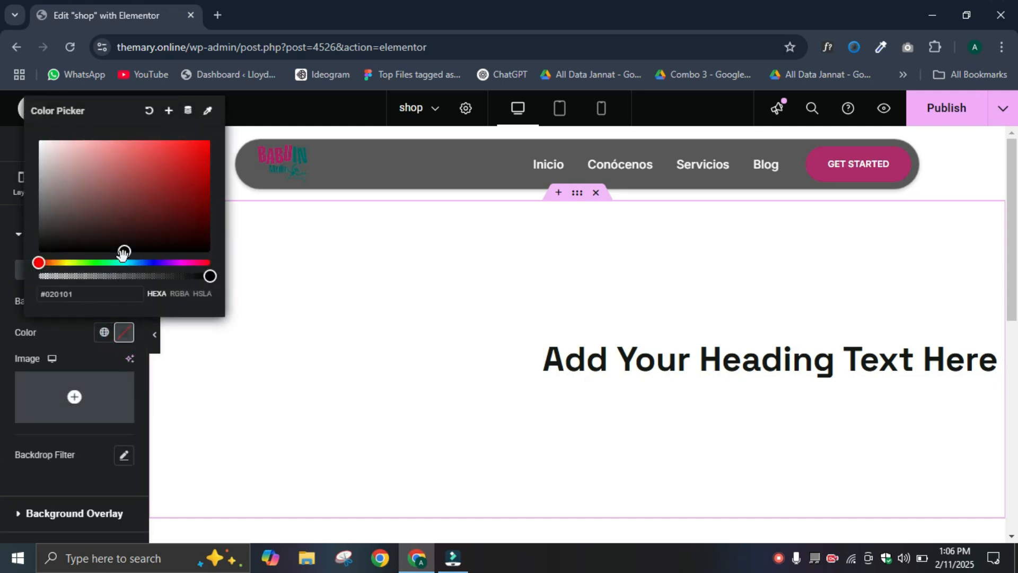
pyautogui.moveTo(124, 251); pyautogui.dragTo(145, 144)
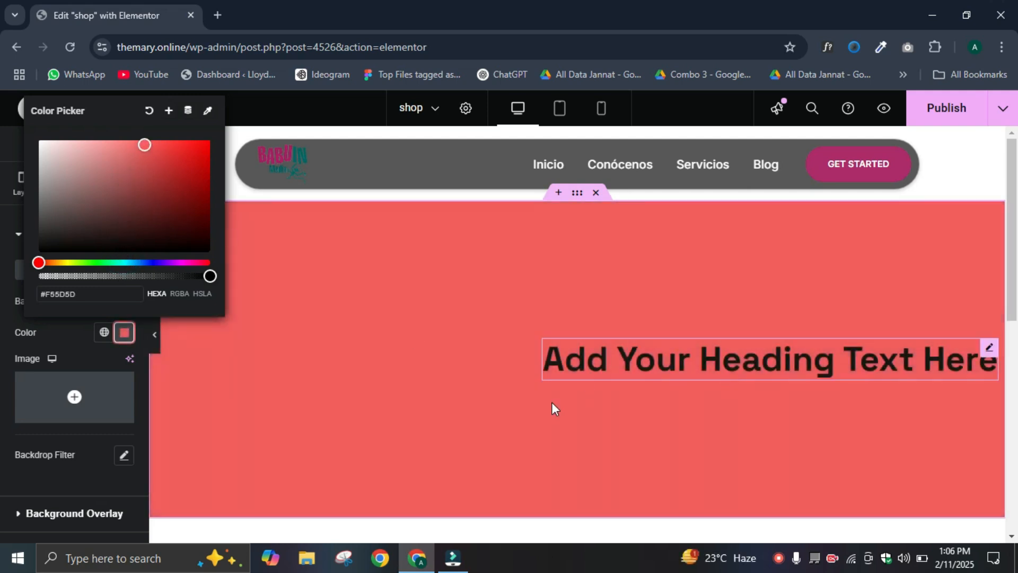
# Step: Add the media library photo of a masked doctor holding a globe as the container's background image
pyautogui.click(84, 332)
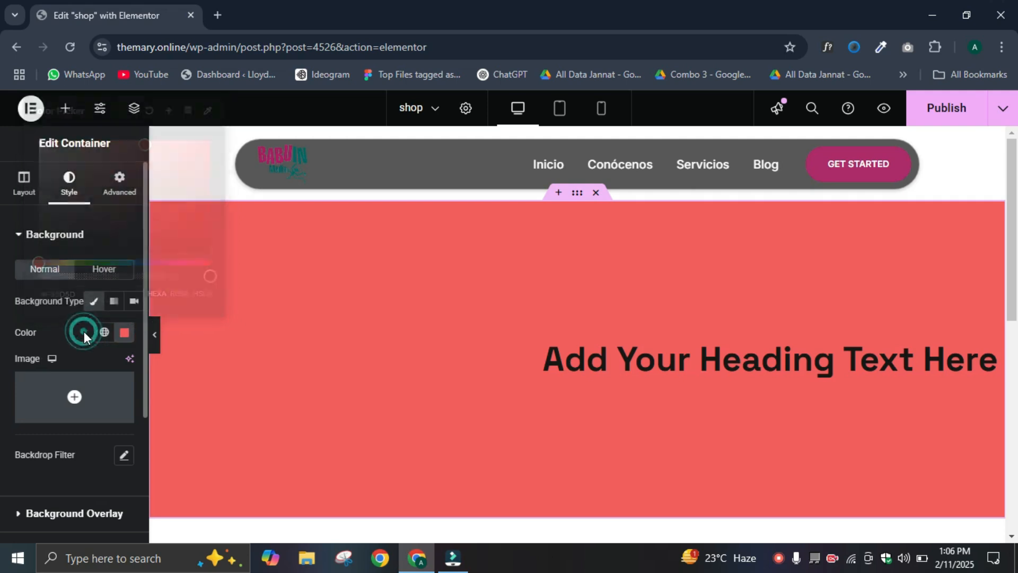
pyautogui.click(75, 417)
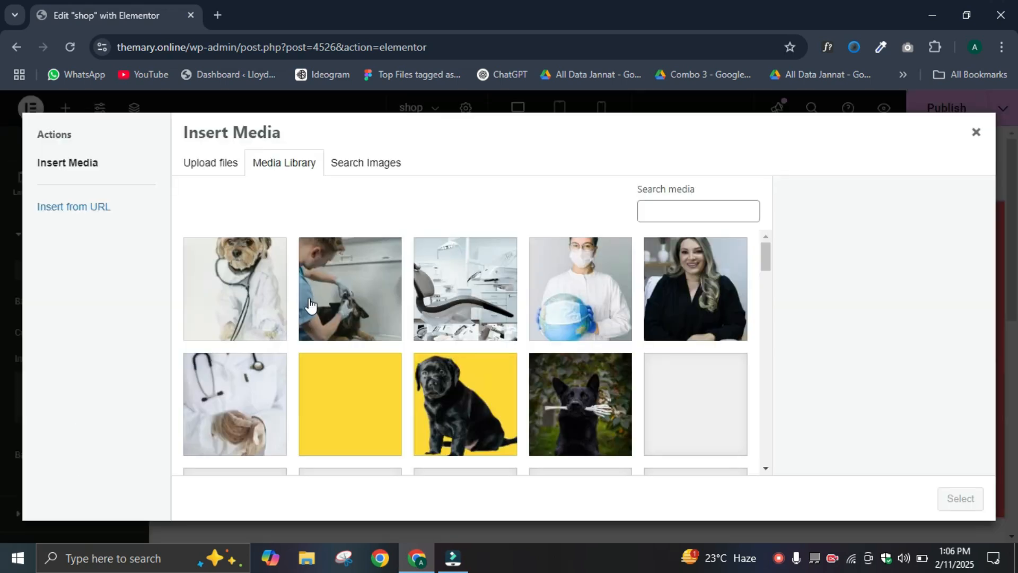
pyautogui.click(547, 327)
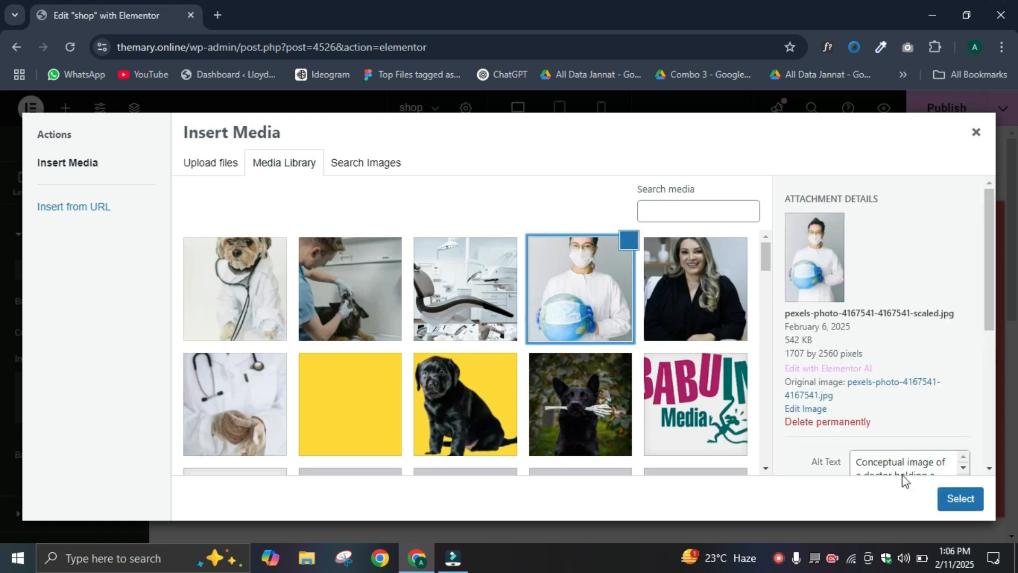
pyautogui.click(960, 498)
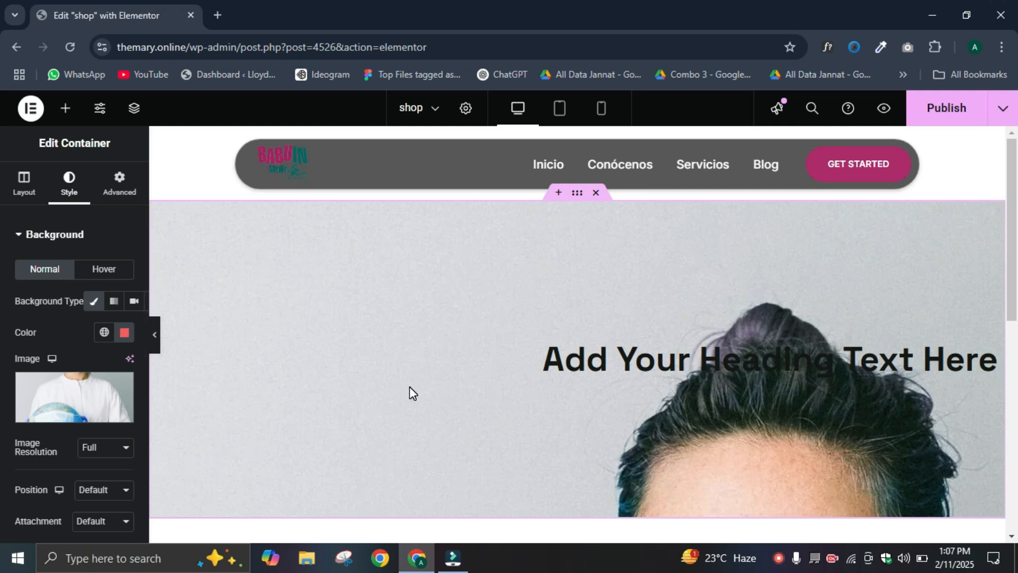
# Step: Try the Bottom Left position for the background image, and return it to Center Center
pyautogui.moveTo(110, 406)
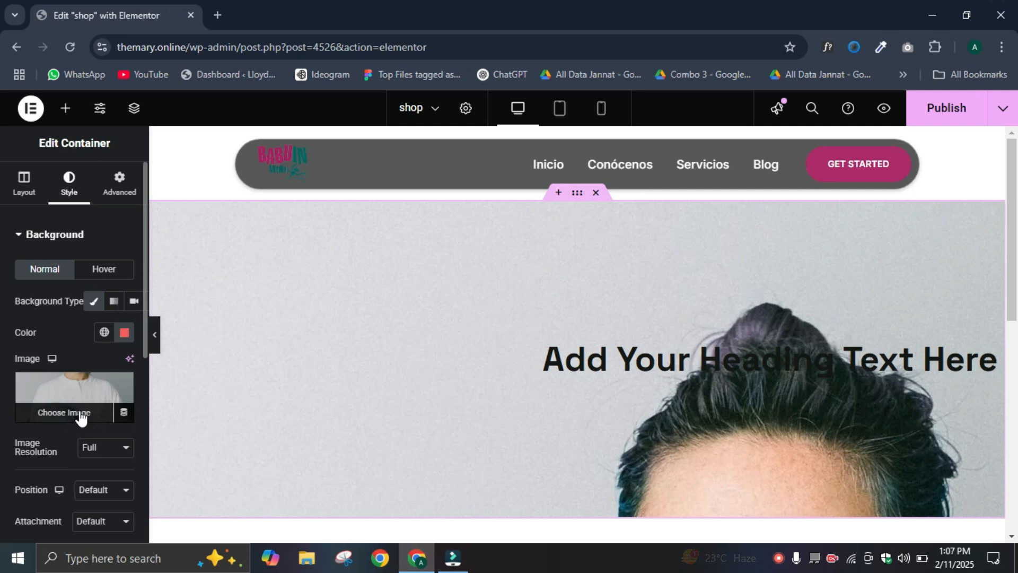
pyautogui.click(113, 447)
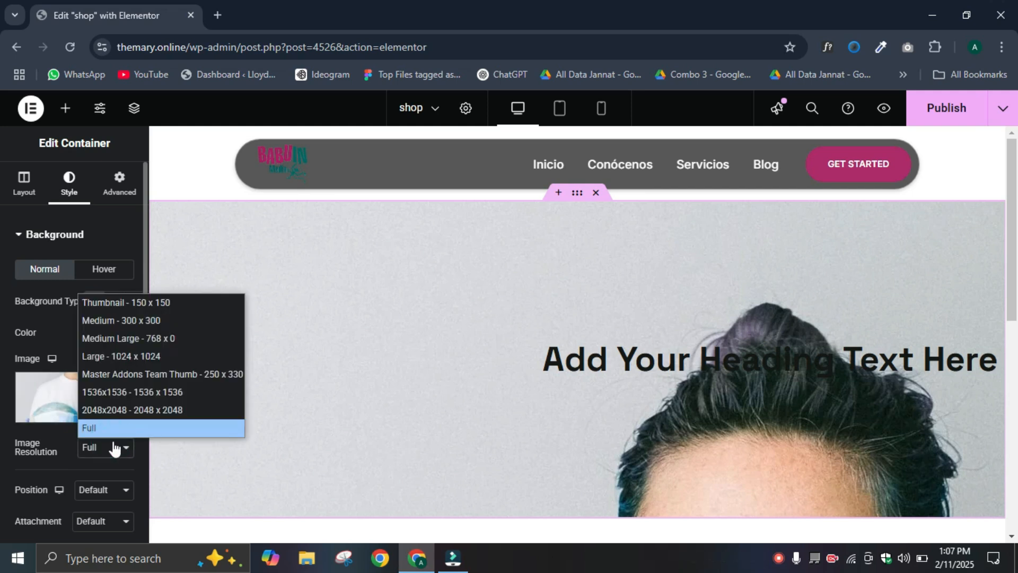
pyautogui.click(113, 447)
pyautogui.scroll(-3, 116, 440)
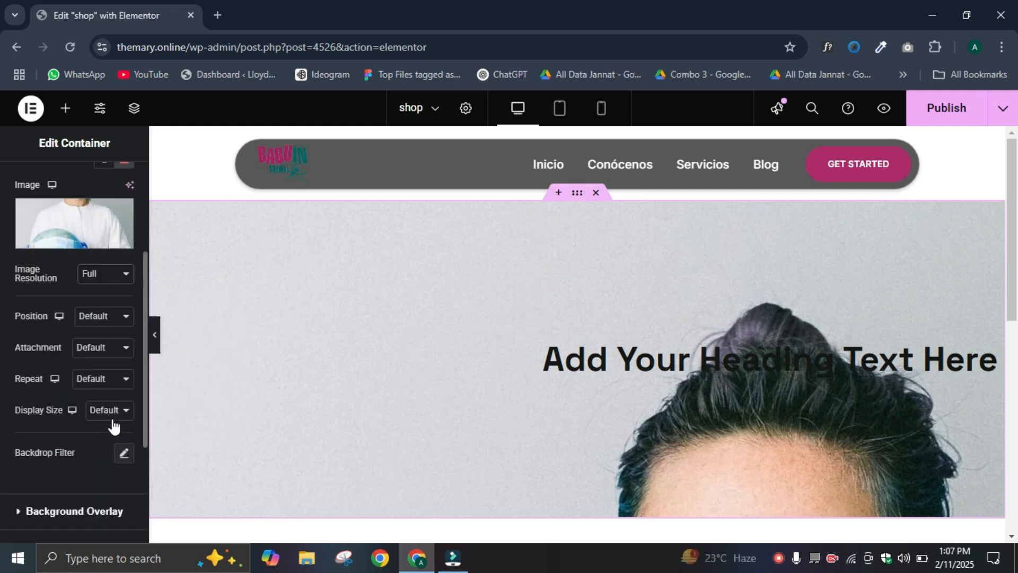
pyautogui.click(123, 317)
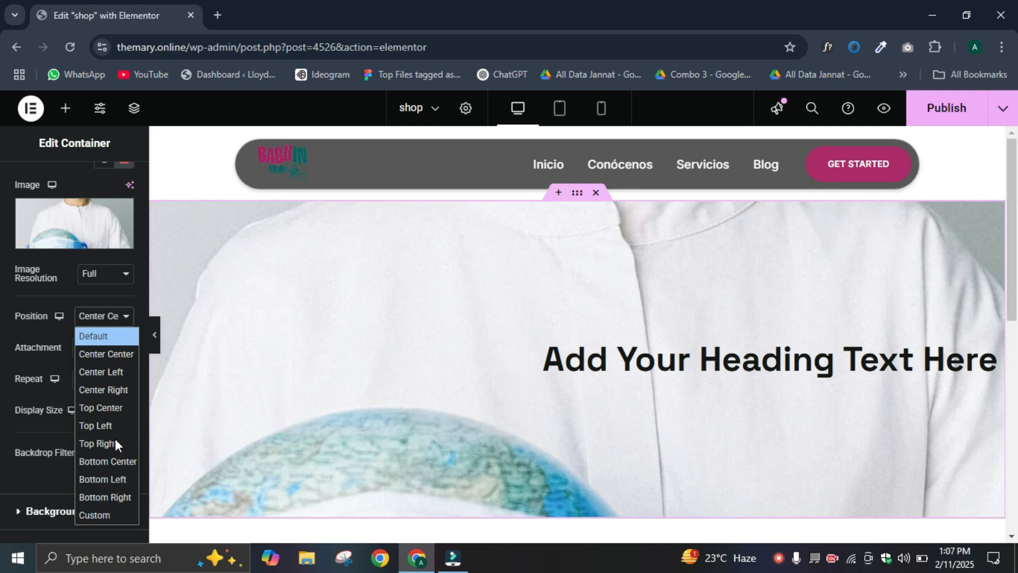
pyautogui.click(106, 480)
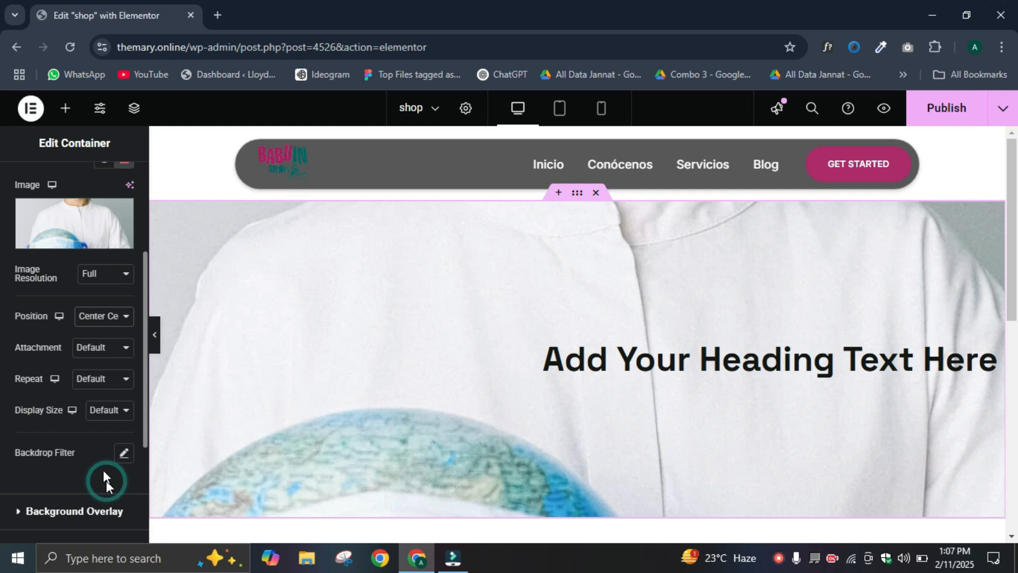
pyautogui.click(111, 319)
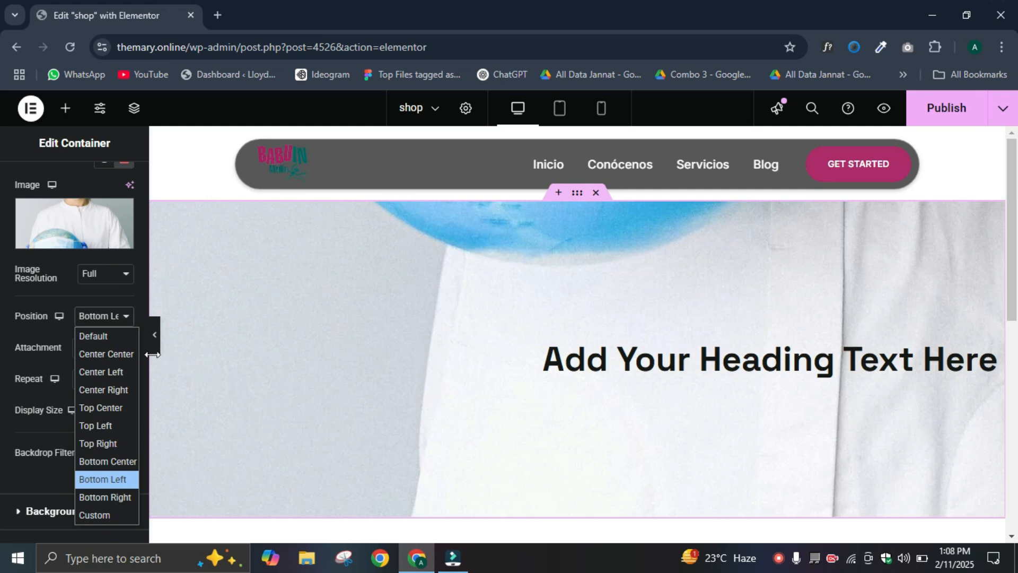
pyautogui.click(88, 356)
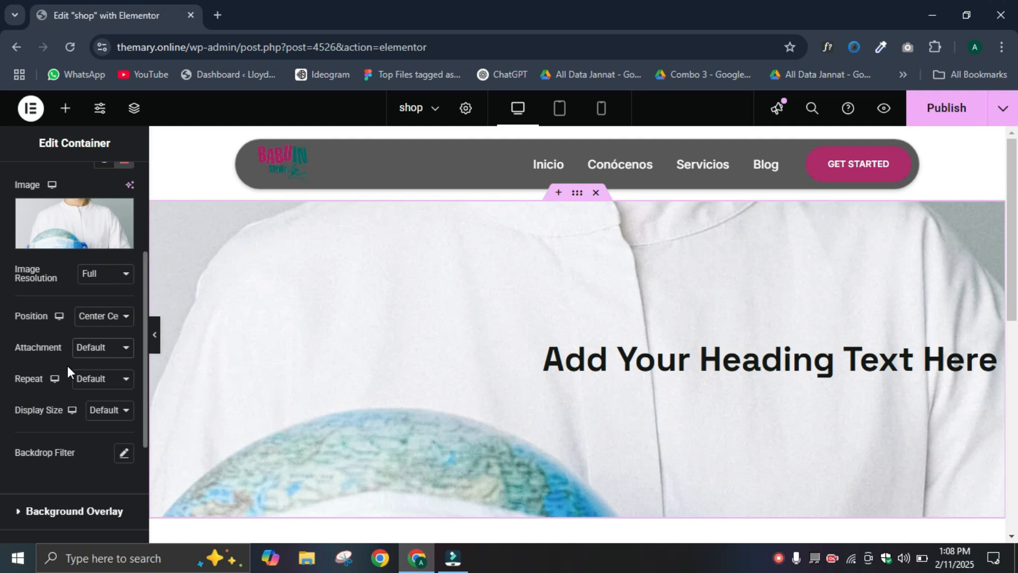
# Step: Set the background image's repeat to No-repeat and its display size to Cover
pyautogui.click(114, 385)
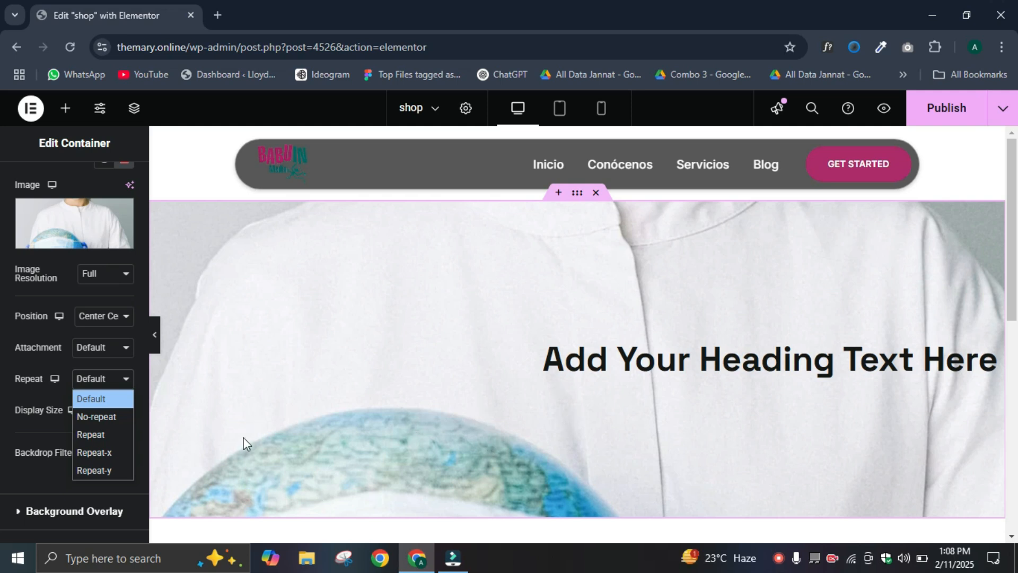
pyautogui.click(91, 418)
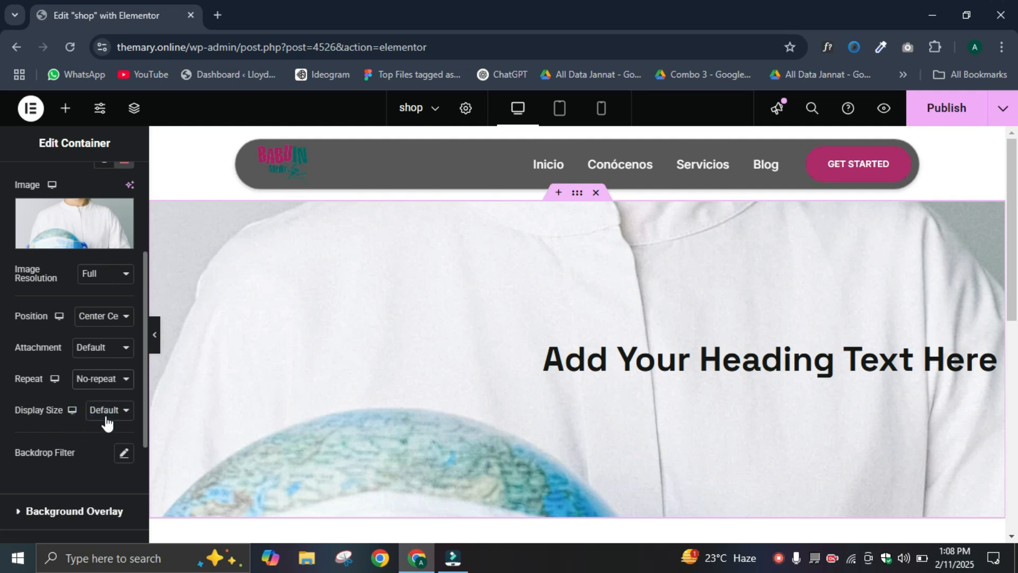
pyautogui.click(118, 415)
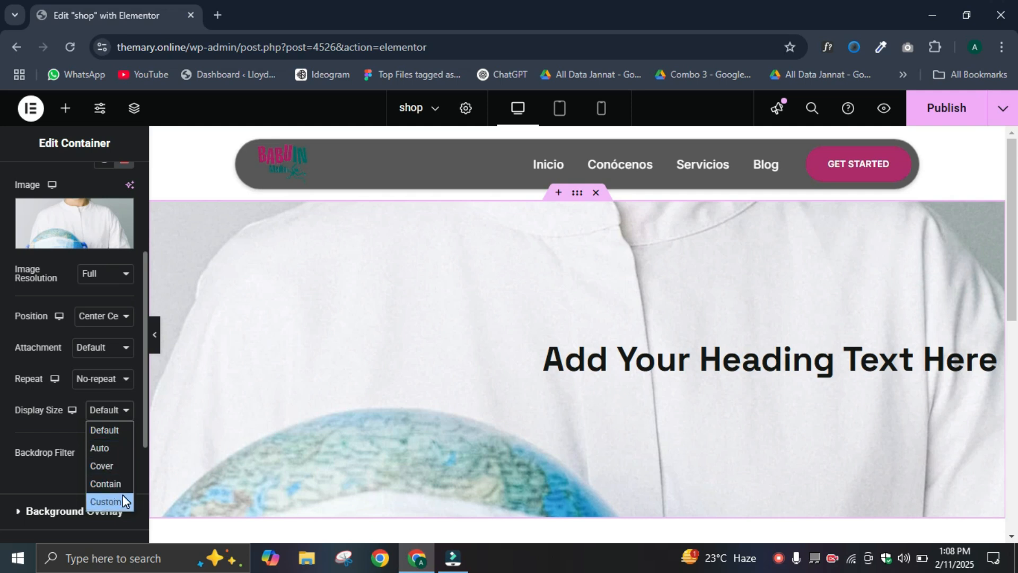
pyautogui.click(117, 466)
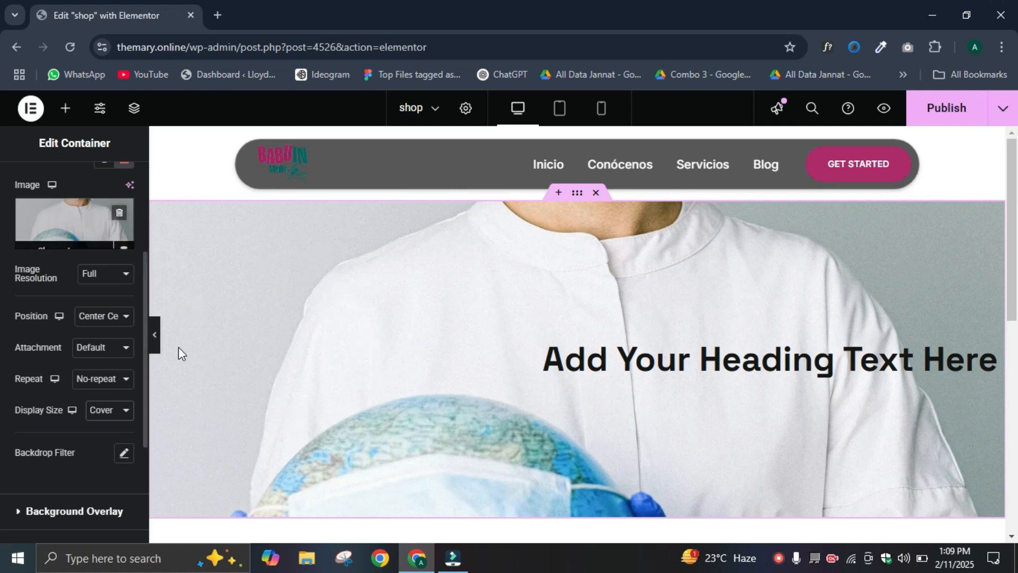
# Step: Raise the container's minimum height to 762 px and remove its background image
pyautogui.scroll(3, 113, 341)
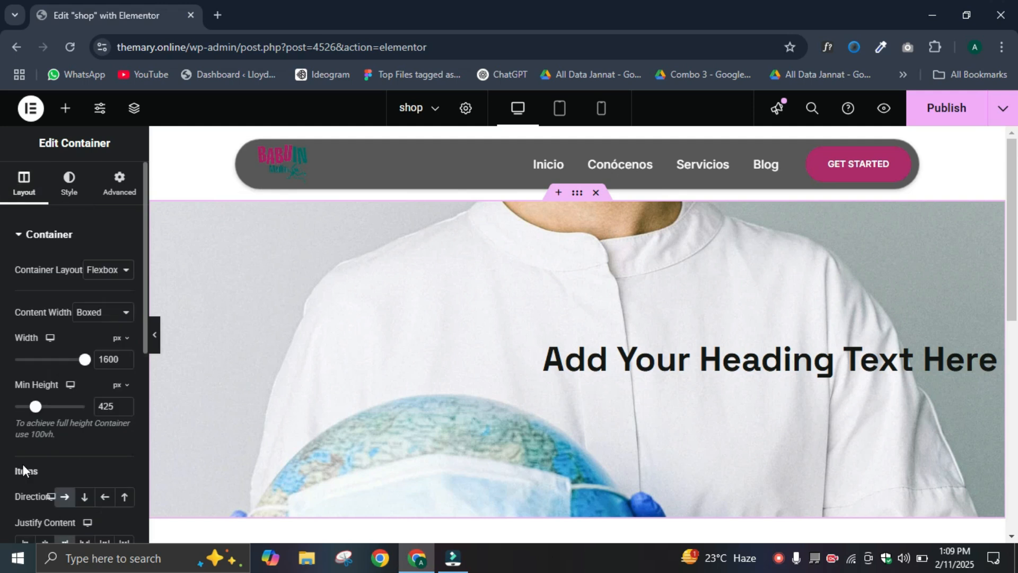
pyautogui.moveTo(34, 408); pyautogui.dragTo(51, 407)
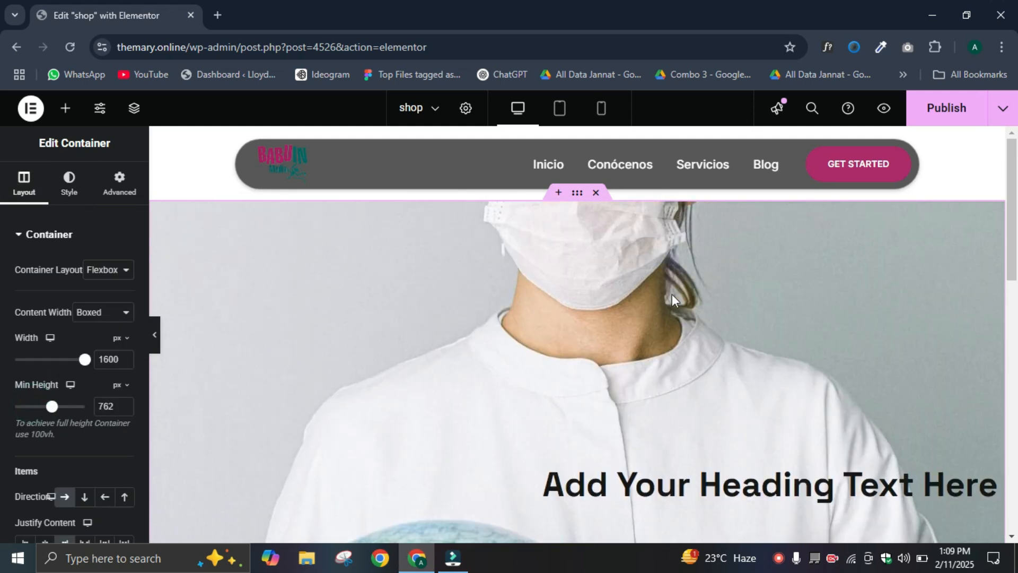
pyautogui.scroll(-6, 673, 294)
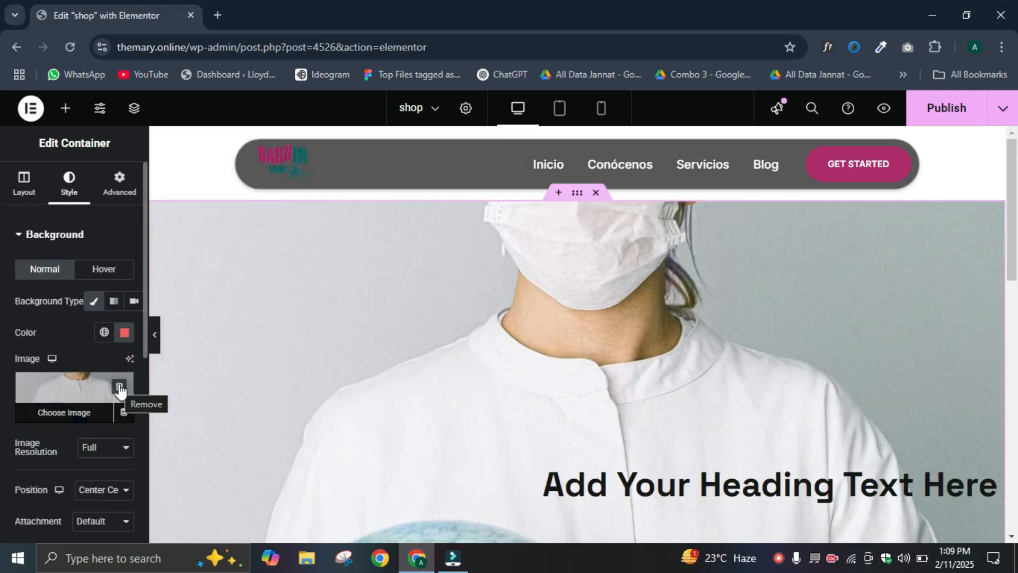
pyautogui.click(119, 390)
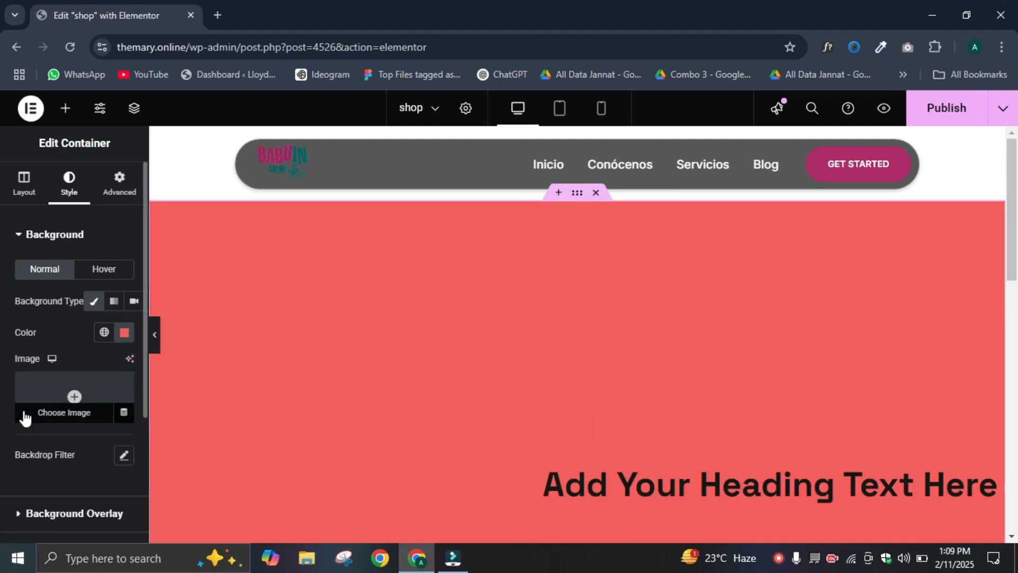
# Step: Add a classic background overlay to the container, using the media library photo of a vet examining a dog
pyautogui.scroll(-3, 24, 419)
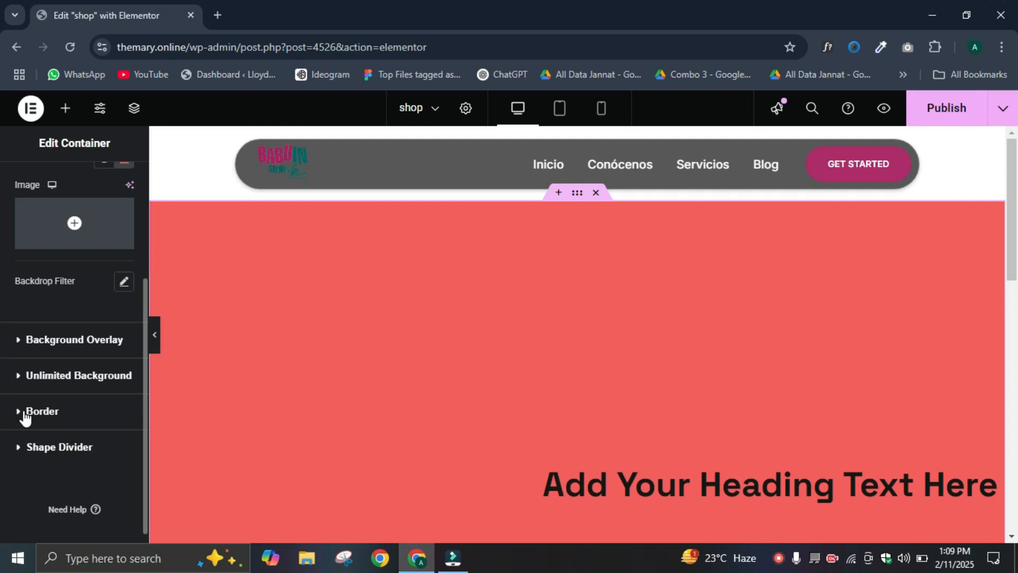
pyautogui.click(63, 345)
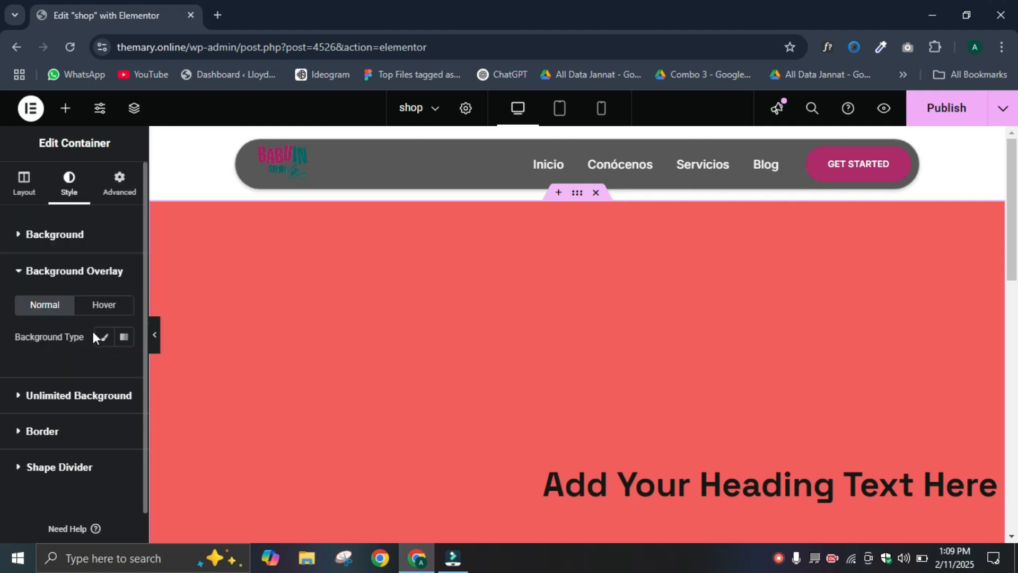
pyautogui.click(102, 339)
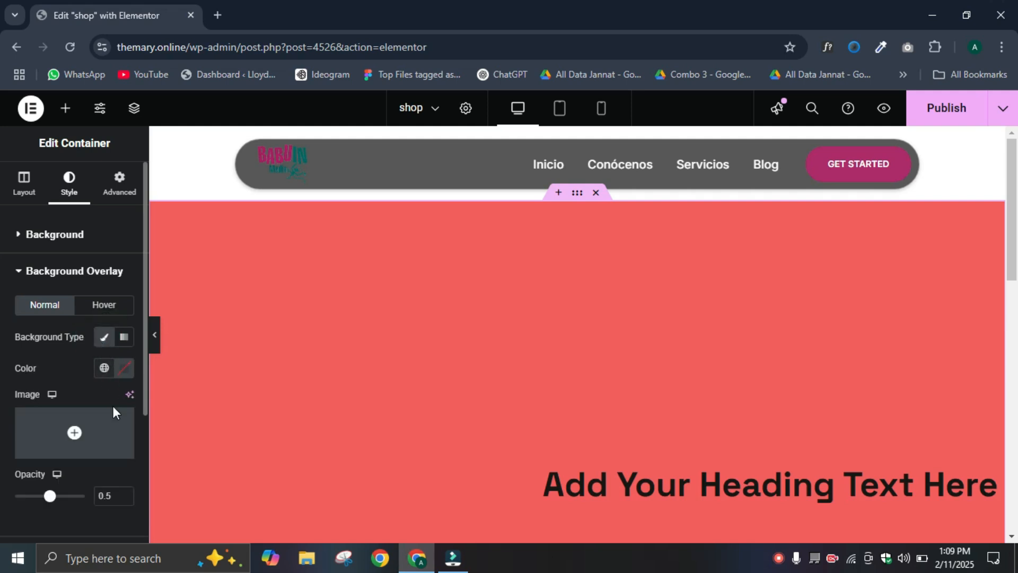
pyautogui.click(41, 453)
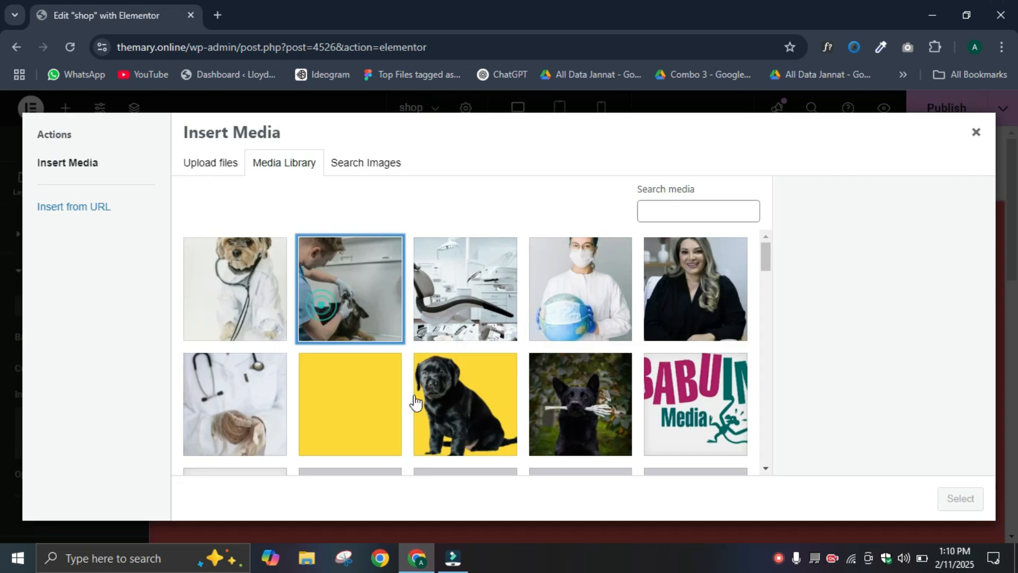
pyautogui.click(953, 498)
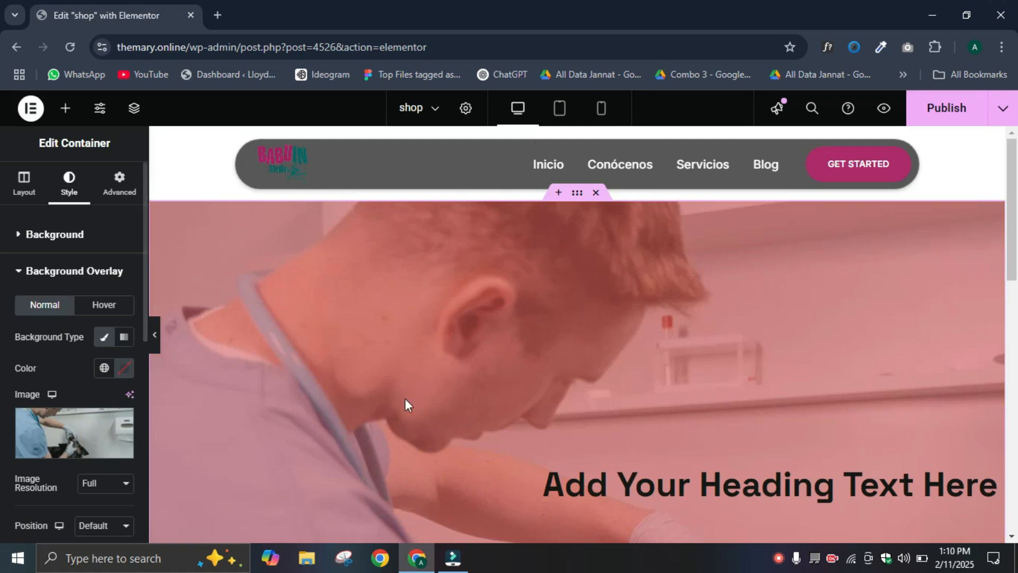
# Step: Set the overlay image's position to Center Center
pyautogui.scroll(-3, 564, 394)
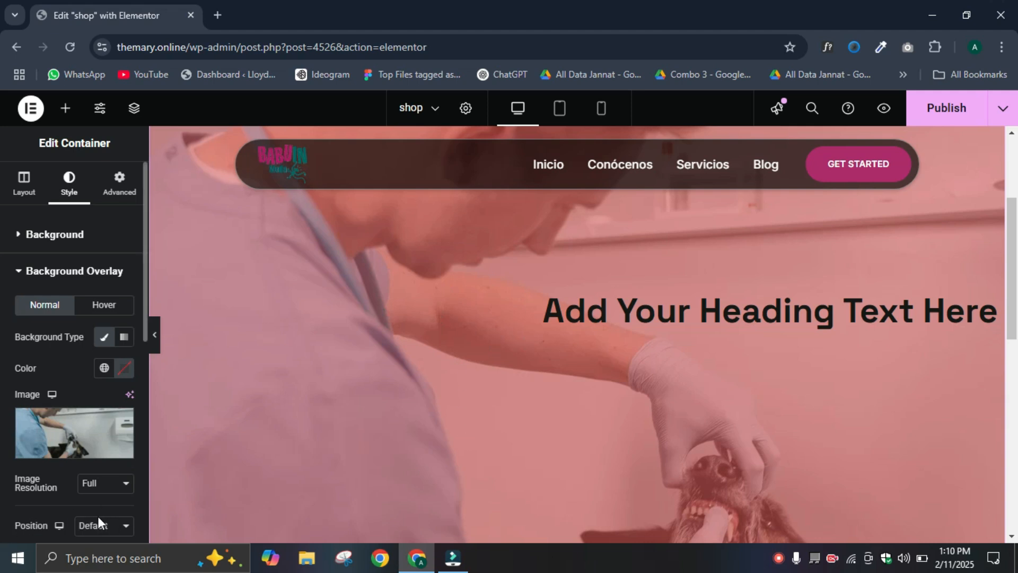
pyautogui.scroll(-3, 102, 503)
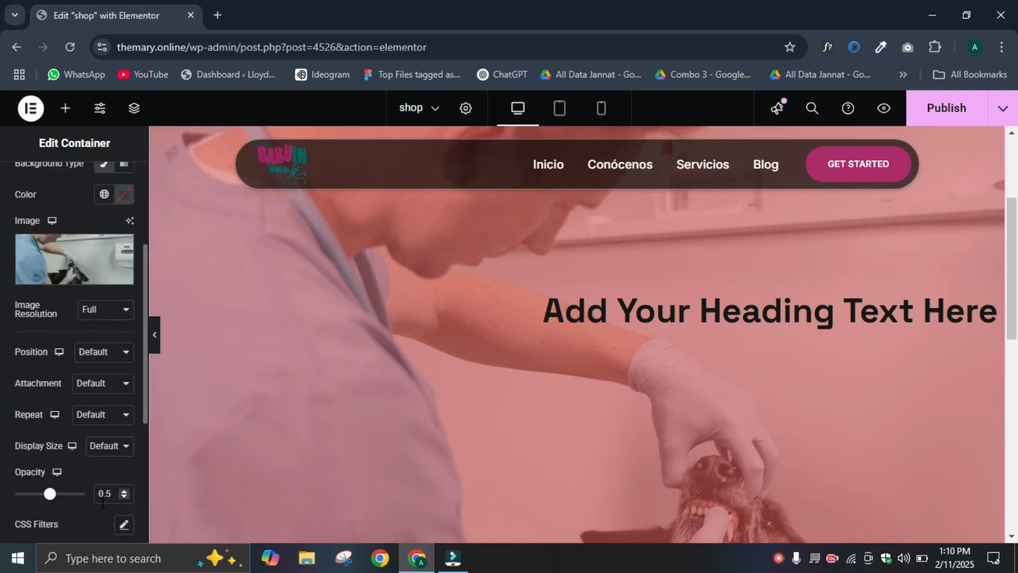
pyautogui.click(116, 352)
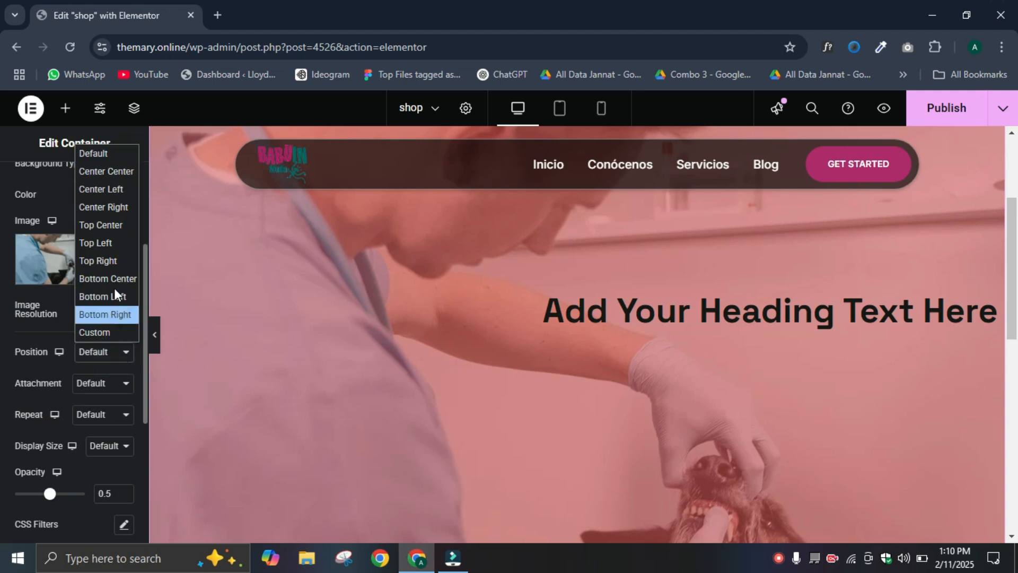
pyautogui.click(107, 172)
# Step: Set the overlay image's repeat to No-repeat and its display size to Cover
pyautogui.click(123, 415)
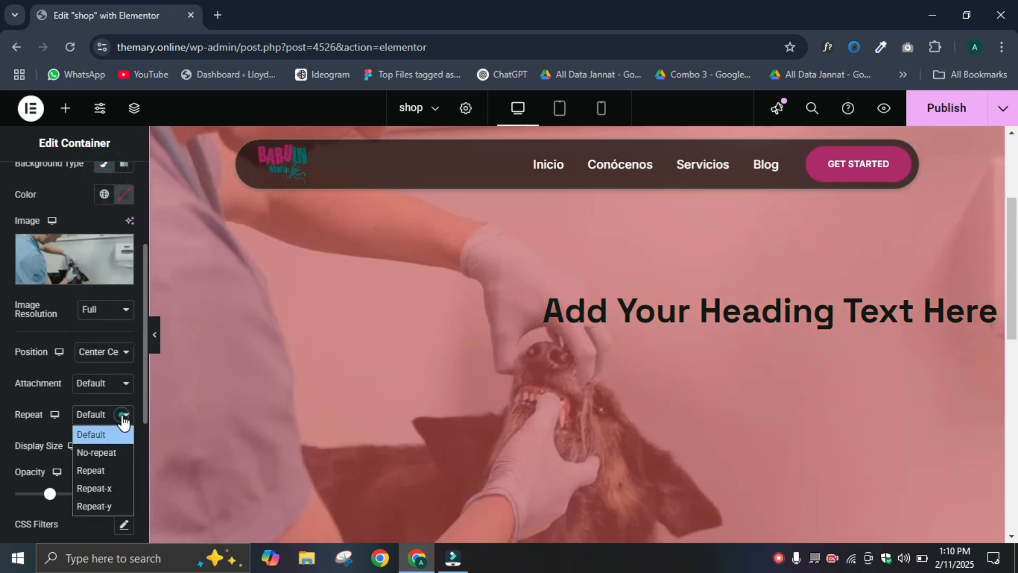
pyautogui.click(101, 464)
pyautogui.click(102, 414)
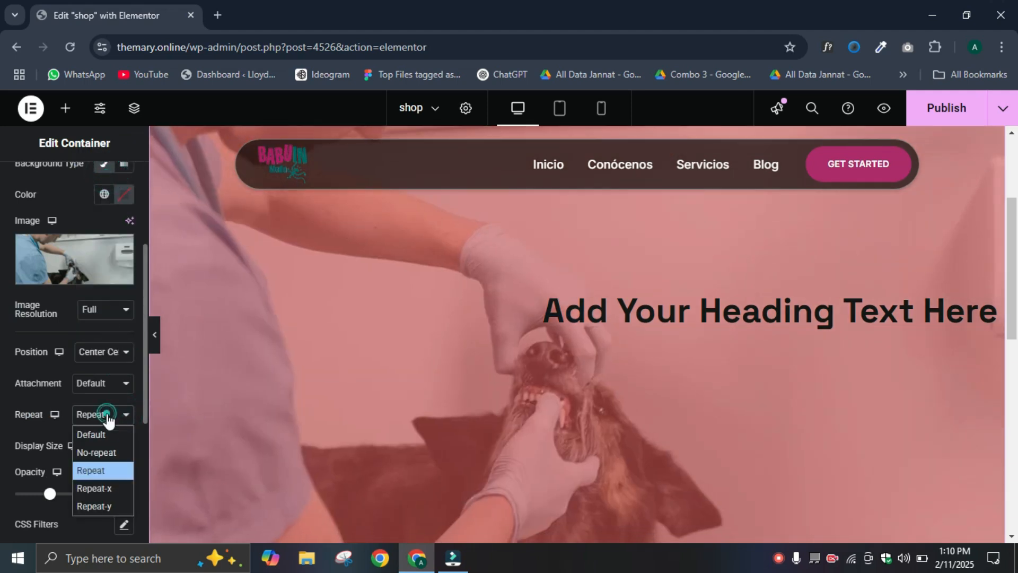
pyautogui.click(99, 448)
pyautogui.click(102, 450)
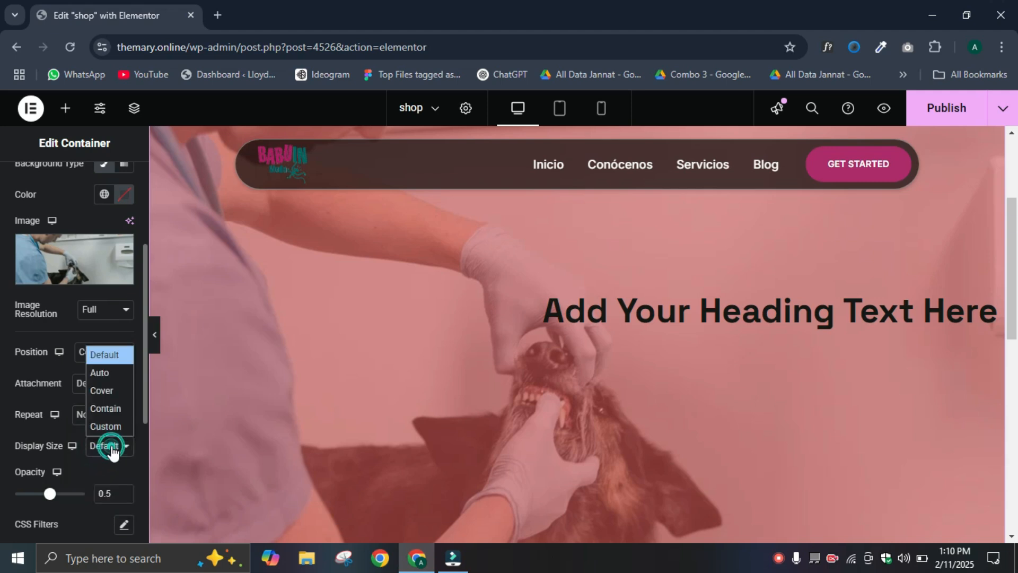
pyautogui.click(107, 391)
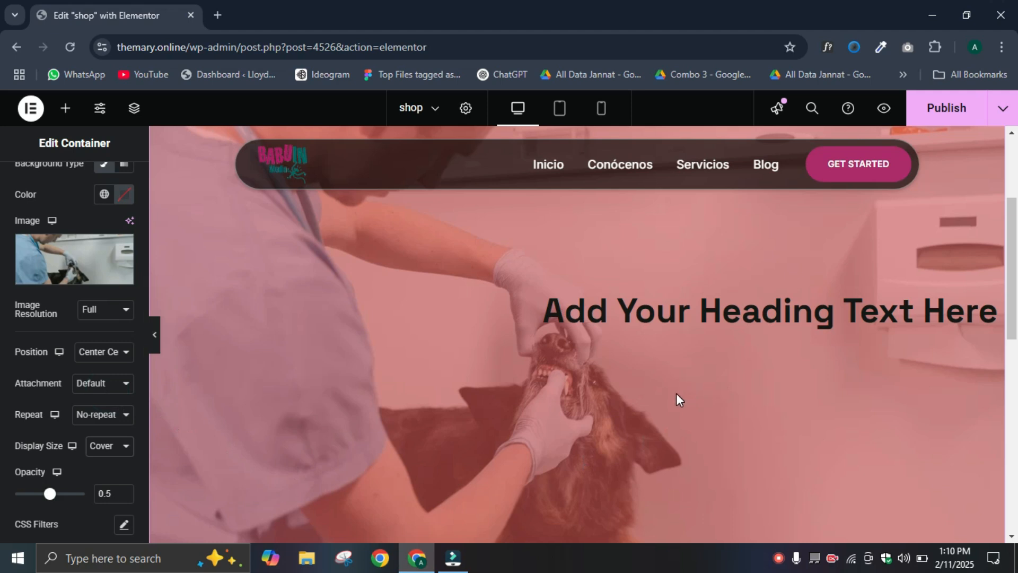
pyautogui.scroll(3, 648, 415)
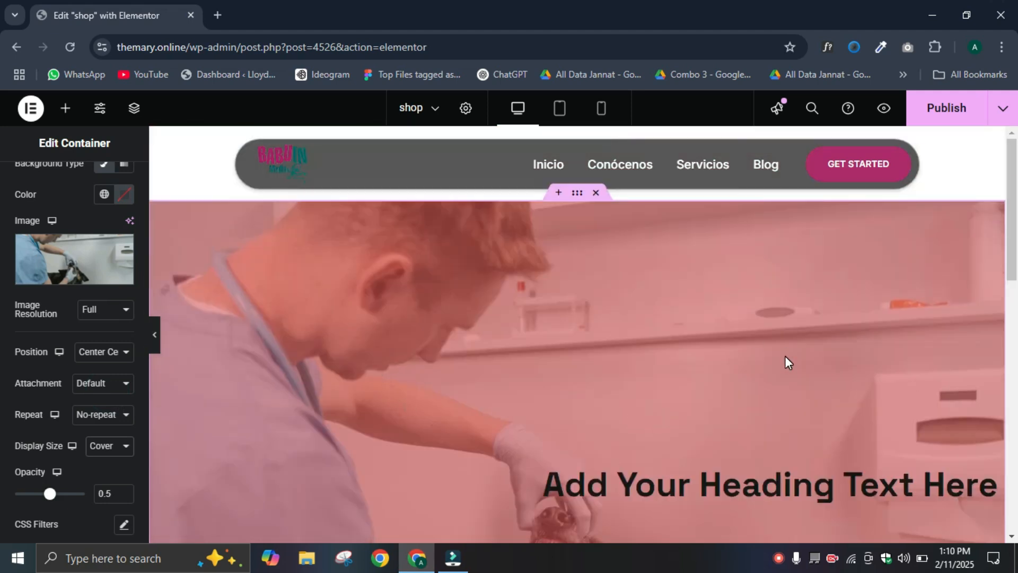
pyautogui.scroll(-3, 769, 412)
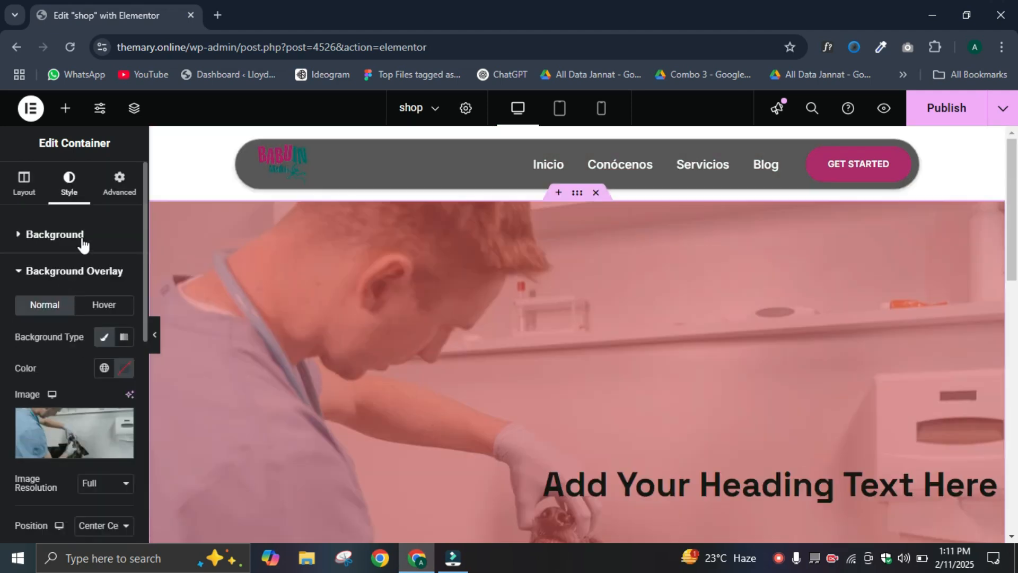
# Step: Try the Solid, Double and Dotted border types on the container, ending with Dotted
pyautogui.click(98, 271)
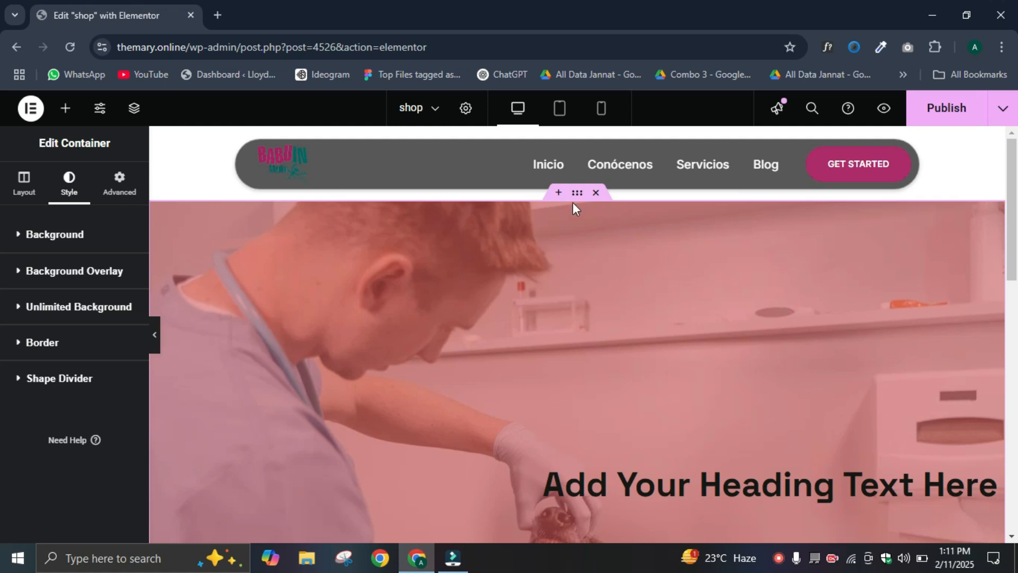
pyautogui.click(32, 342)
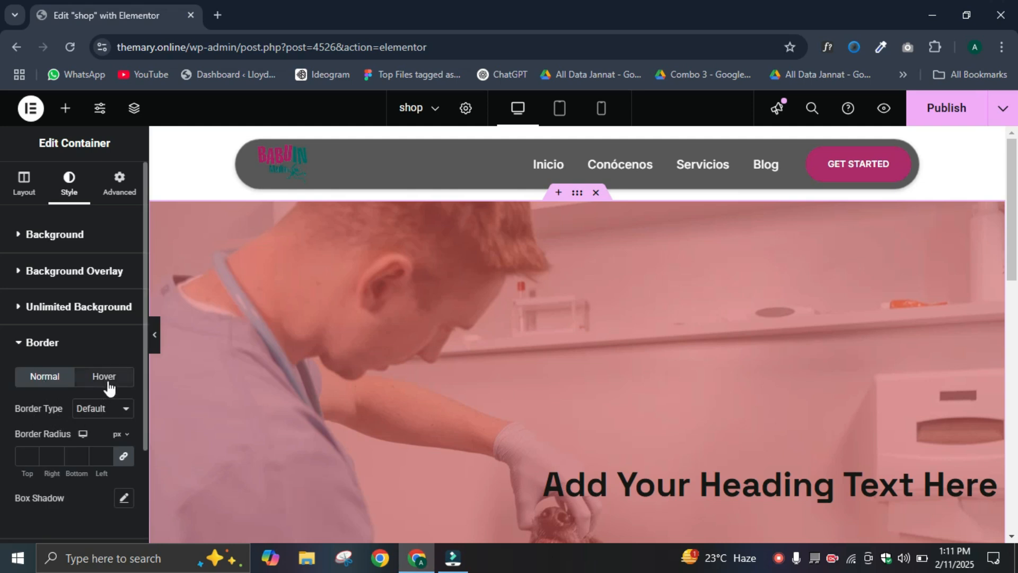
pyautogui.click(116, 415)
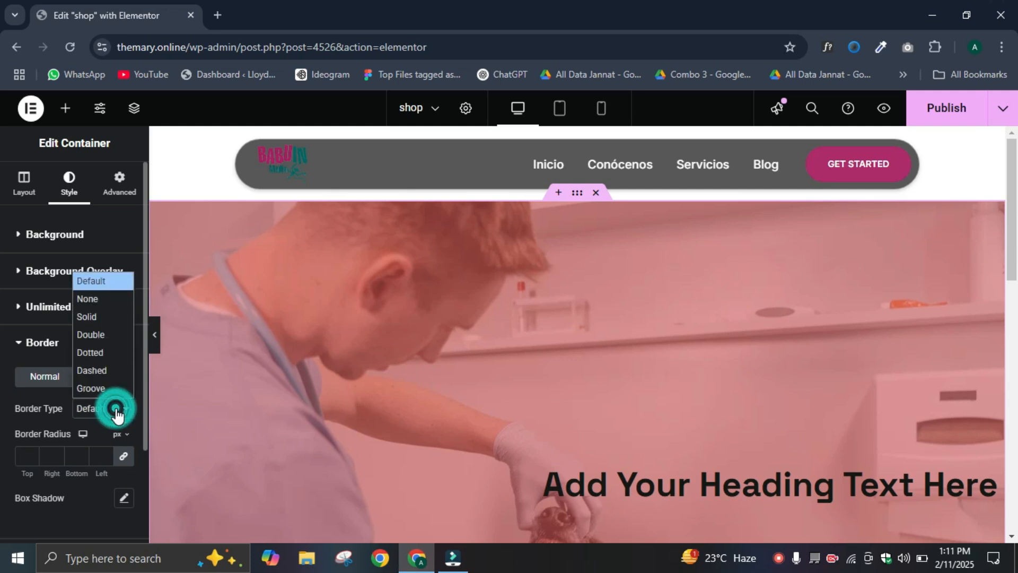
pyautogui.click(87, 319)
pyautogui.click(91, 343)
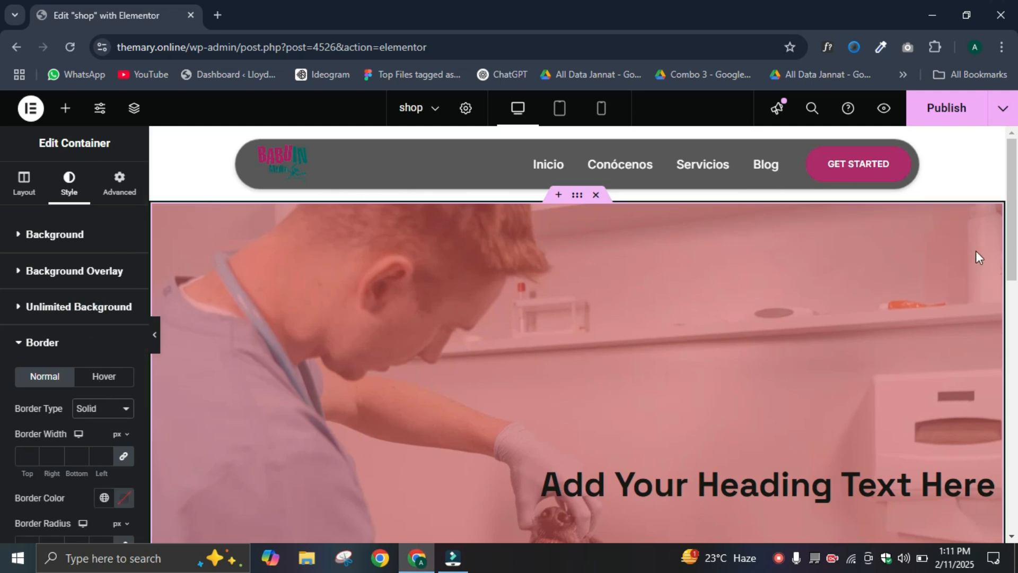
pyautogui.click(111, 409)
pyautogui.click(91, 335)
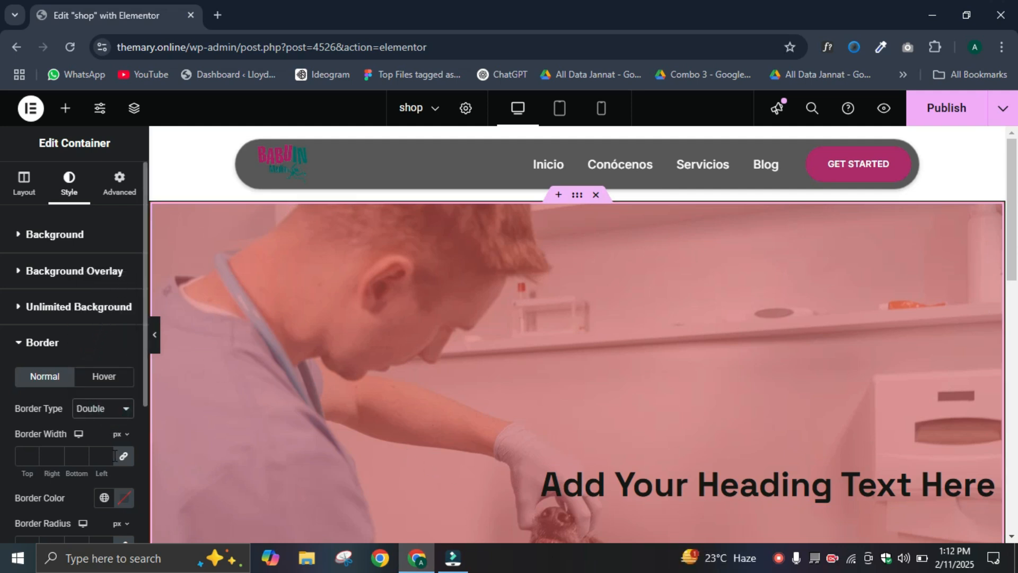
pyautogui.click(119, 409)
pyautogui.click(101, 353)
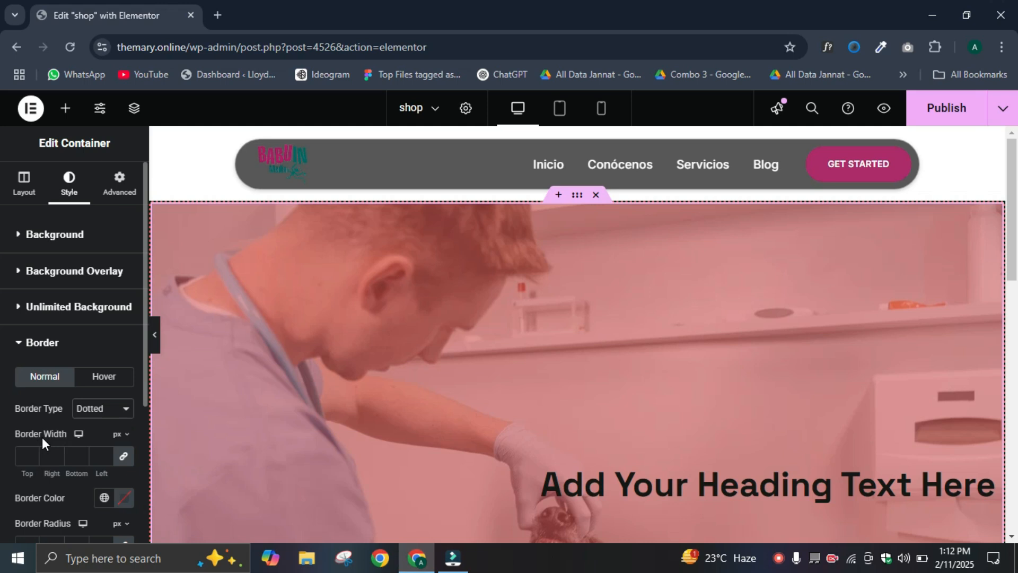
# Step: Set the container's dotted border width to 5 px on all four sides
pyautogui.click(106, 455)
pyautogui.click(106, 453)
pyautogui.click(106, 453)
pyautogui.click(107, 453)
pyautogui.click(107, 453)
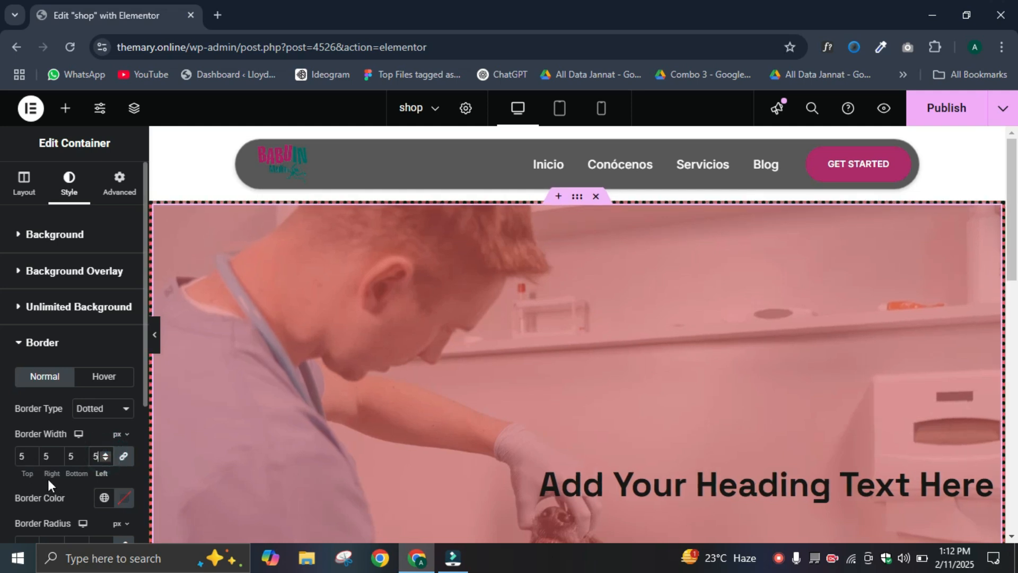
# Step: Unlink the border width values and raise only the container's lower border to 16 px
pyautogui.click(122, 456)
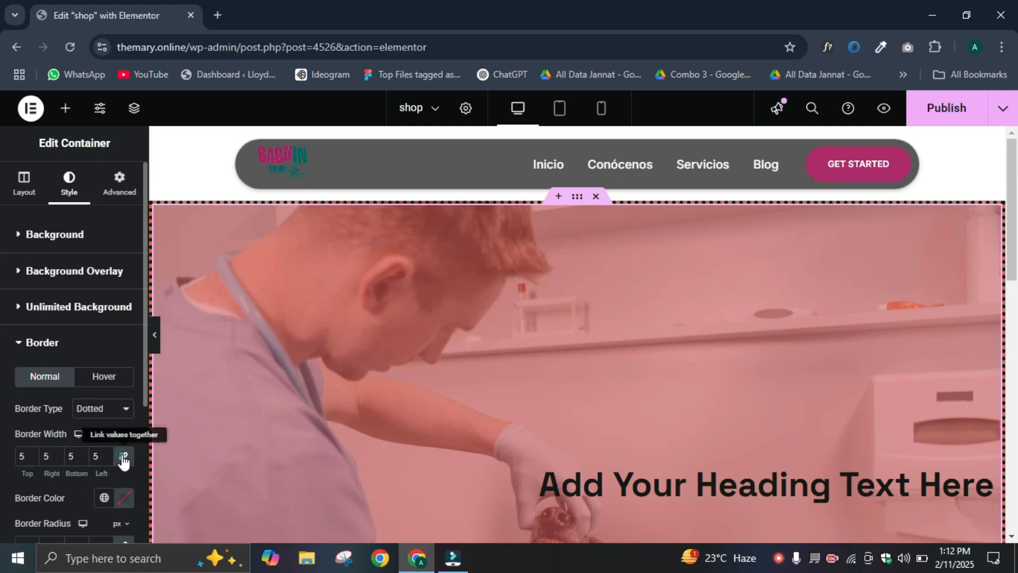
pyautogui.click(81, 454)
pyautogui.click(81, 452)
pyautogui.scroll(-5, 295, 470)
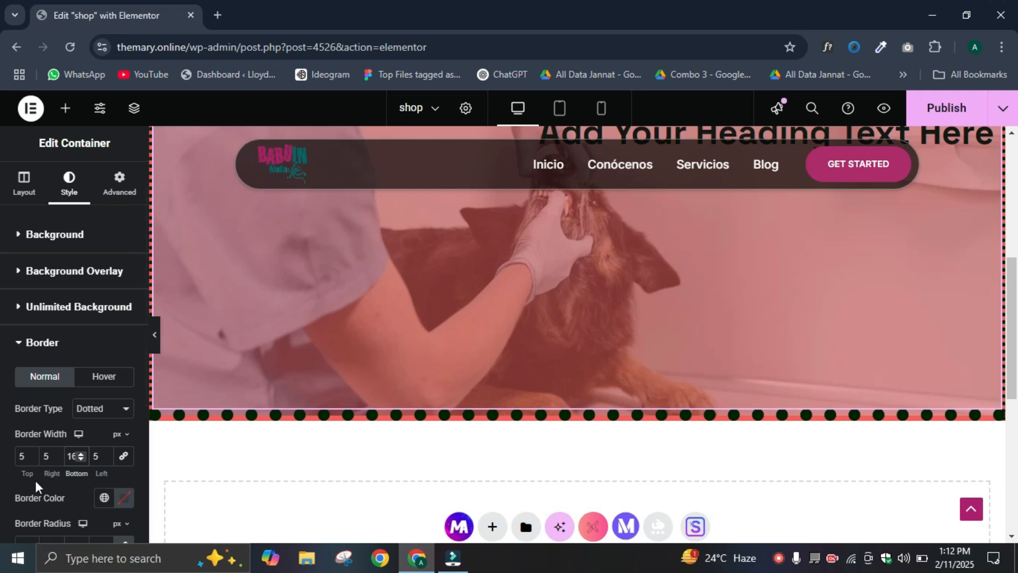
# Step: Reset the container's border type to Default
pyautogui.click(125, 408)
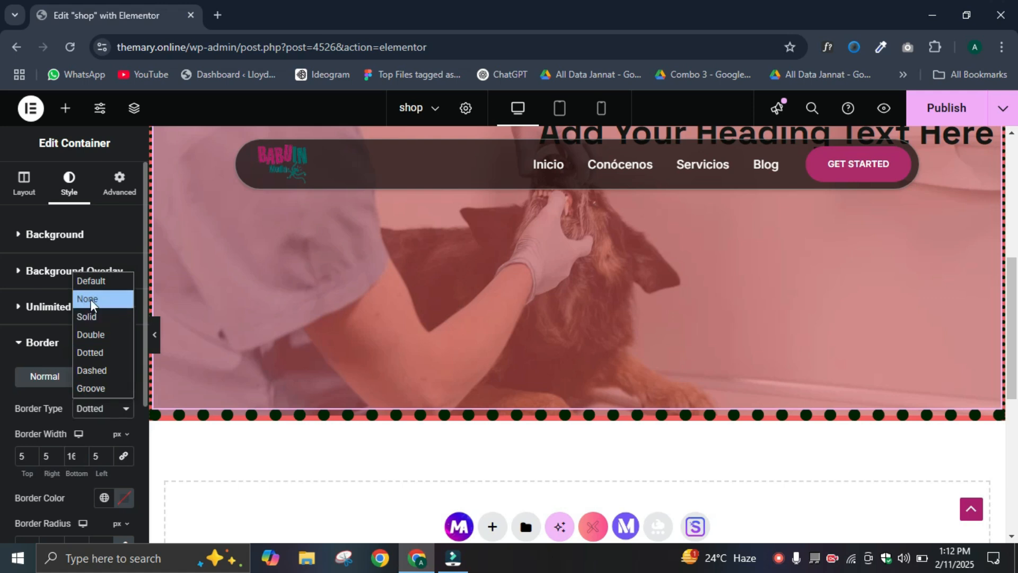
pyautogui.click(93, 285)
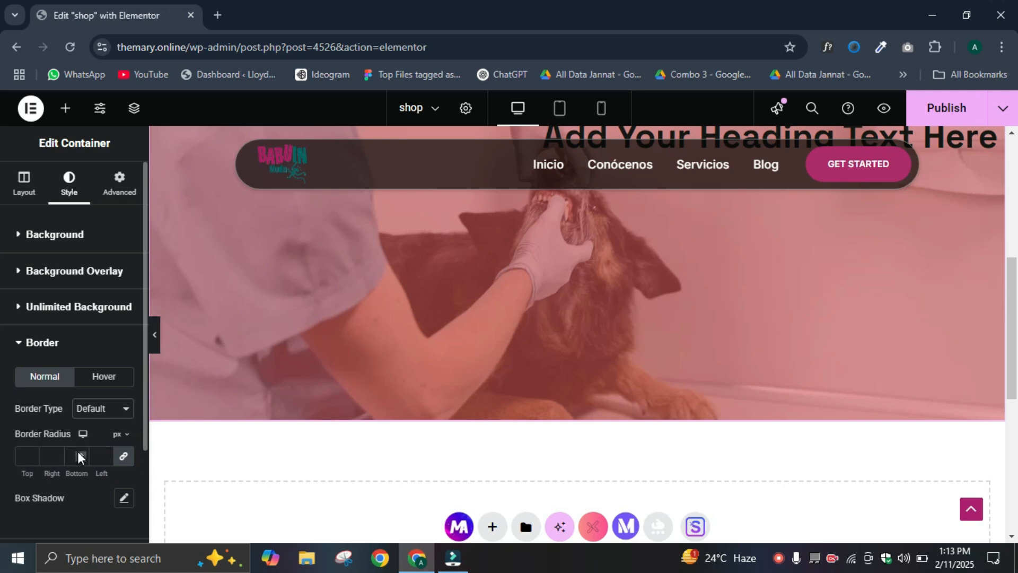
pyautogui.scroll(5, 482, 380)
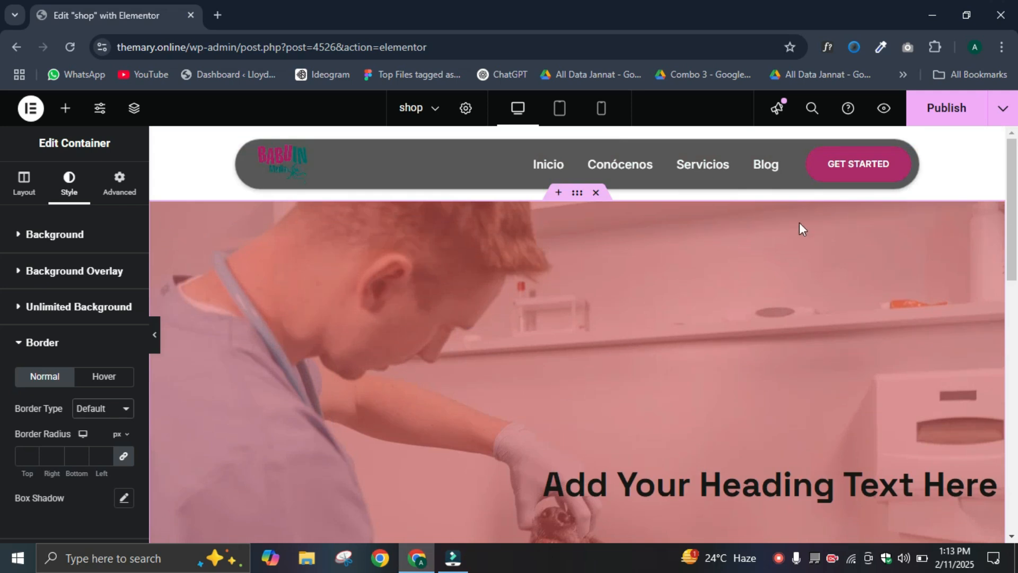
# Step: Raise the container's border radius to 47 px on all four corners
pyautogui.click(103, 454)
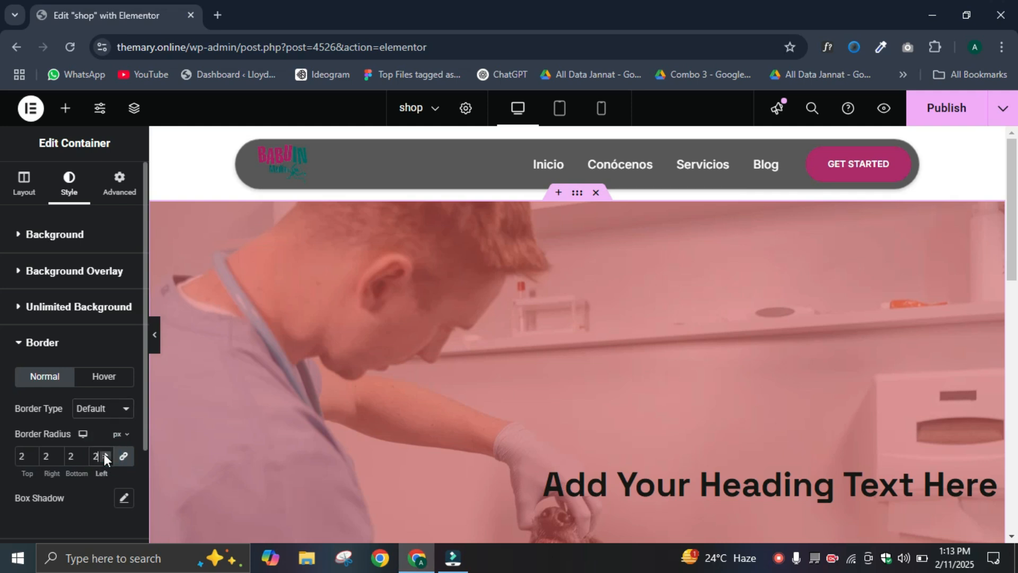
pyautogui.click(104, 454)
pyautogui.click(103, 453)
pyautogui.click(104, 453)
pyautogui.click(104, 454)
pyautogui.click(104, 453)
pyautogui.click(104, 453)
pyautogui.click(104, 453)
pyautogui.click(104, 453)
pyautogui.click(104, 453)
pyautogui.click(104, 453)
pyautogui.click(104, 453)
pyautogui.click(104, 453)
pyautogui.click(104, 453)
pyautogui.click(104, 453)
pyautogui.click(104, 454)
pyautogui.click(104, 453)
pyautogui.click(104, 453)
pyautogui.click(104, 453)
pyautogui.click(104, 454)
pyautogui.click(104, 453)
pyautogui.click(104, 453)
pyautogui.click(104, 454)
pyautogui.click(104, 453)
pyautogui.click(104, 453)
pyautogui.click(104, 454)
pyautogui.click(104, 453)
pyautogui.click(104, 454)
pyautogui.click(104, 453)
pyautogui.click(104, 454)
pyautogui.click(104, 453)
pyautogui.click(104, 453)
pyautogui.click(104, 454)
pyautogui.click(104, 454)
pyautogui.click(104, 453)
pyautogui.click(104, 453)
pyautogui.click(104, 454)
pyautogui.click(104, 453)
pyautogui.rightClick(104, 453)
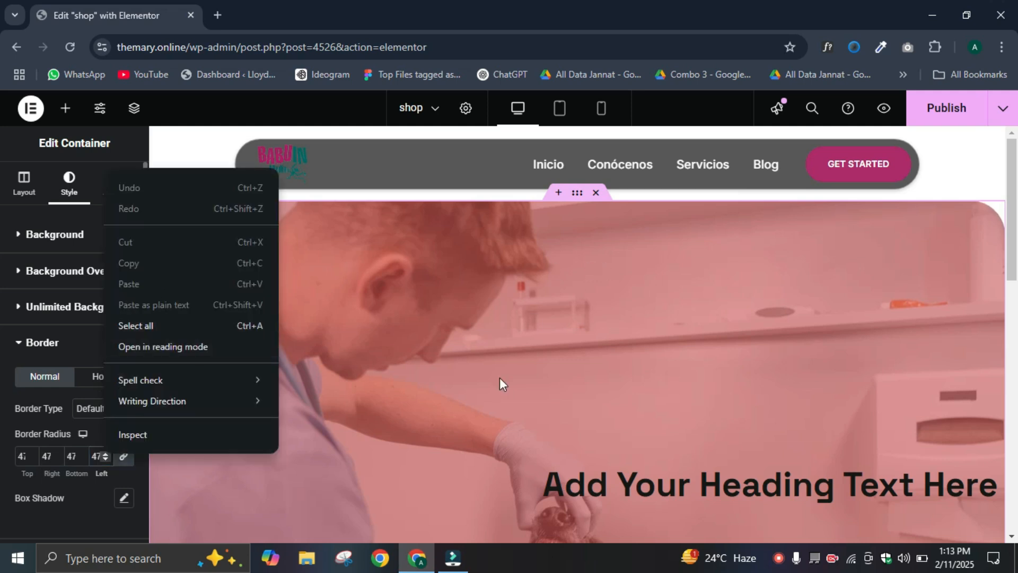
pyautogui.click(453, 425)
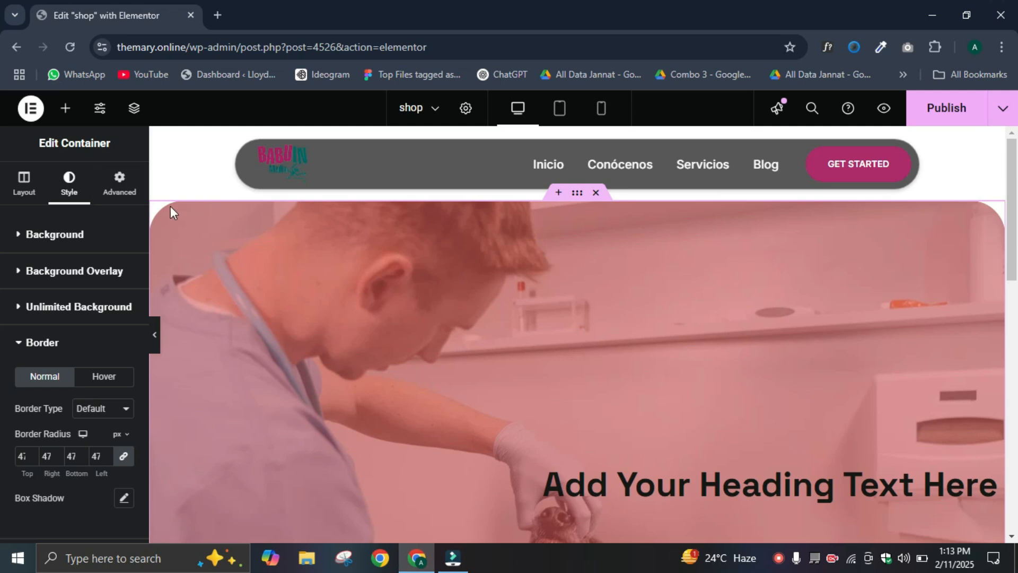
# Step: Add a Clouds shape divider along the container's upper edge and set its color to #FAF1F1
pyautogui.scroll(-5, 845, 364)
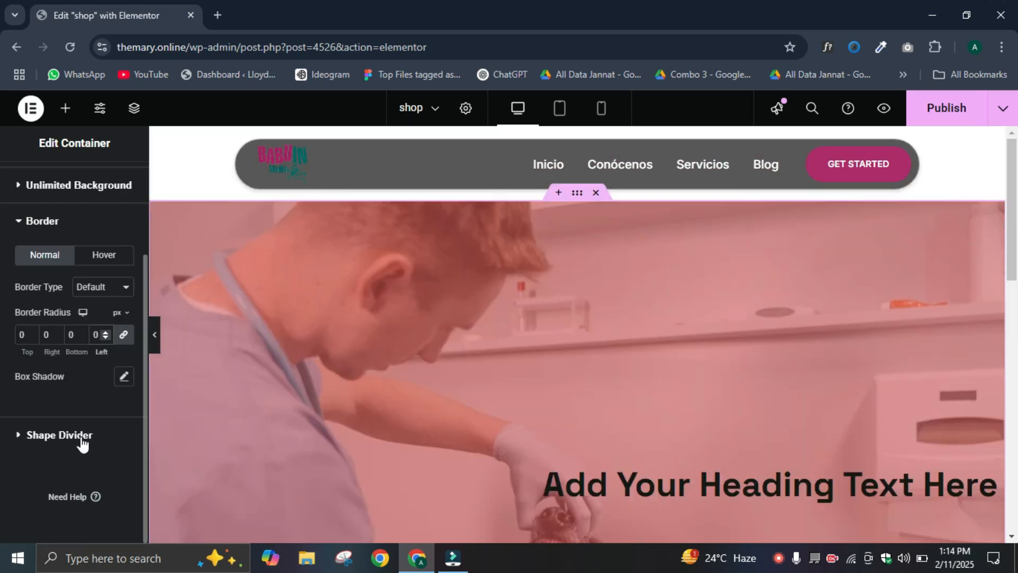
pyautogui.click(82, 442)
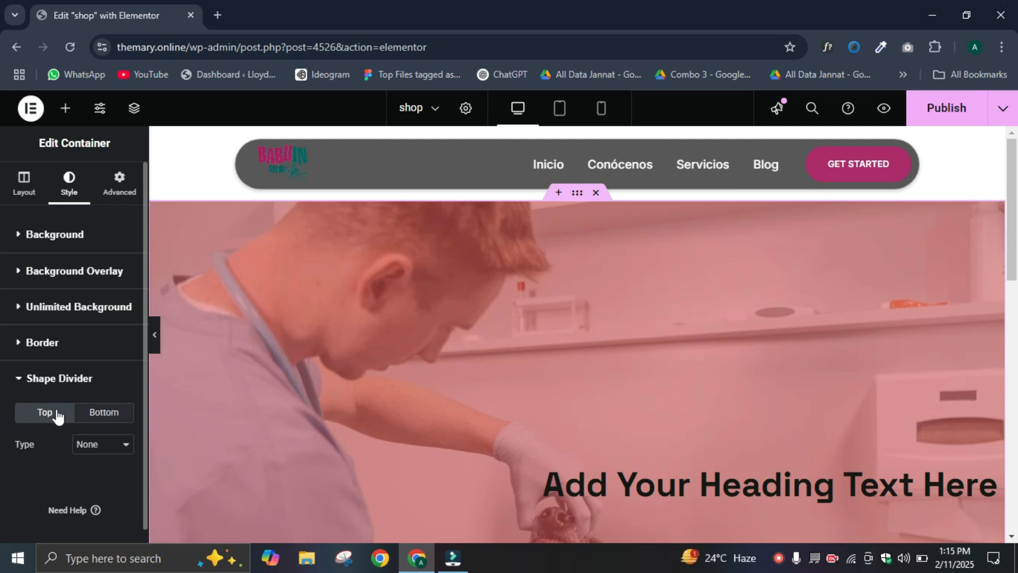
pyautogui.click(101, 445)
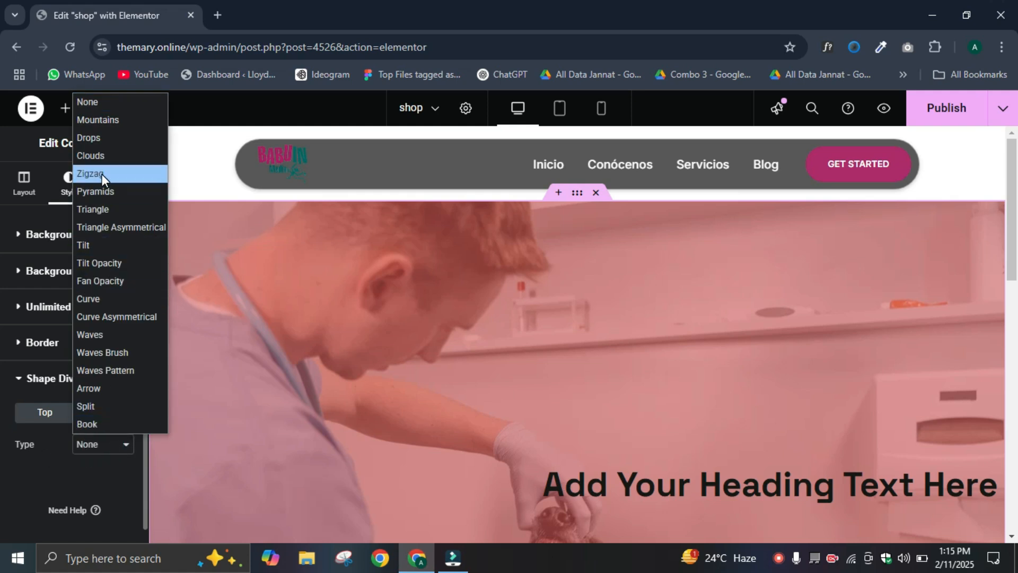
pyautogui.click(100, 158)
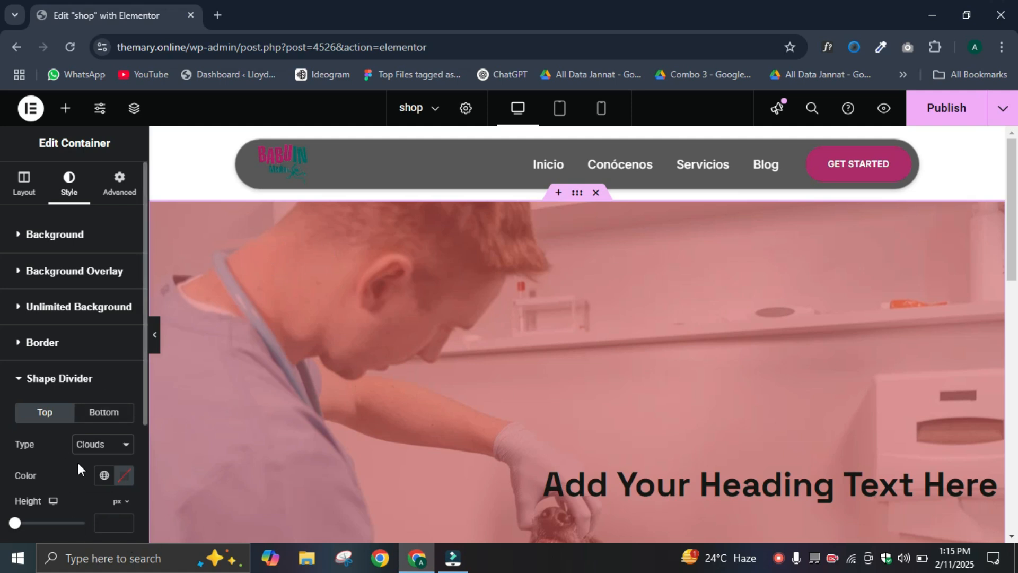
pyautogui.click(126, 476)
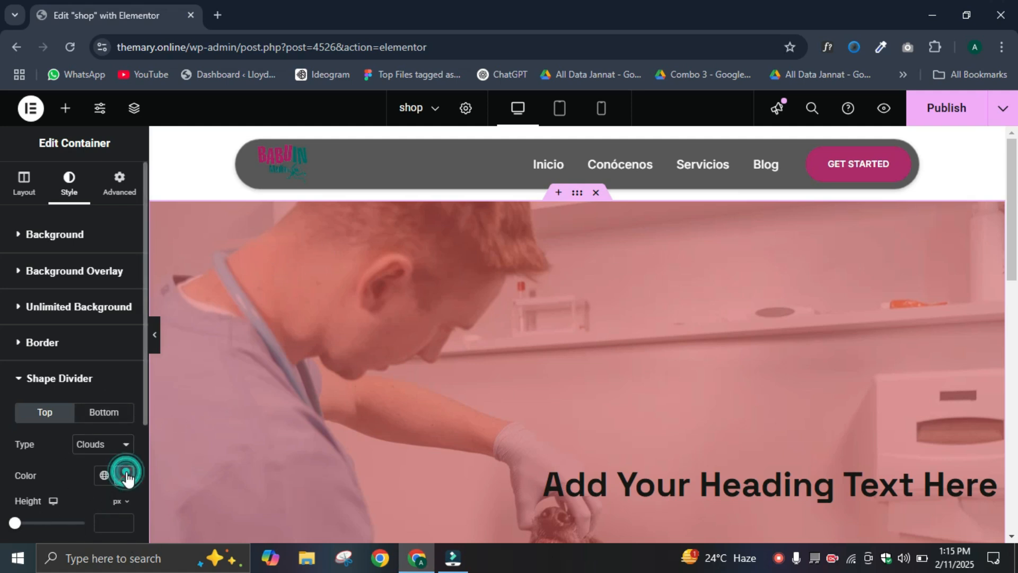
pyautogui.click(124, 395)
pyautogui.moveTo(74, 355); pyautogui.dragTo(45, 286)
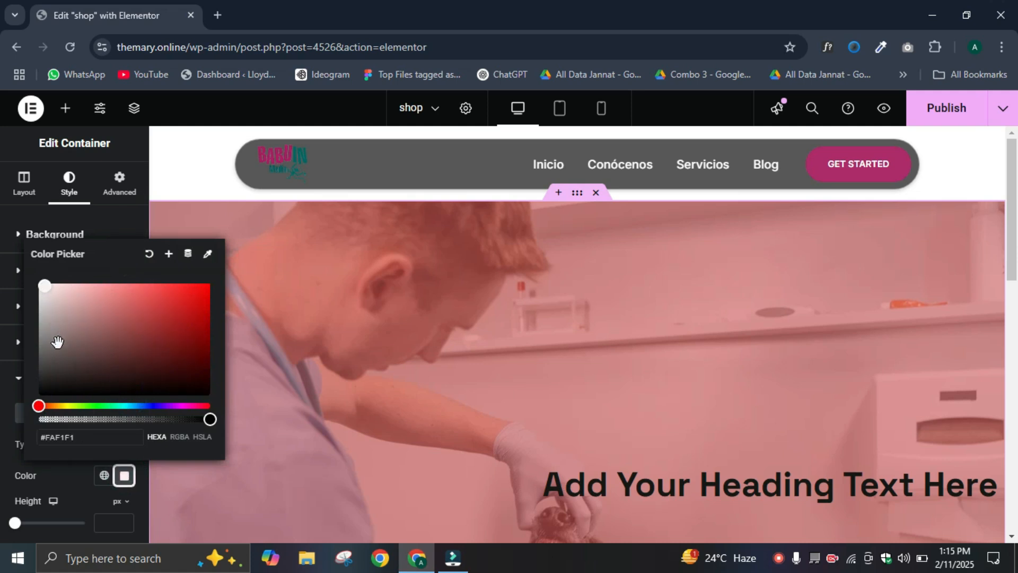
pyautogui.click(56, 484)
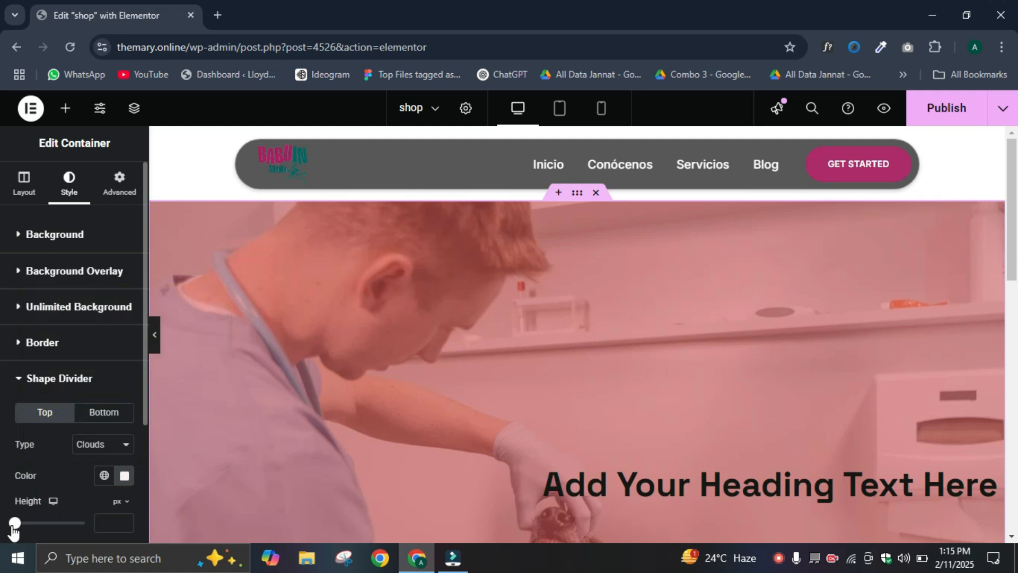
# Step: Set the Clouds divider's height to 181 px and publish the page
pyautogui.moveTo(12, 528); pyautogui.dragTo(39, 530)
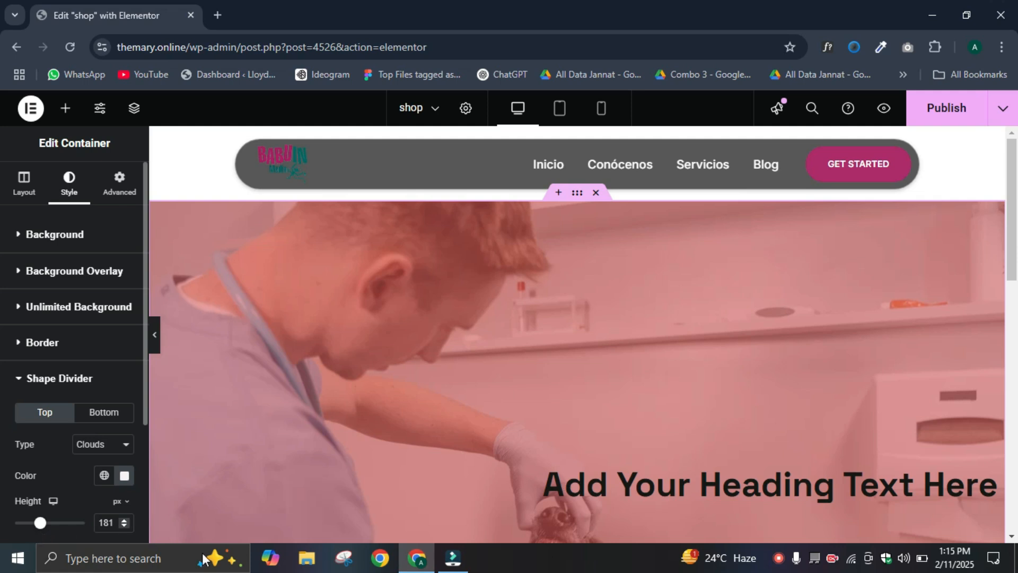
pyautogui.scroll(-1, 630, 350)
pyautogui.scroll(-5, 630, 350)
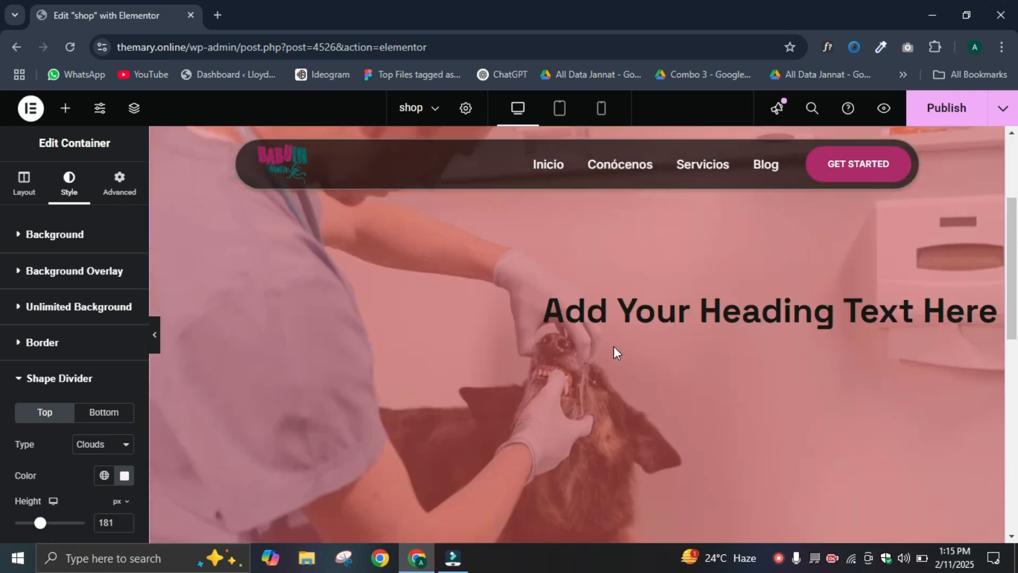
pyautogui.scroll(6, 590, 362)
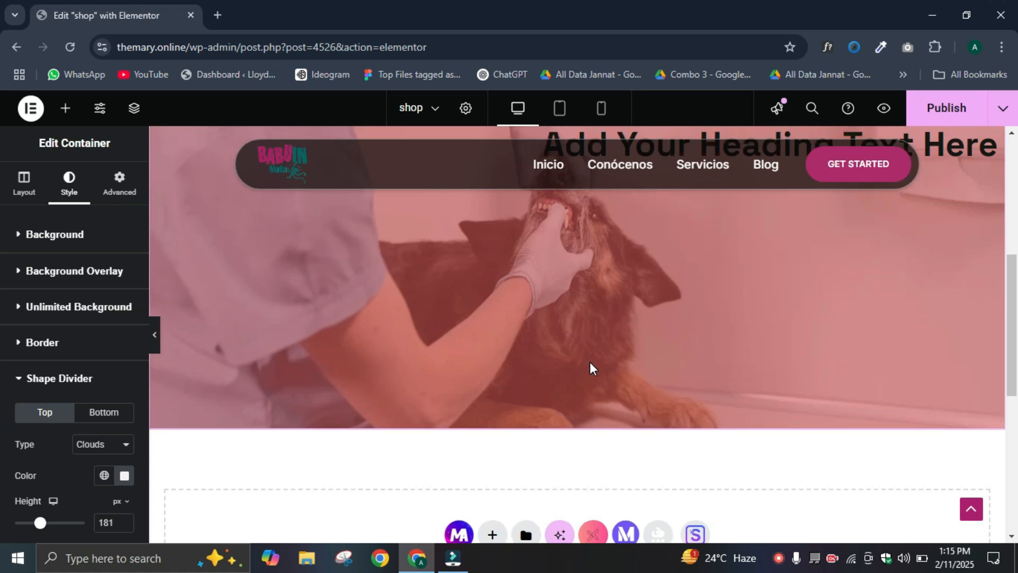
pyautogui.scroll(-3, 484, 416)
pyautogui.click(952, 108)
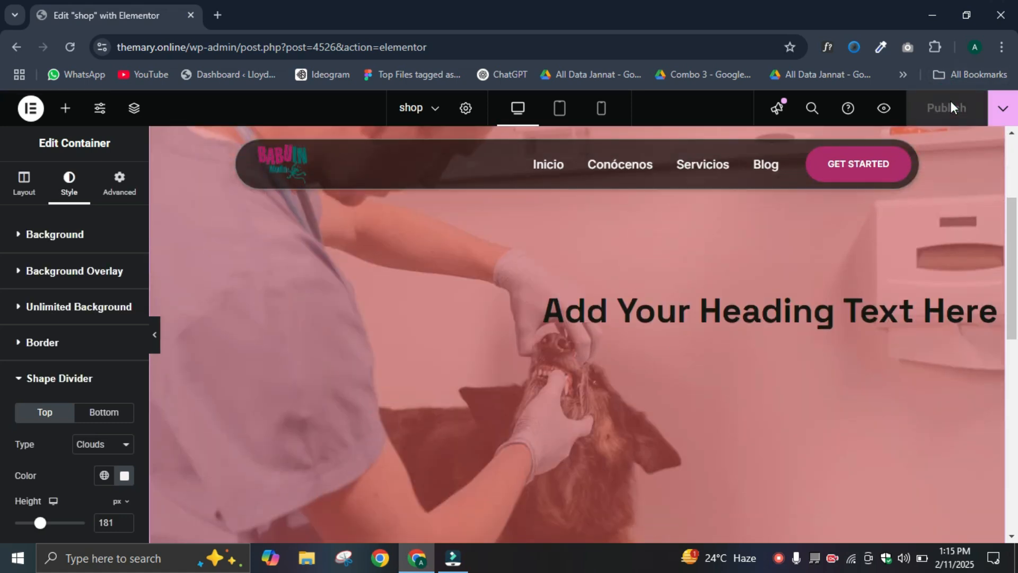
pyautogui.scroll(3, 865, 288)
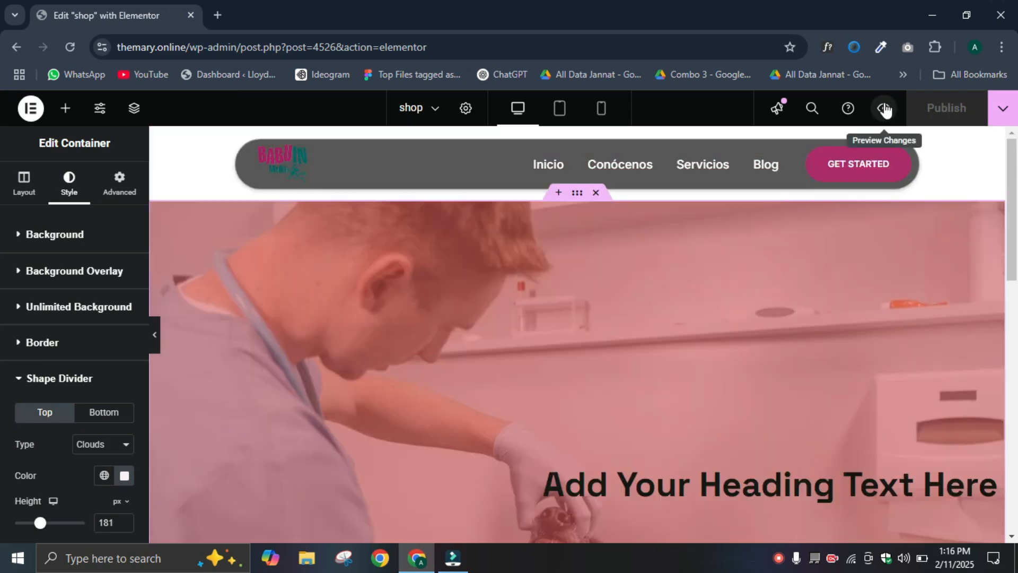
# Step: Preview the shop page in the browser and compare the container's Clouds divider with the editor view
pyautogui.click(884, 108)
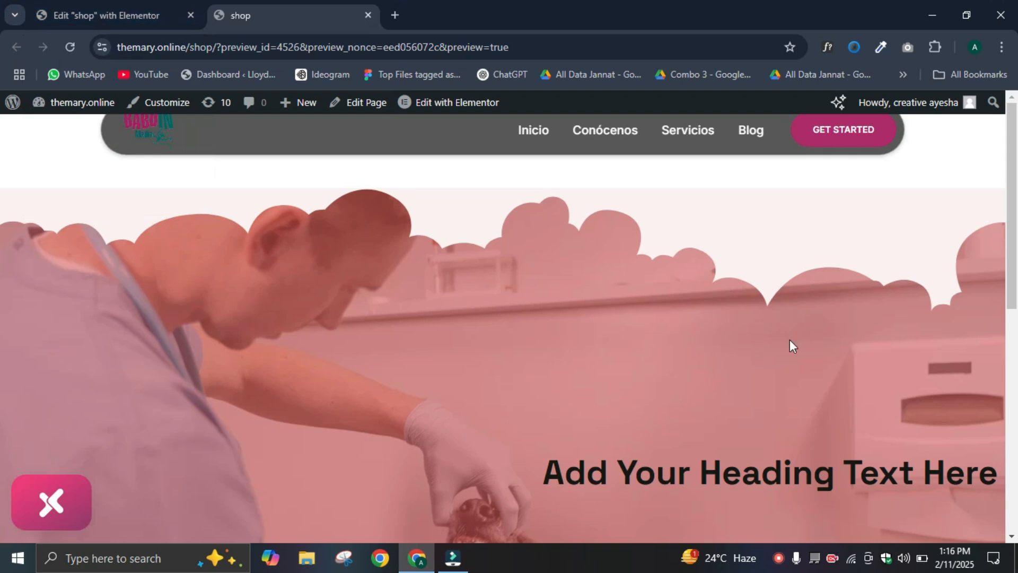
pyautogui.scroll(-8, 631, 318)
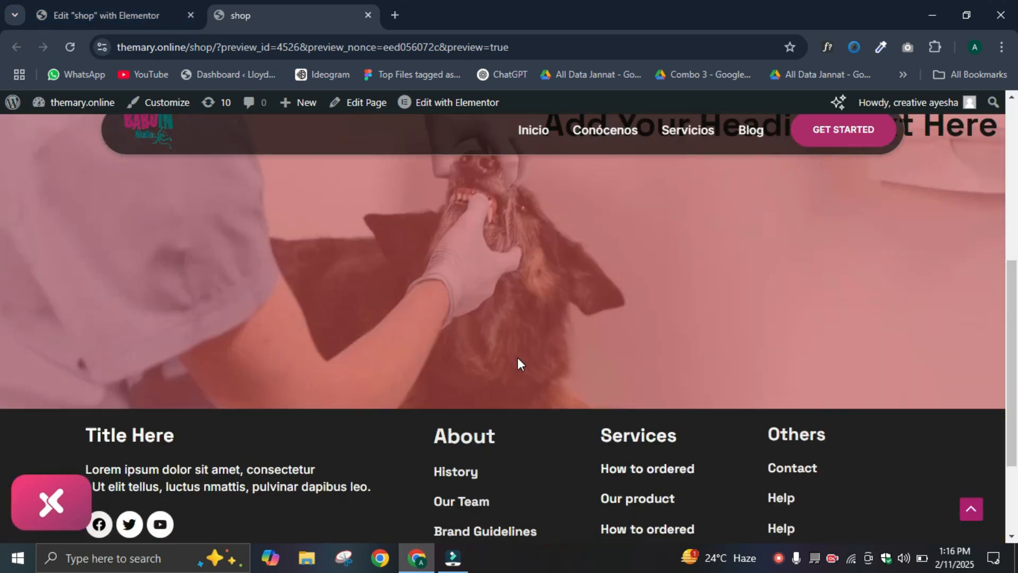
pyautogui.scroll(4, 518, 364)
pyautogui.scroll(3, 211, 231)
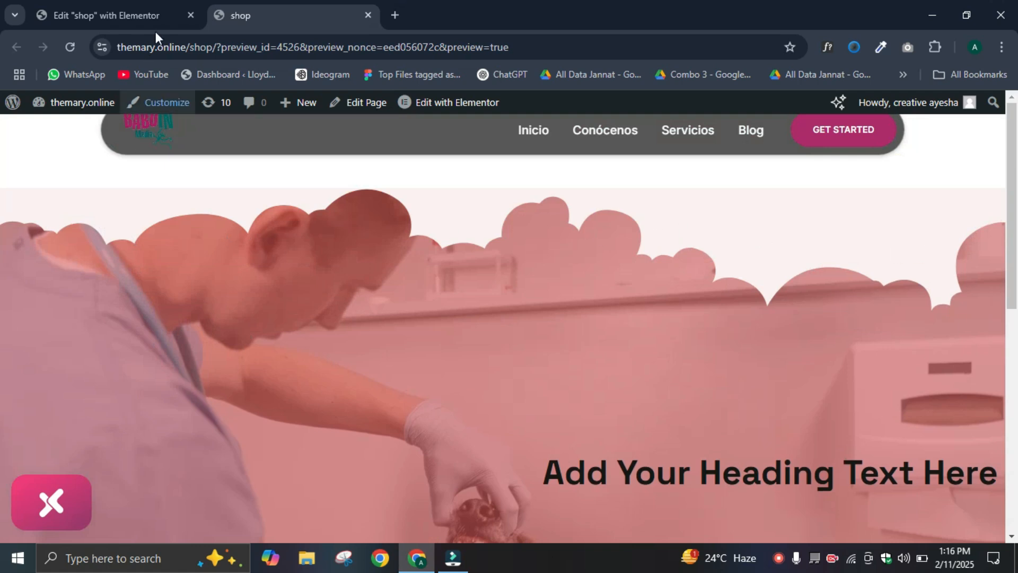
pyautogui.click(80, 15)
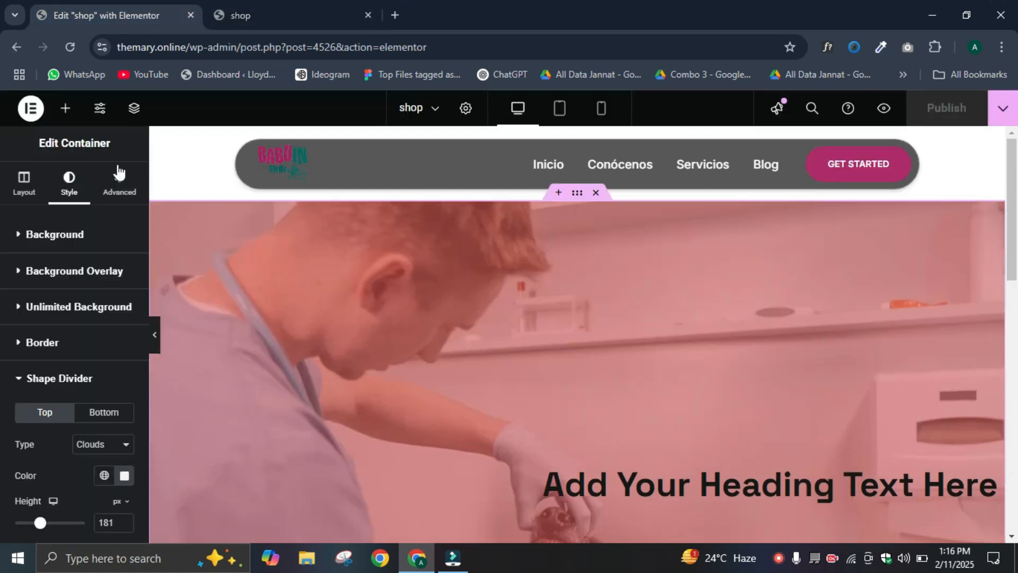
pyautogui.scroll(-6, 354, 345)
pyautogui.scroll(6, 477, 387)
pyautogui.click(306, 18)
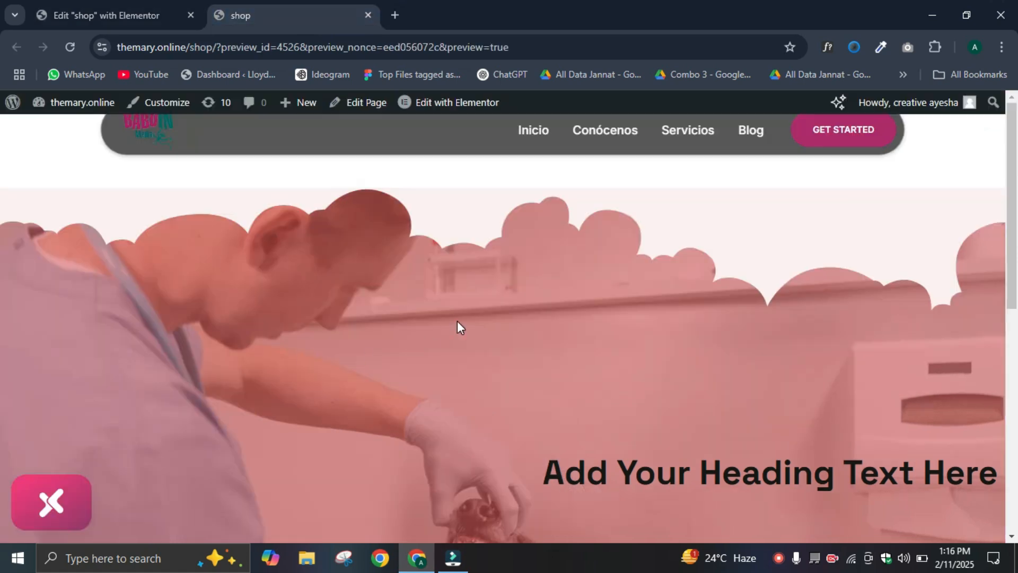
pyautogui.click(59, 17)
# Step: Reduce the Clouds divider's height to 85 px and enable Flip for it
pyautogui.scroll(-3, 30, 415)
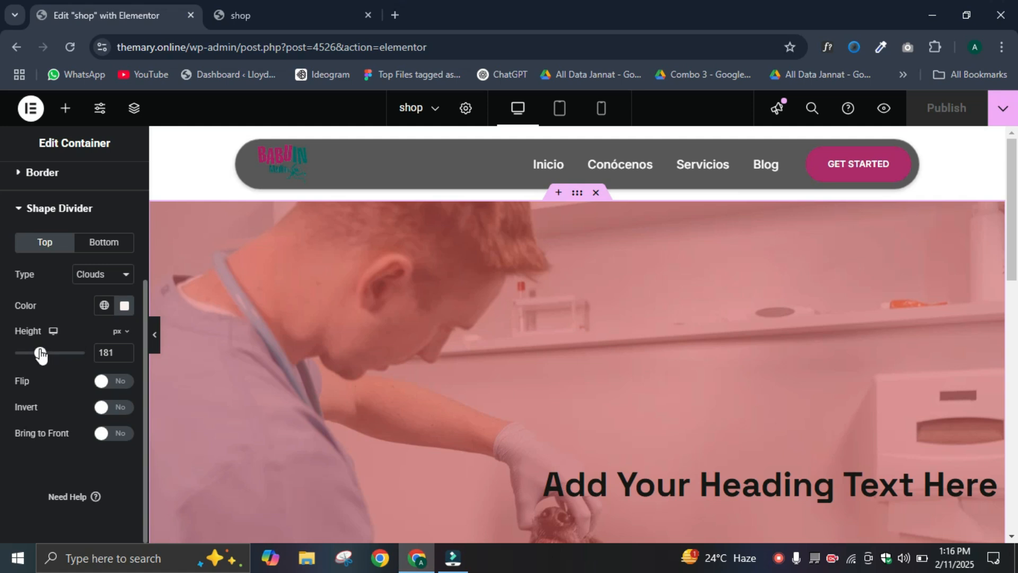
pyautogui.moveTo(41, 353); pyautogui.dragTo(26, 355)
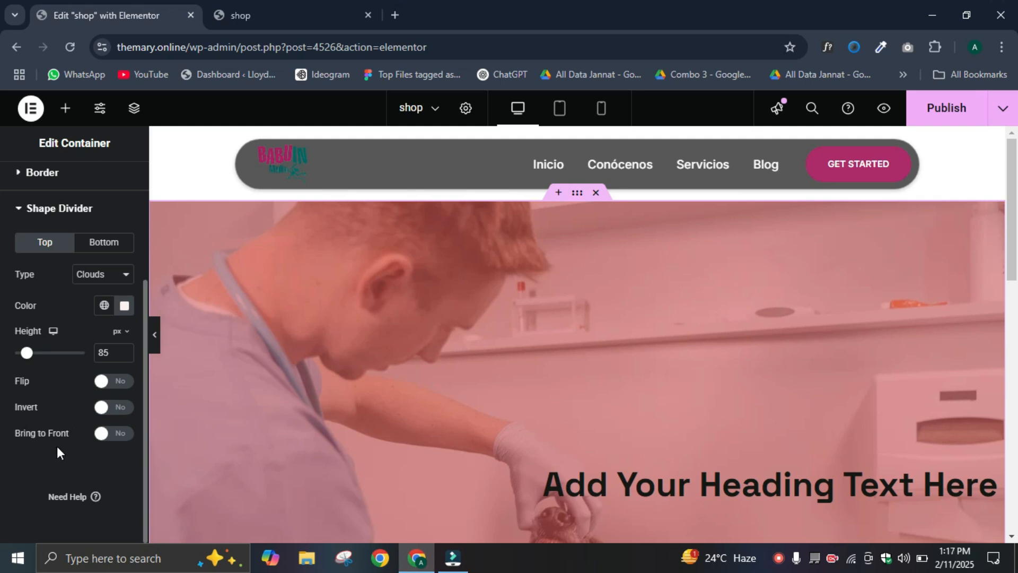
pyautogui.click(125, 382)
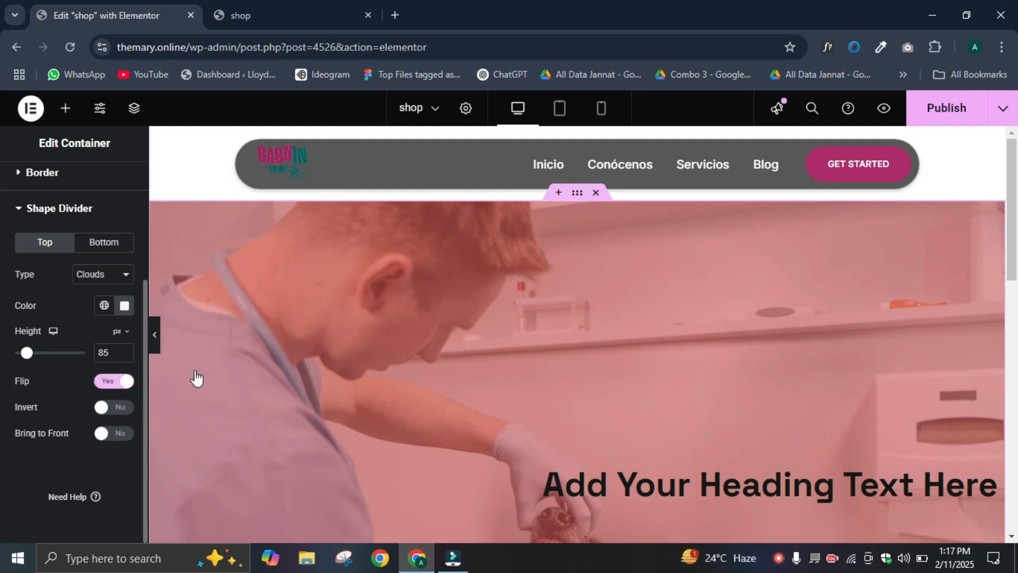
# Step: Publish the page and check the flipped Clouds divider in the browser preview before returning to the editor
pyautogui.click(950, 107)
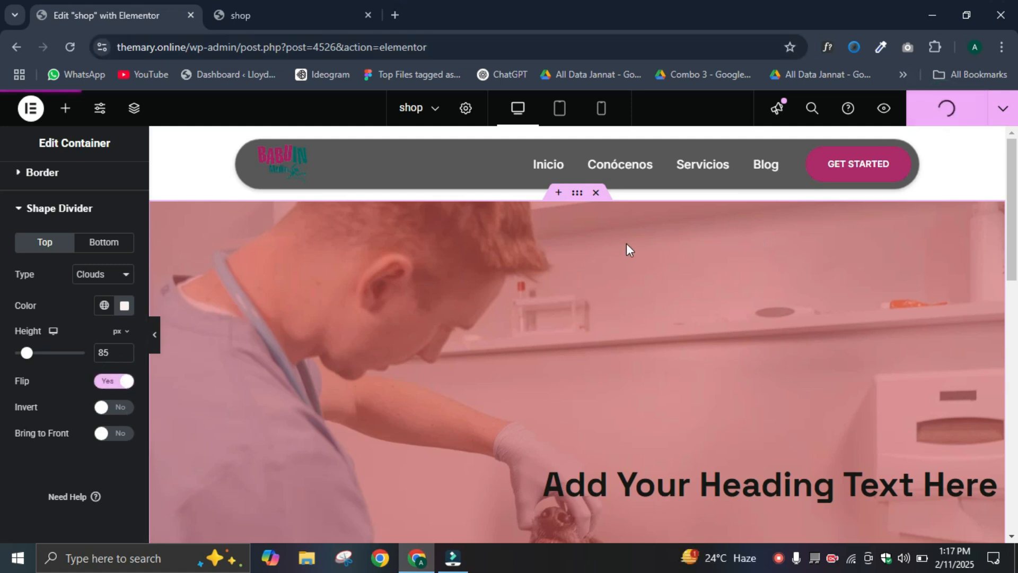
pyautogui.click(292, 15)
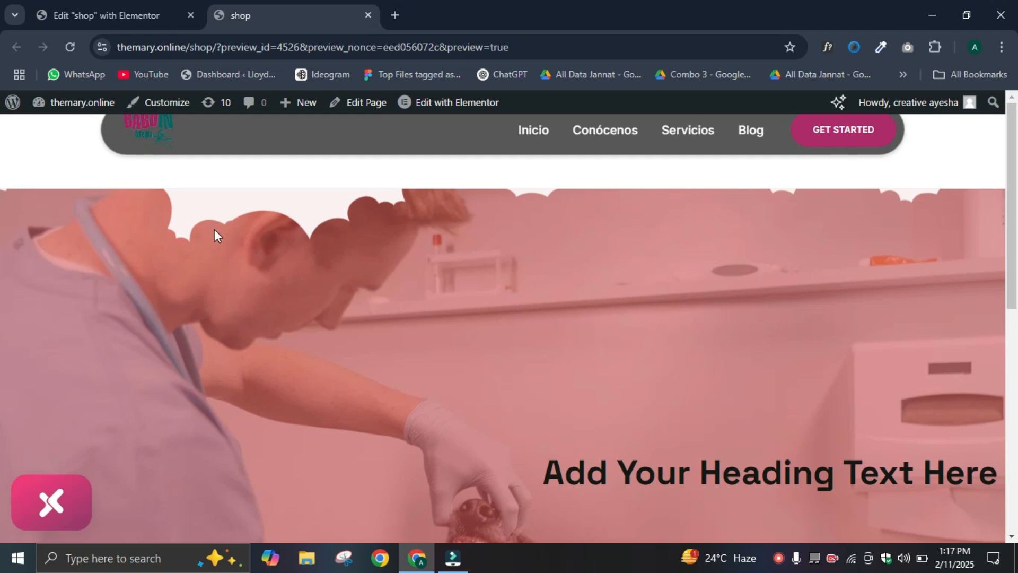
pyautogui.click(96, 15)
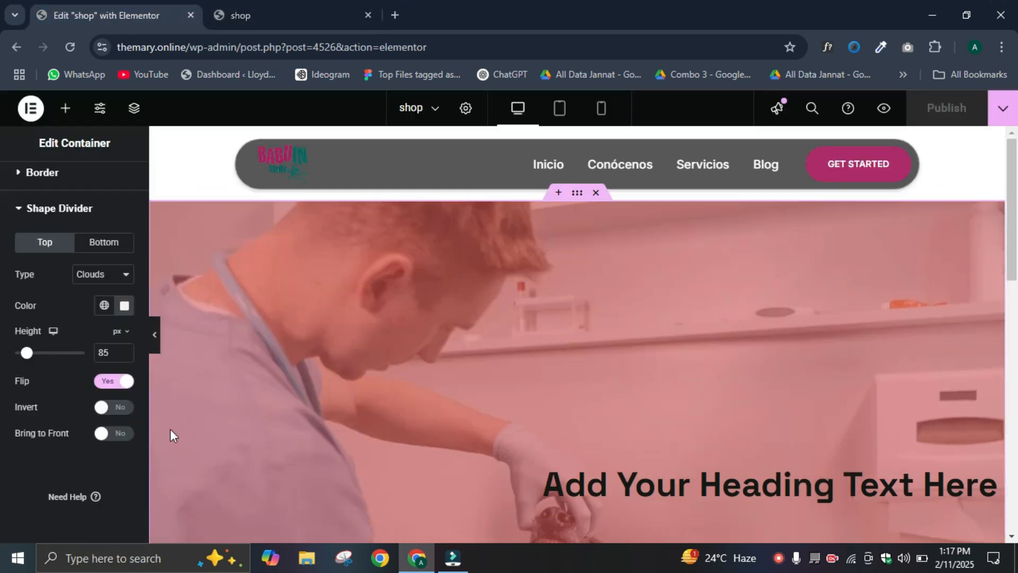
# Step: Disable Flip for the Clouds divider and set its color to green #1BB98A
pyautogui.click(108, 383)
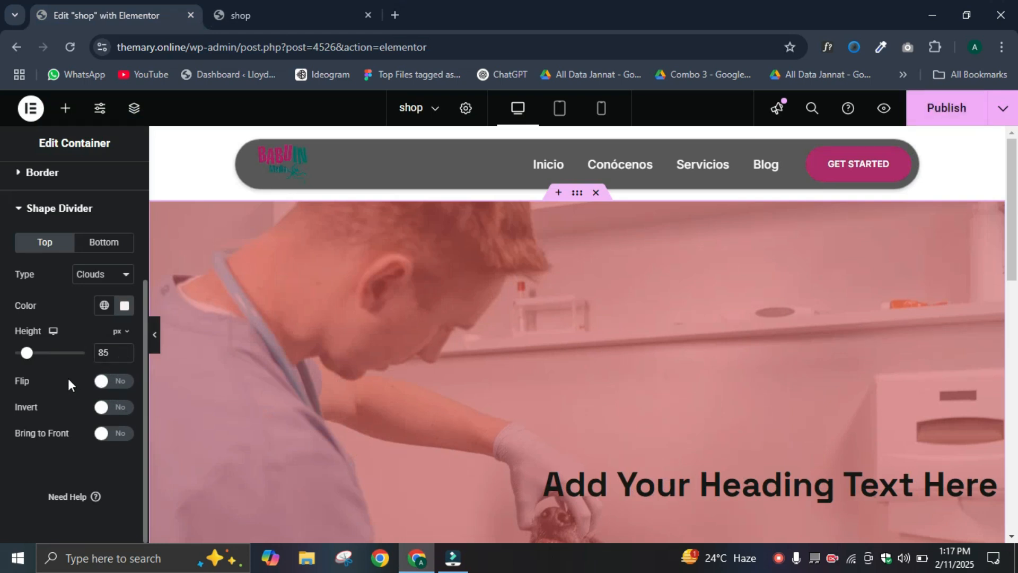
pyautogui.click(124, 305)
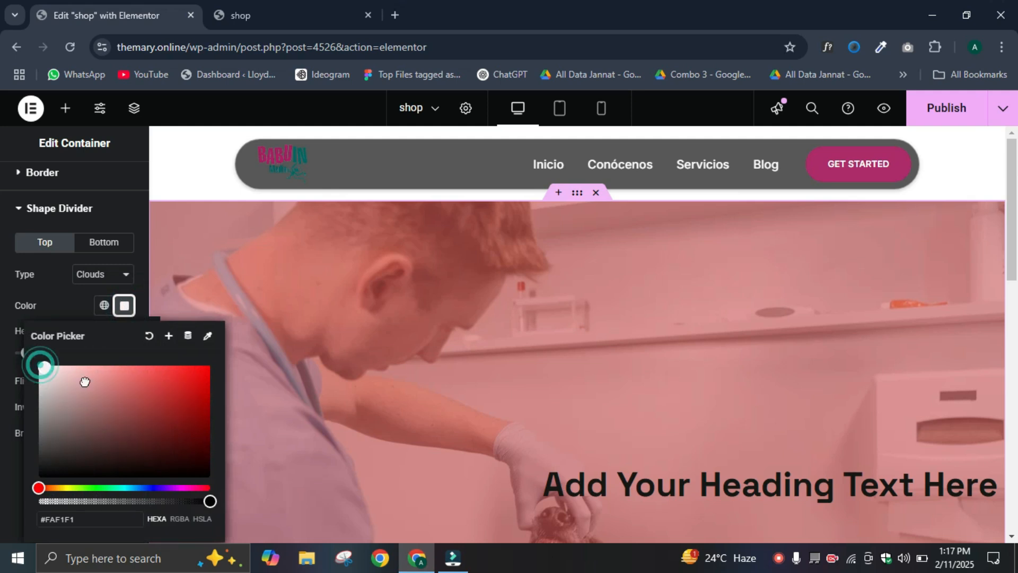
pyautogui.moveTo(171, 389); pyautogui.dragTo(182, 381)
pyautogui.moveTo(38, 487); pyautogui.dragTo(88, 487)
pyautogui.moveTo(183, 381); pyautogui.dragTo(210, 388)
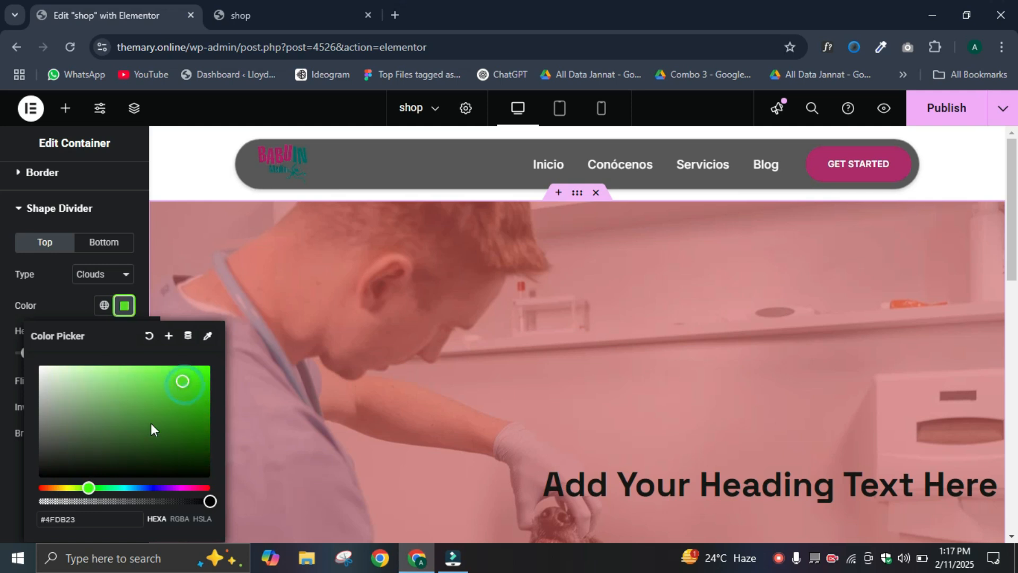
pyautogui.moveTo(89, 487); pyautogui.dragTo(116, 488)
pyautogui.moveTo(210, 388); pyautogui.dragTo(184, 396)
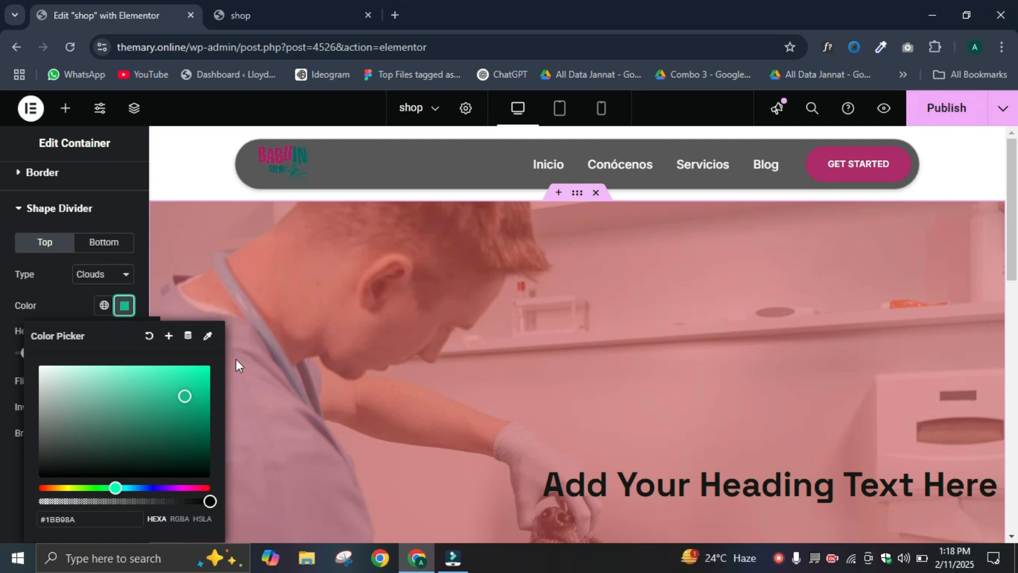
pyautogui.click(58, 303)
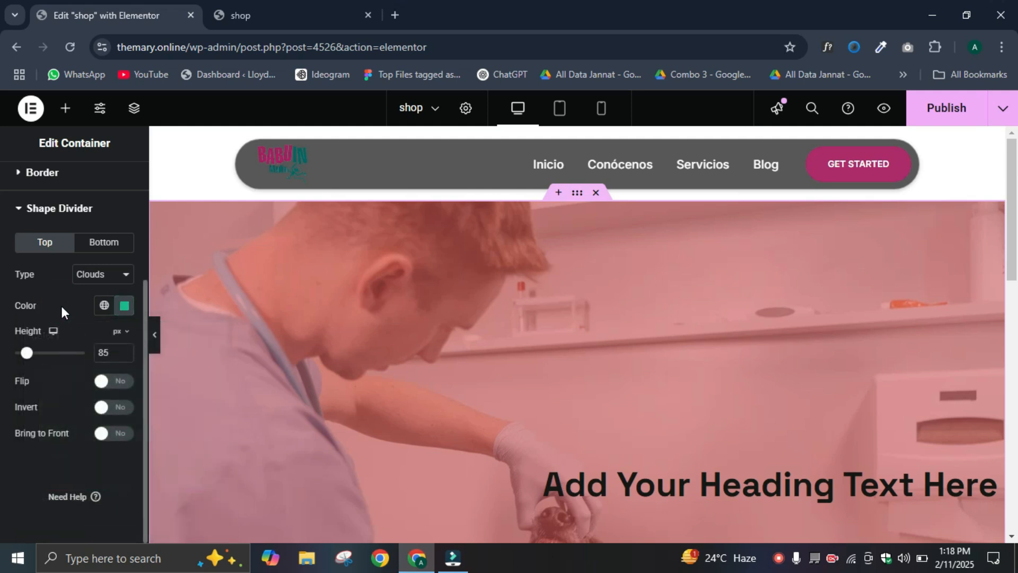
# Step: Publish the page and examine the green Clouds divider in the browser preview
pyautogui.click(937, 113)
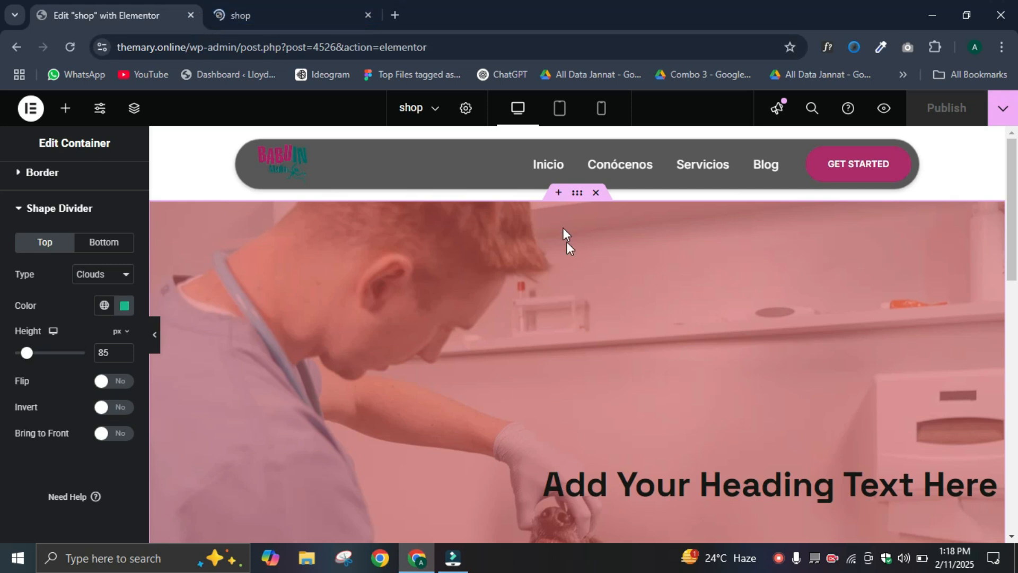
pyautogui.click(256, 17)
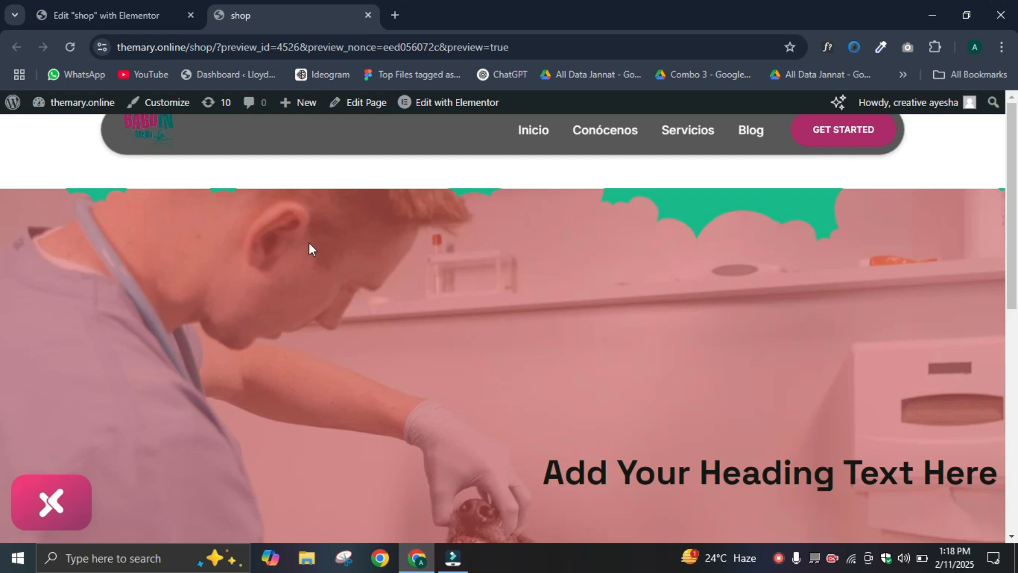
pyautogui.click(116, 15)
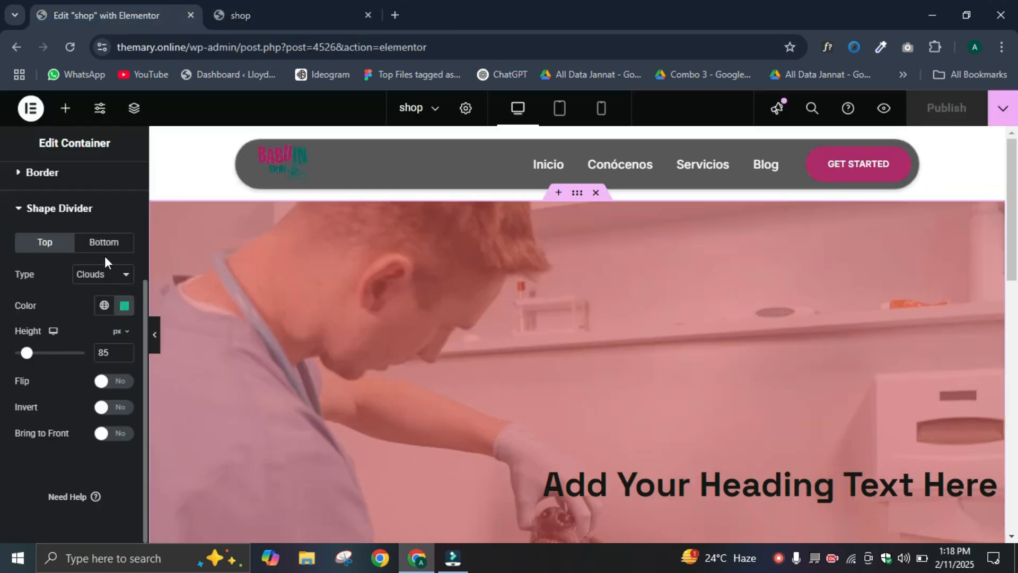
# Step: Change the container's upper shape divider type to Mountains and adjust the divider's size
pyautogui.click(111, 276)
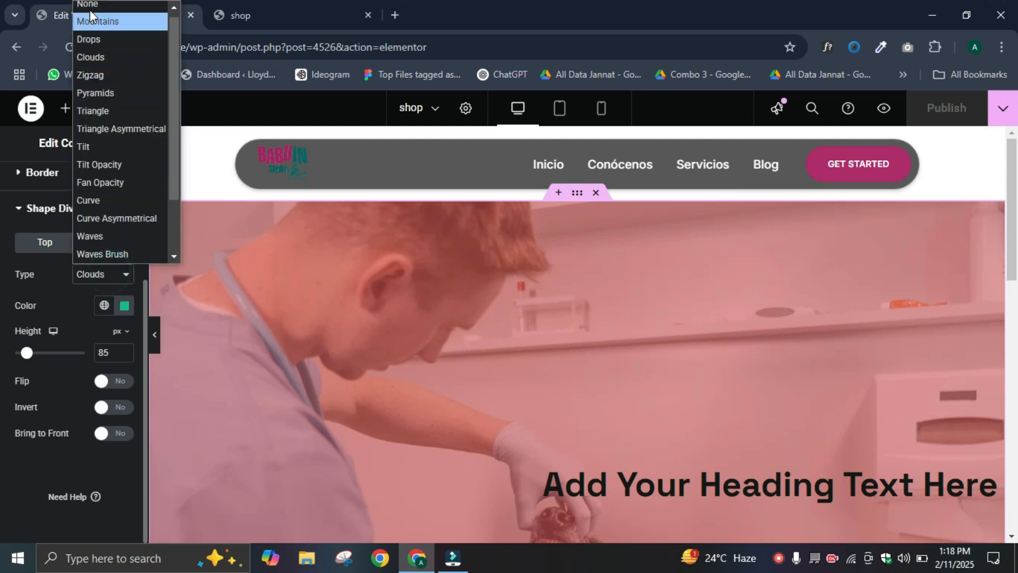
pyautogui.click(94, 27)
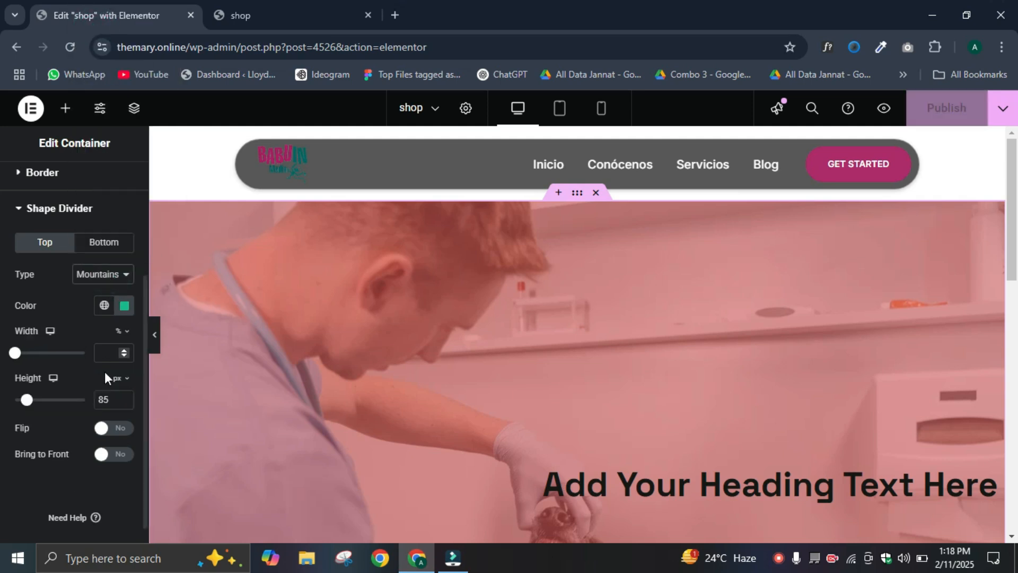
pyautogui.moveTo(17, 353); pyautogui.dragTo(35, 401)
# Step: Publish the Mountains divider change and reload the browser preview of the shop page
pyautogui.click(944, 109)
pyautogui.click(259, 15)
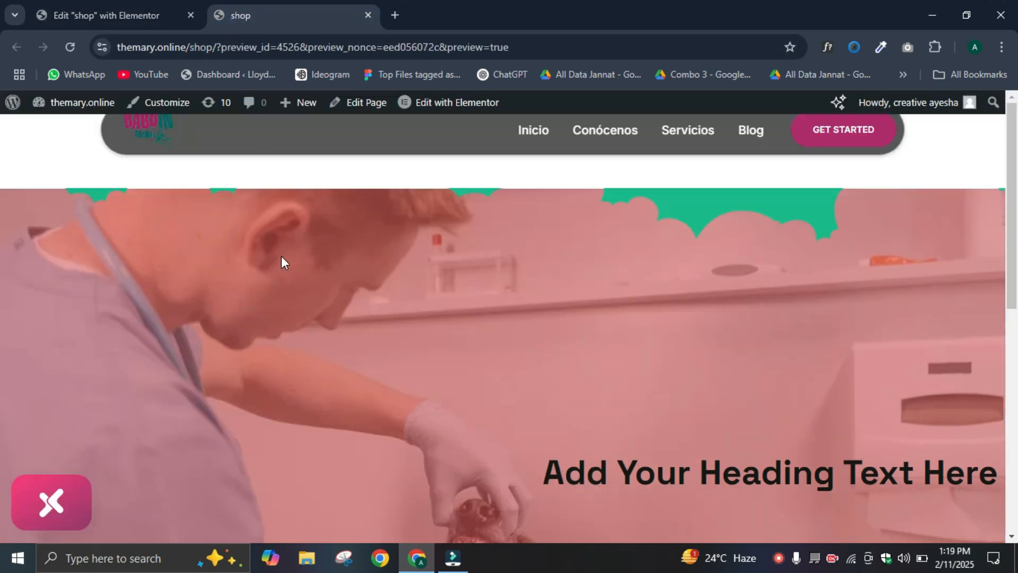
pyautogui.press('F5')
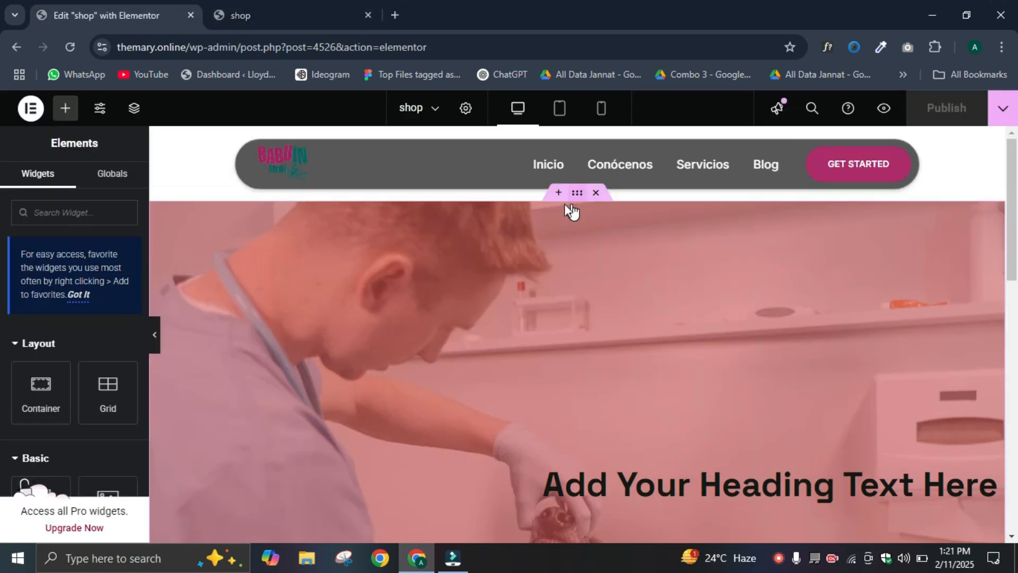
# Step: Give the container a linked margin of 23 px on all four sides
pyautogui.click(564, 203)
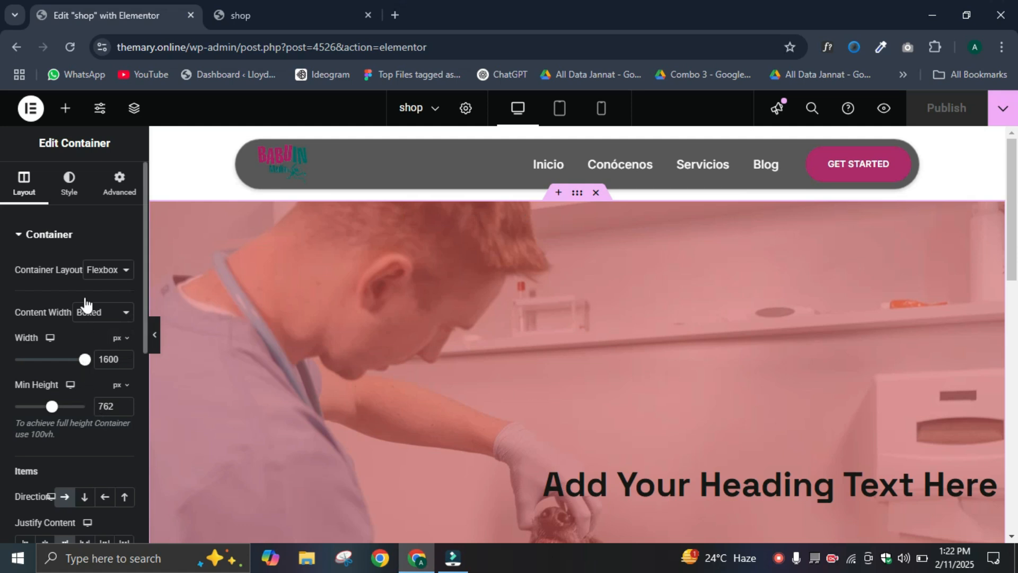
pyautogui.click(68, 191)
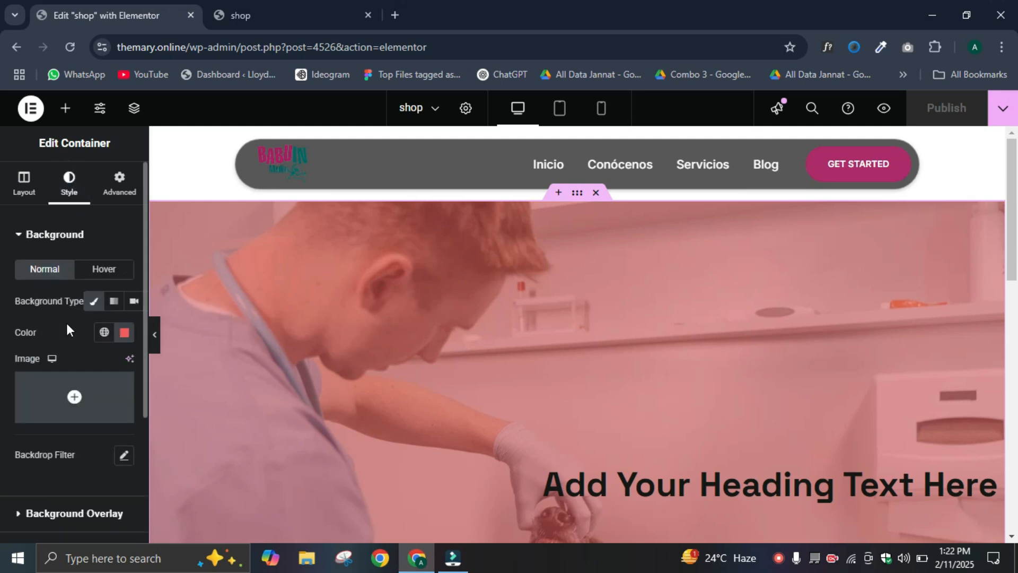
pyautogui.scroll(-3, 93, 440)
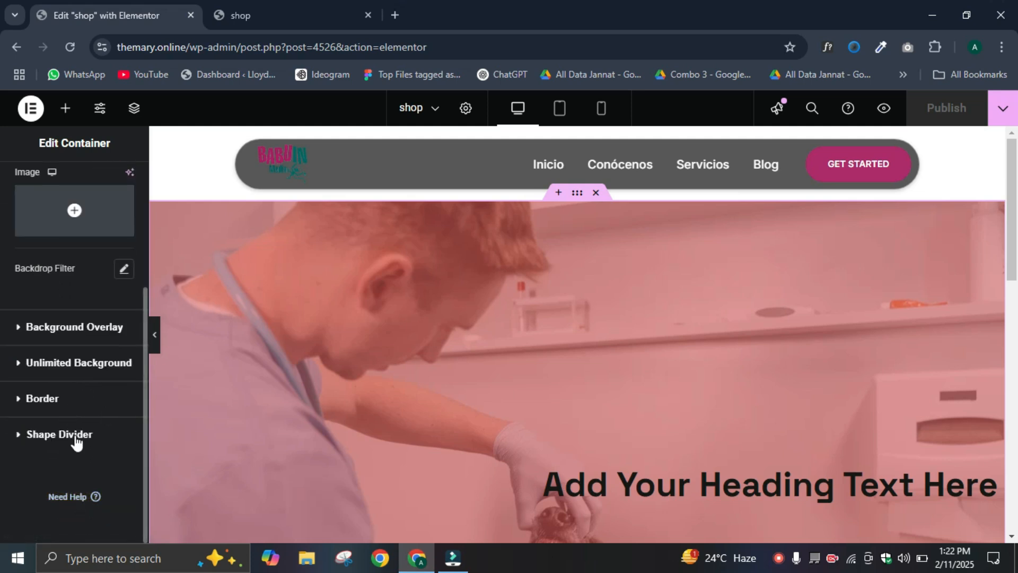
pyautogui.scroll(3, 67, 413)
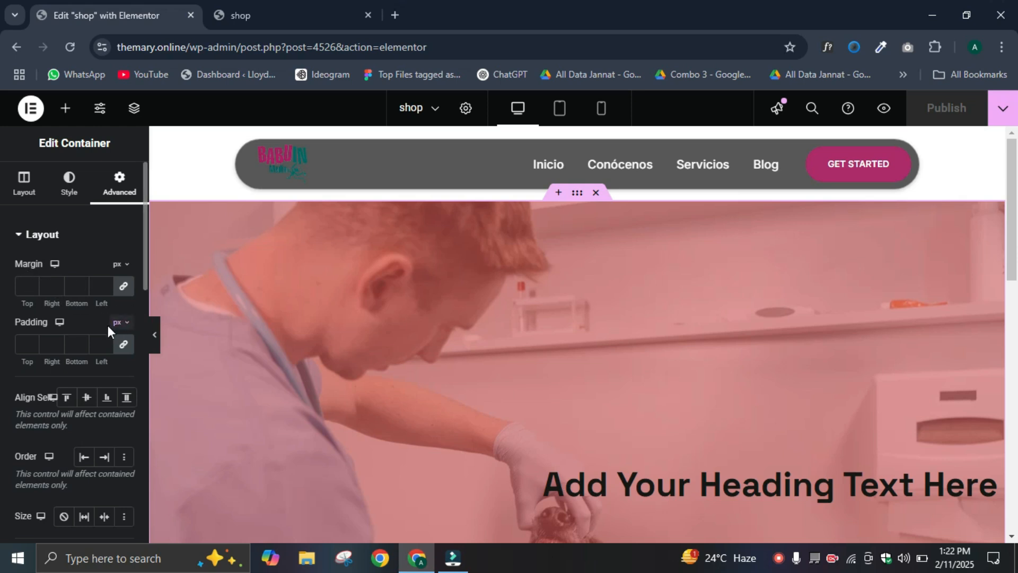
pyautogui.click(104, 285)
pyautogui.click(105, 284)
pyautogui.click(104, 284)
pyautogui.click(105, 284)
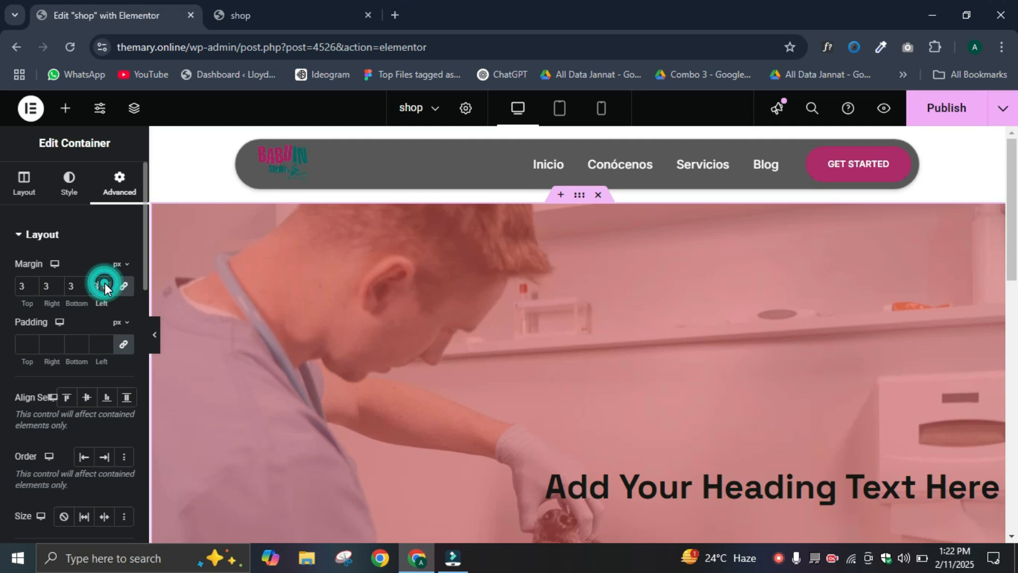
pyautogui.click(104, 285)
pyautogui.click(105, 285)
pyautogui.click(104, 285)
pyautogui.click(105, 284)
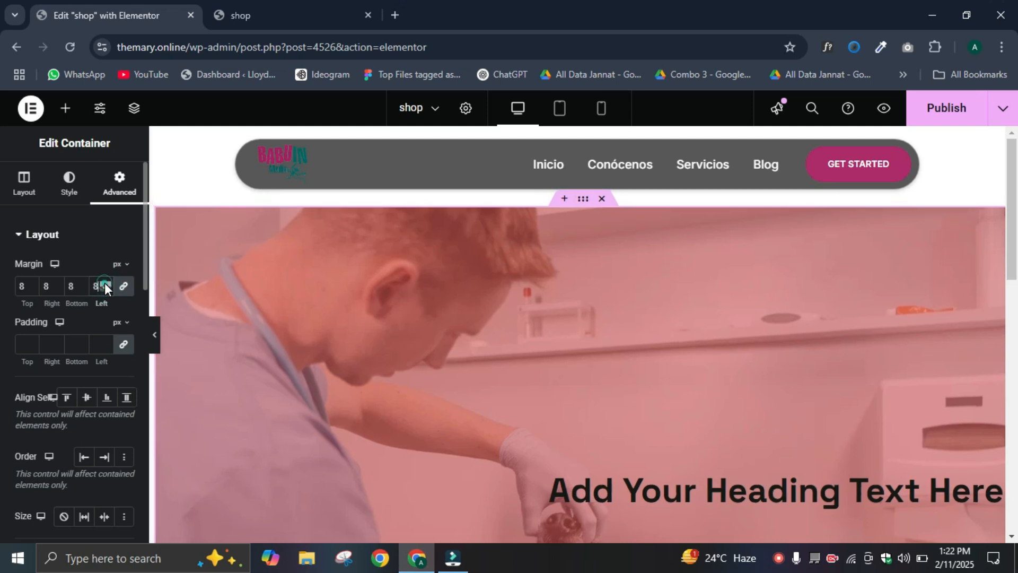
pyautogui.click(105, 284)
pyautogui.click(104, 284)
pyautogui.click(104, 284)
pyautogui.click(105, 284)
pyautogui.click(105, 284)
pyautogui.click(104, 285)
pyautogui.click(104, 285)
pyautogui.click(104, 285)
pyautogui.click(104, 285)
pyautogui.click(104, 285)
pyautogui.click(105, 285)
pyautogui.click(105, 285)
pyautogui.click(105, 284)
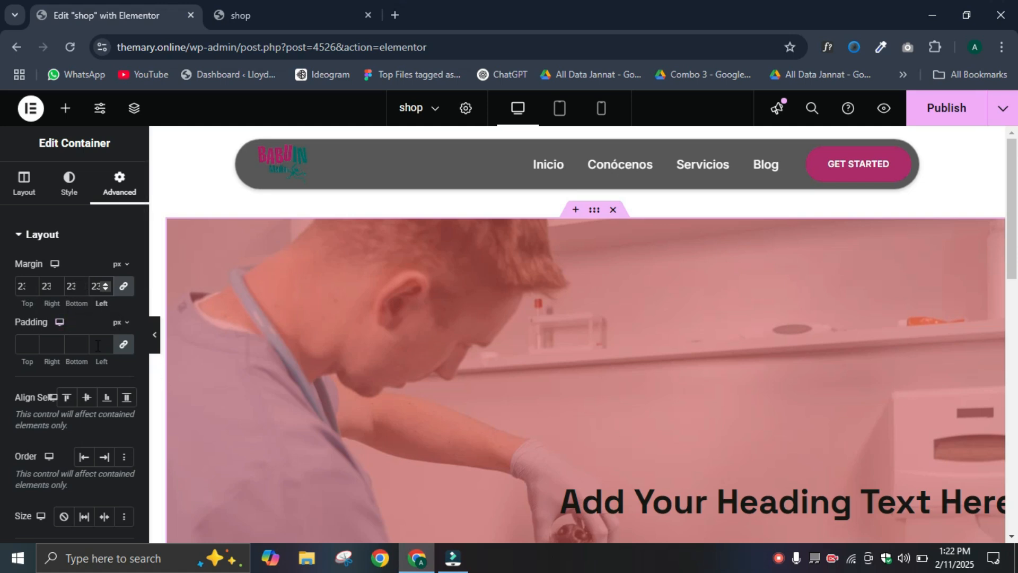
# Step: Unlink the container's margin values and increase only the left margin to 44 px
pyautogui.click(106, 285)
pyautogui.click(106, 285)
pyautogui.click(106, 284)
pyautogui.click(106, 285)
pyautogui.click(107, 285)
pyautogui.click(106, 285)
pyautogui.click(106, 285)
pyautogui.click(106, 285)
pyautogui.click(107, 284)
pyautogui.click(106, 285)
pyautogui.click(106, 285)
pyautogui.click(106, 285)
pyautogui.click(106, 284)
pyautogui.click(106, 284)
pyautogui.click(106, 285)
pyautogui.click(106, 285)
pyautogui.click(106, 285)
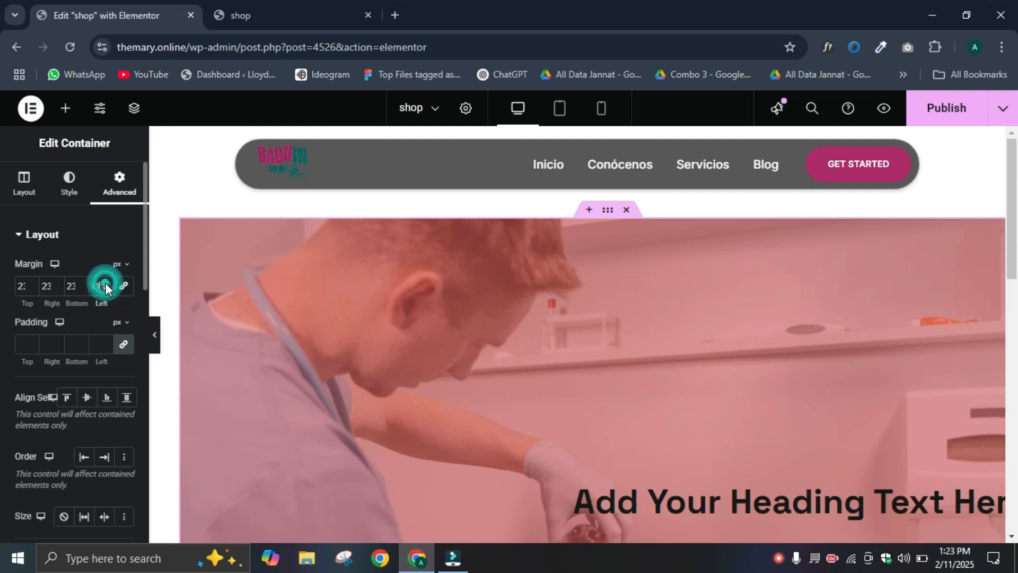
pyautogui.click(107, 285)
pyautogui.click(106, 285)
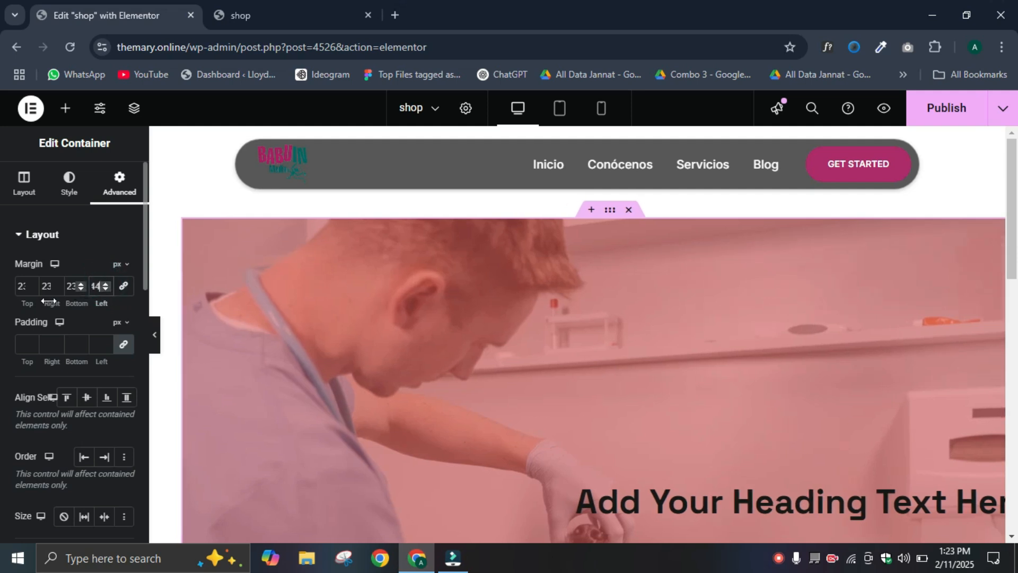
# Step: Increase the container's bottom margin independently of the other sides
pyautogui.click(80, 283)
pyautogui.click(80, 284)
pyautogui.click(80, 283)
pyautogui.click(80, 283)
pyautogui.click(80, 283)
pyautogui.click(80, 284)
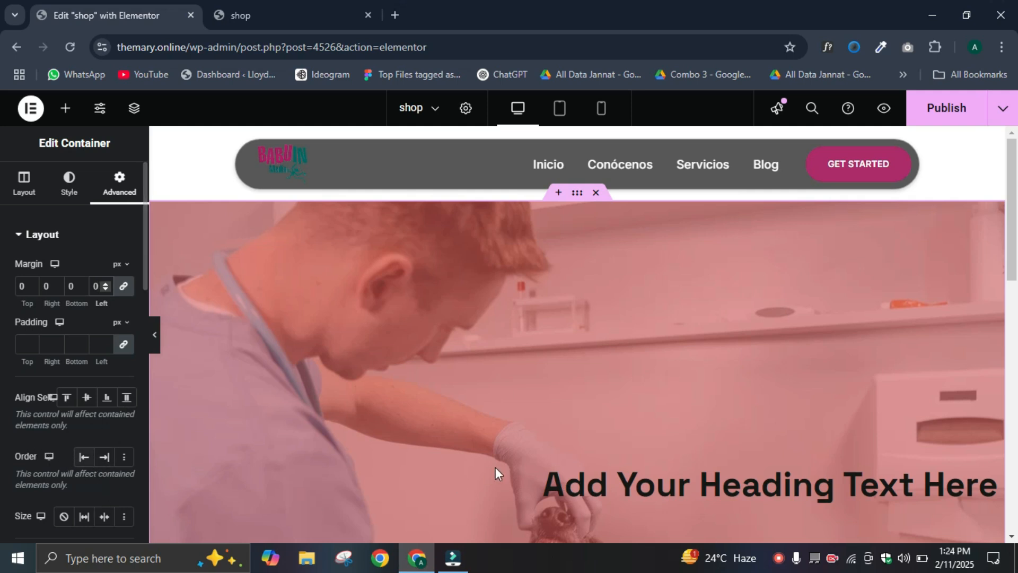
# Step: Try the Start option for the container's Order, and set it to End
pyautogui.scroll(-3, 495, 467)
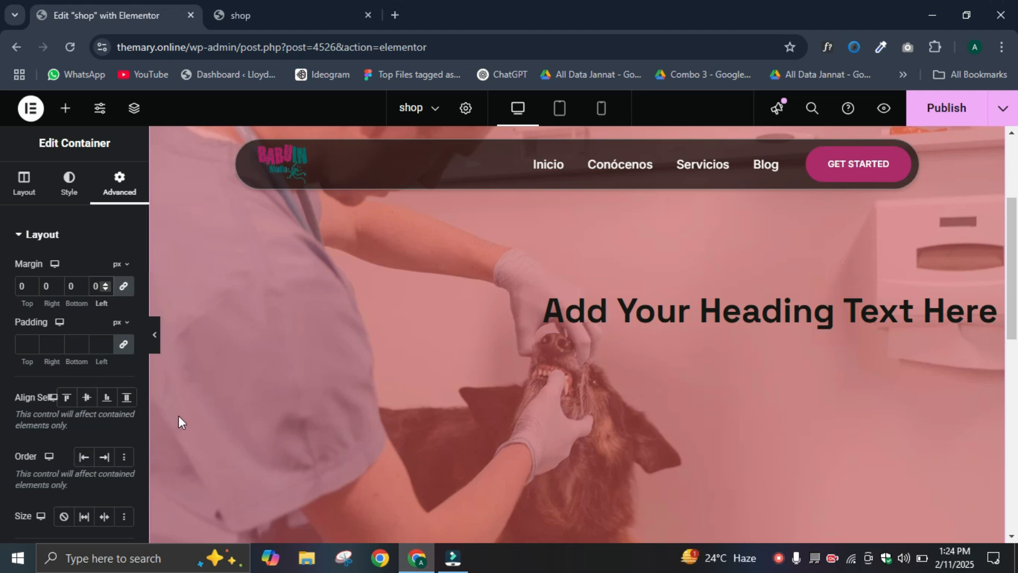
pyautogui.click(90, 459)
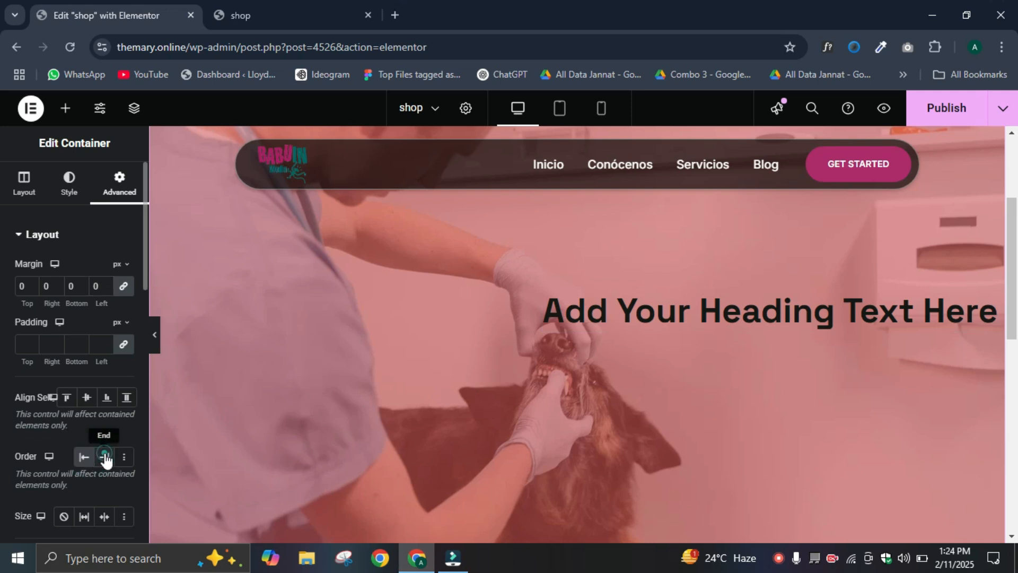
pyautogui.click(105, 458)
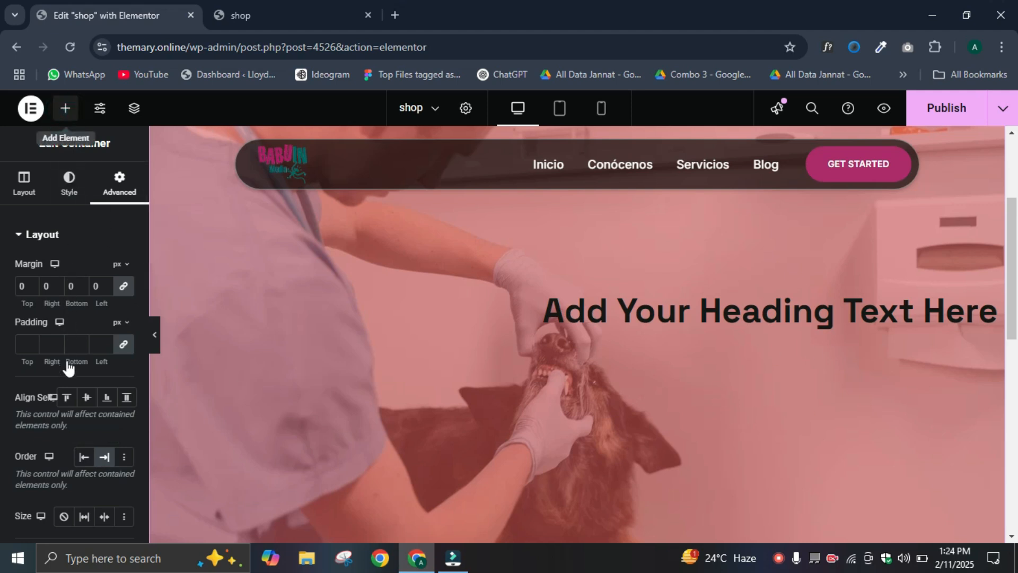
# Step: Add a Text Editor widget to the container next to the heading
pyautogui.scroll(-3, 72, 398)
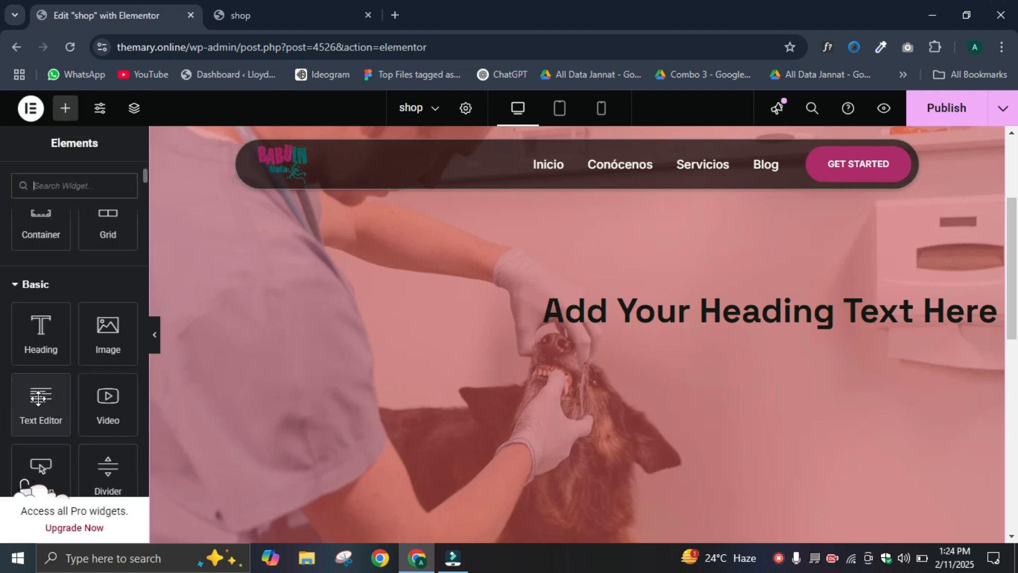
pyautogui.moveTo(38, 397); pyautogui.dragTo(572, 319)
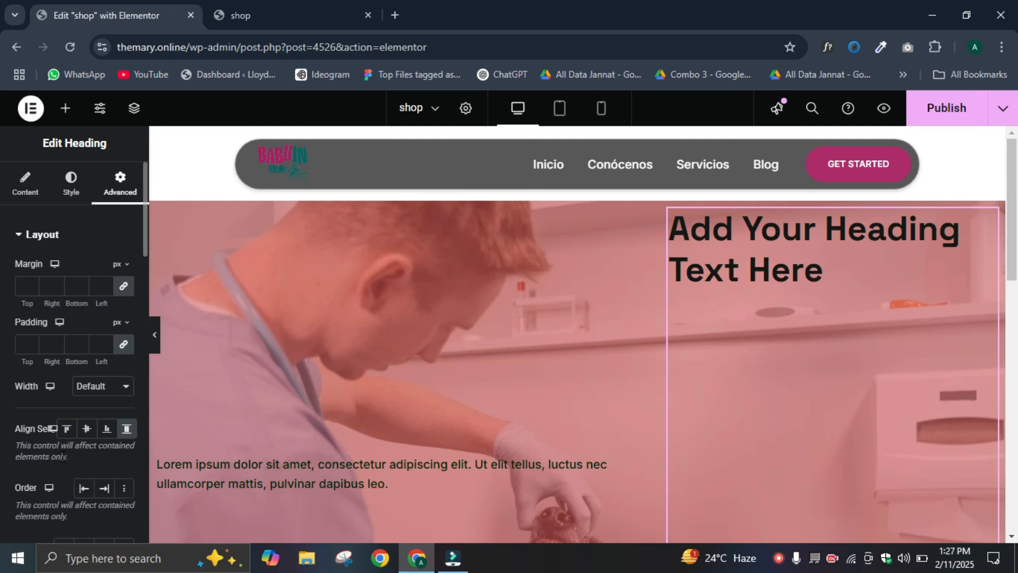
# Step: Set the heading's Position to Absolute and move it freely to just above the Lorem ipsum text
pyautogui.scroll(-3, 62, 459)
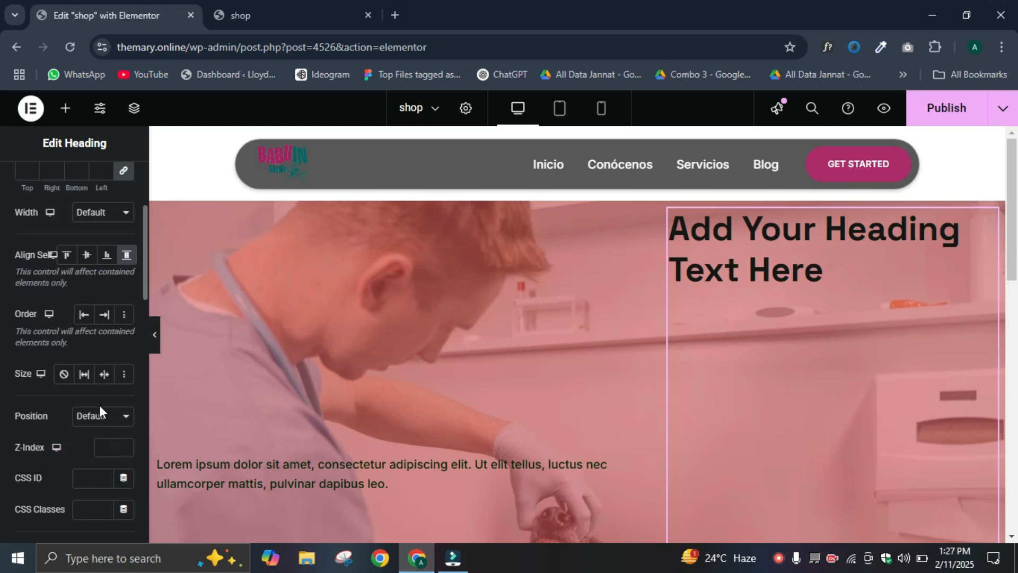
pyautogui.click(106, 418)
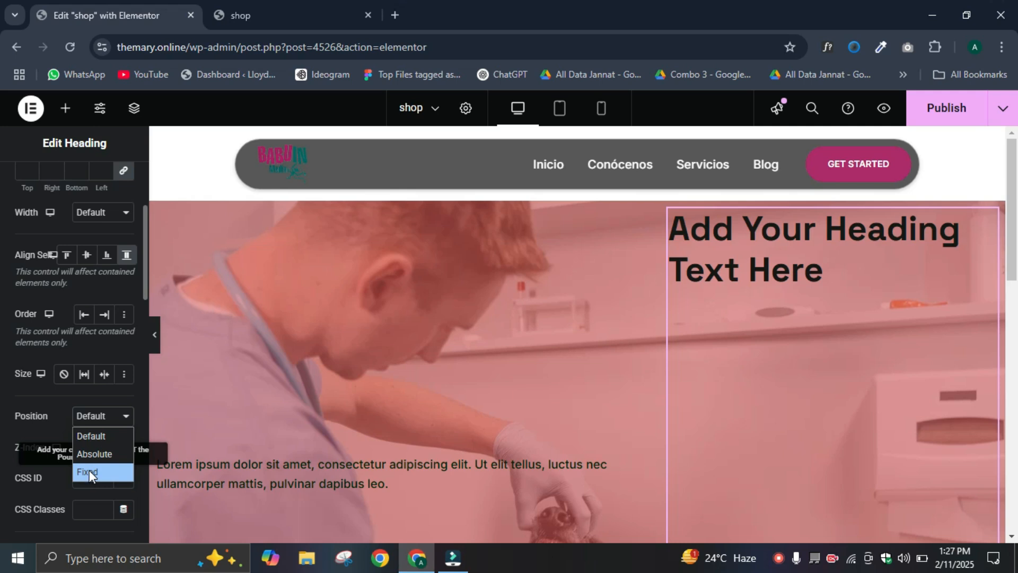
pyautogui.click(87, 450)
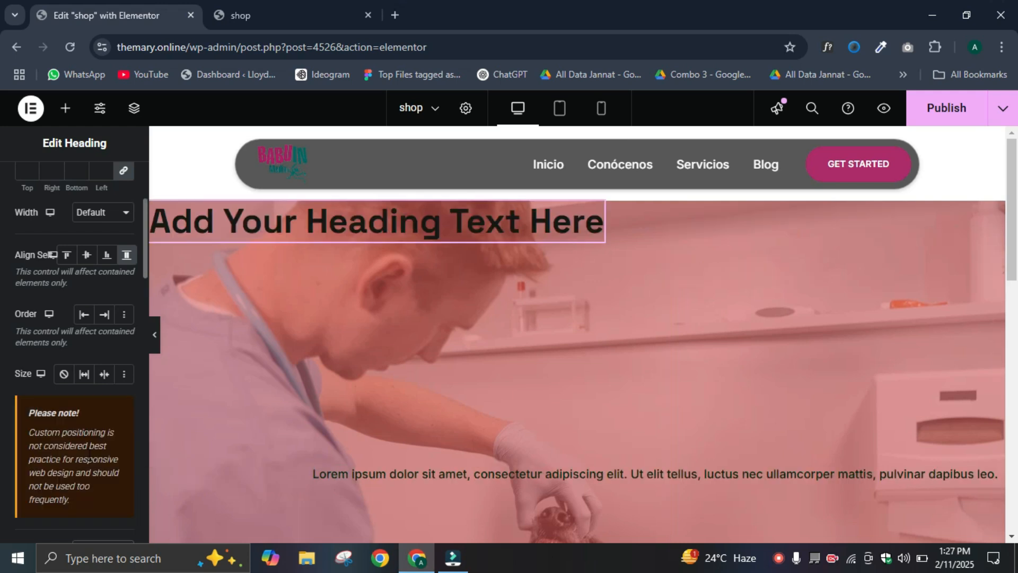
pyautogui.moveTo(278, 224); pyautogui.dragTo(403, 355)
pyautogui.moveTo(345, 306); pyautogui.dragTo(474, 401)
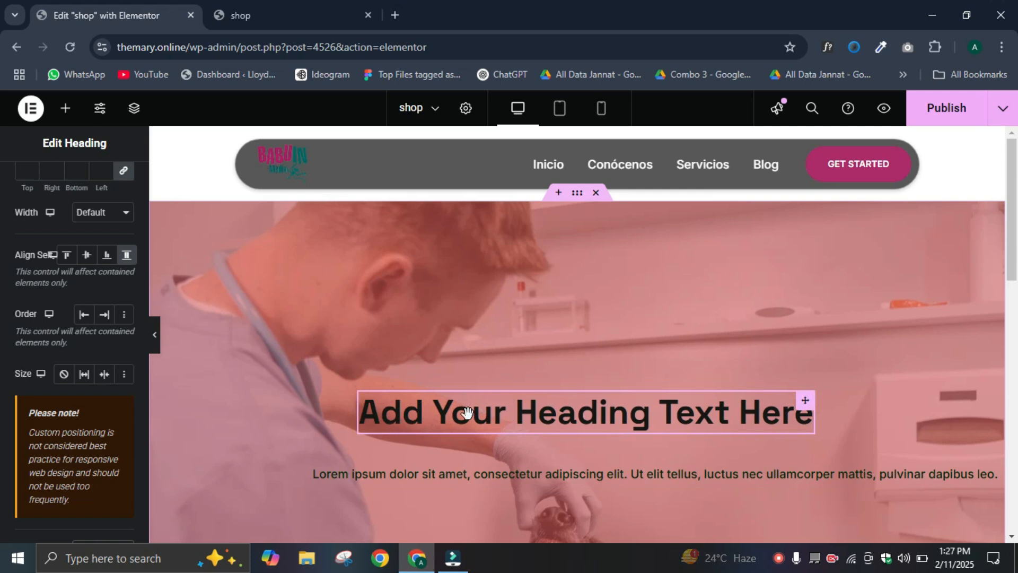
pyautogui.moveTo(431, 417); pyautogui.dragTo(475, 428)
# Step: Set the heading's Position back to Default
pyautogui.scroll(-3, 117, 380)
pyautogui.click(117, 381)
pyautogui.click(114, 390)
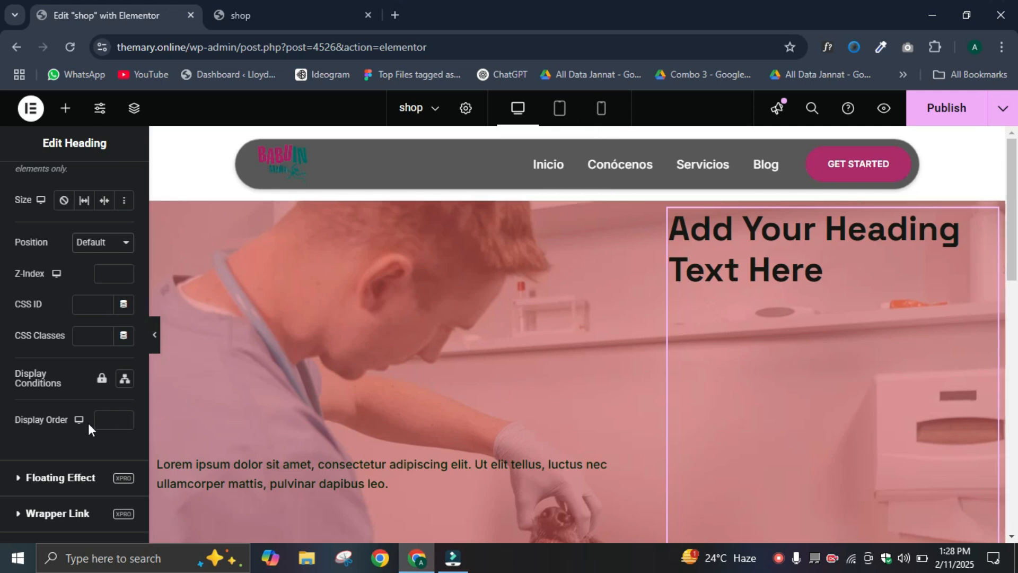
# Step: Look through the heading's remaining advanced sections, from Floating Effect and Motion Effects to Custom CSS
pyautogui.scroll(-3, 85, 382)
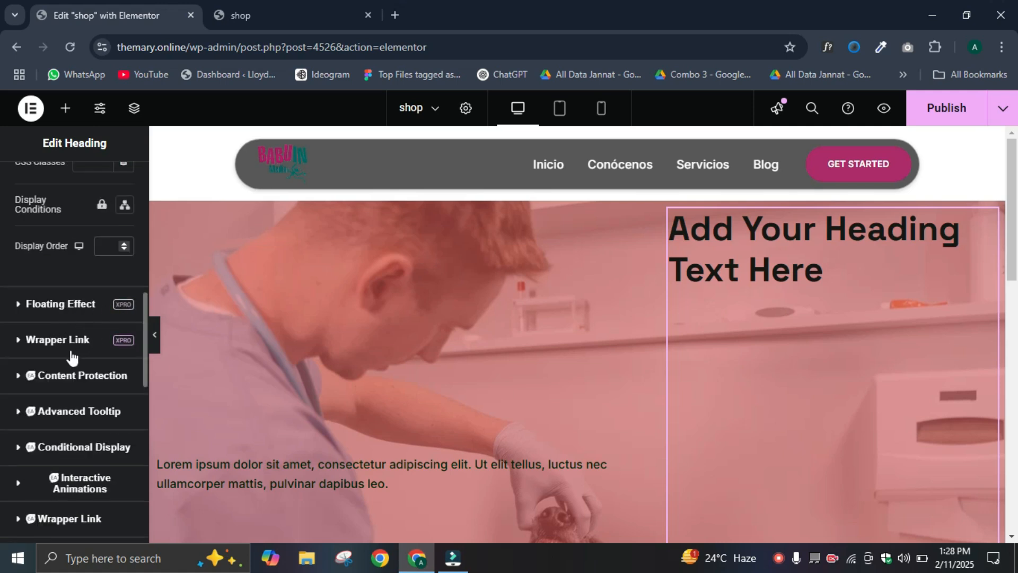
pyautogui.scroll(-10, 69, 482)
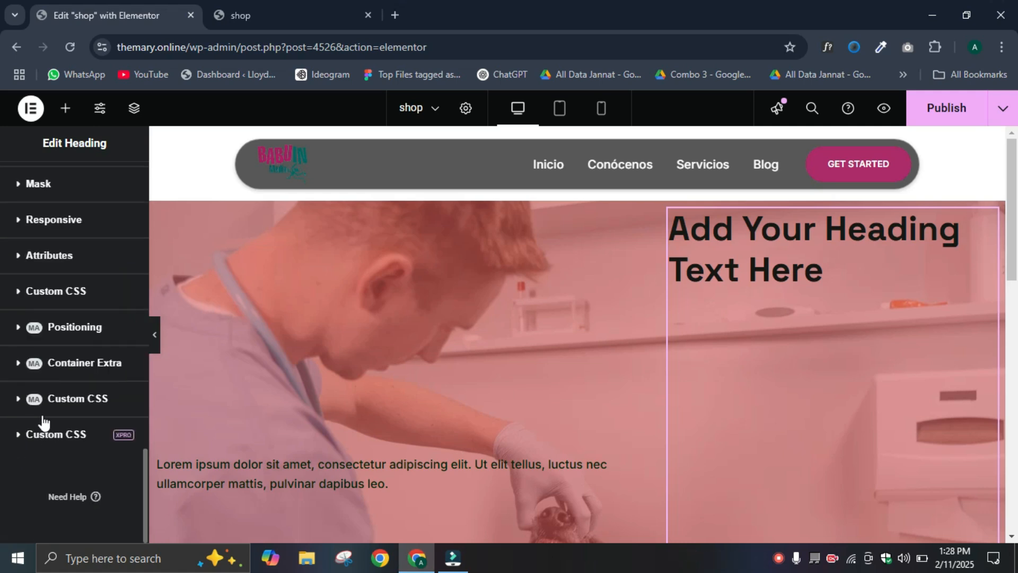
pyautogui.scroll(6, 50, 393)
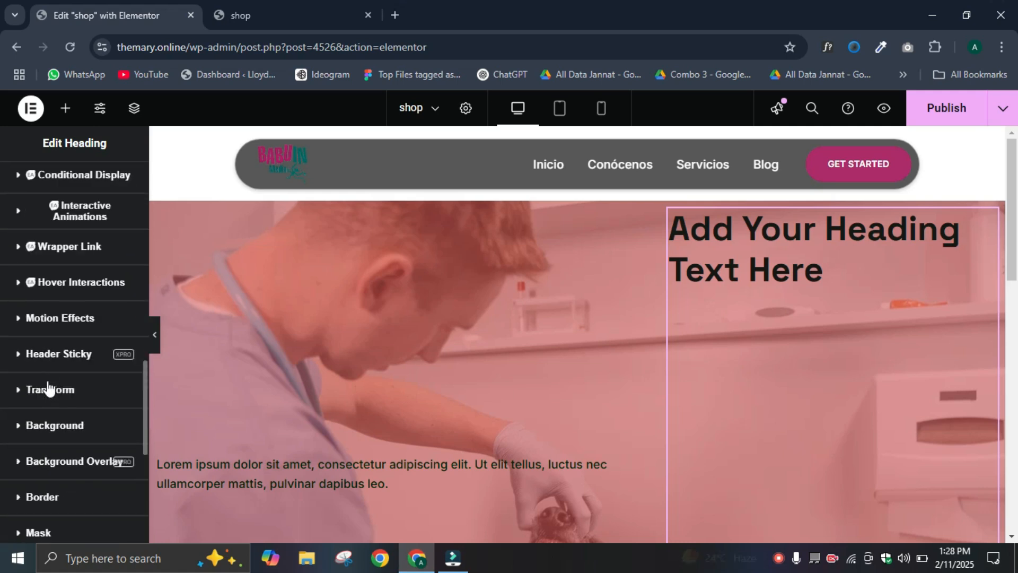
pyautogui.scroll(-6, 47, 386)
pyautogui.scroll(15, 48, 387)
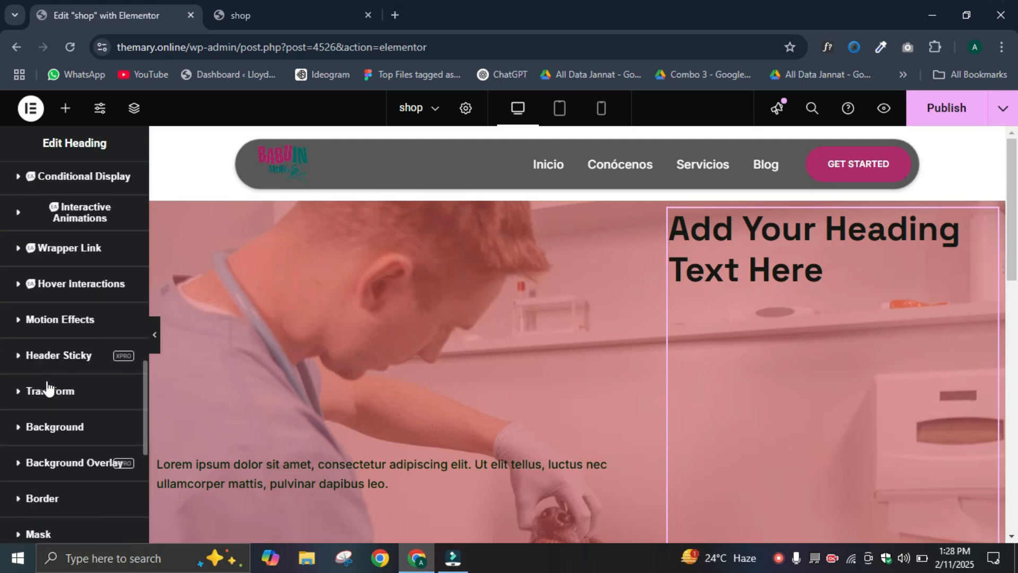
pyautogui.scroll(-6, 45, 371)
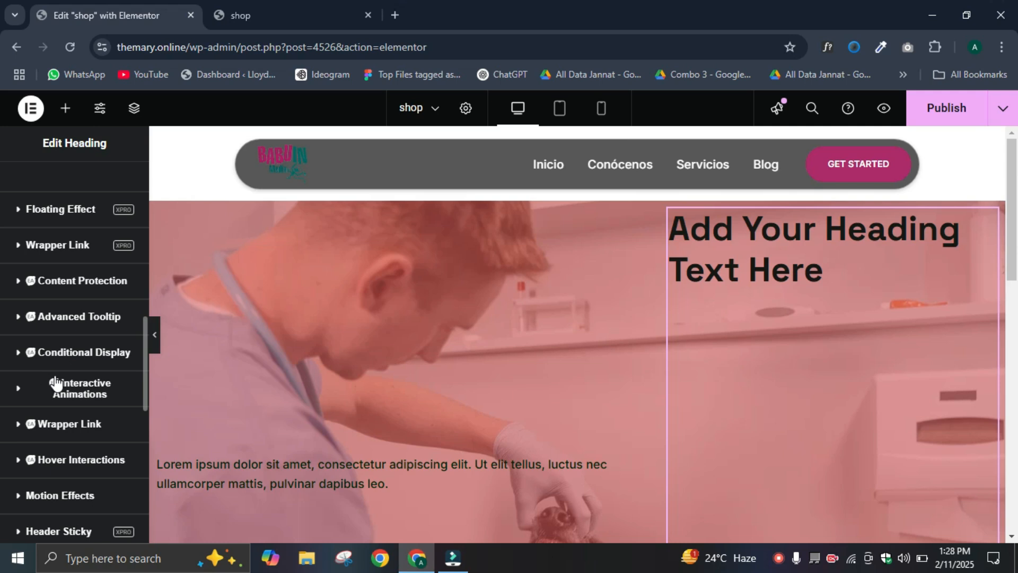
pyautogui.scroll(3, 56, 381)
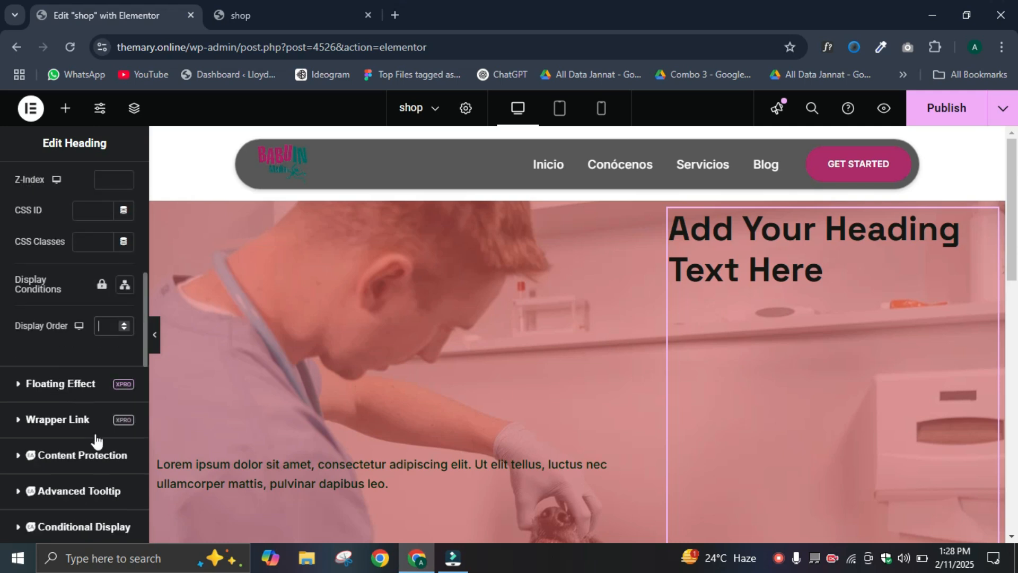
pyautogui.scroll(-3, 61, 445)
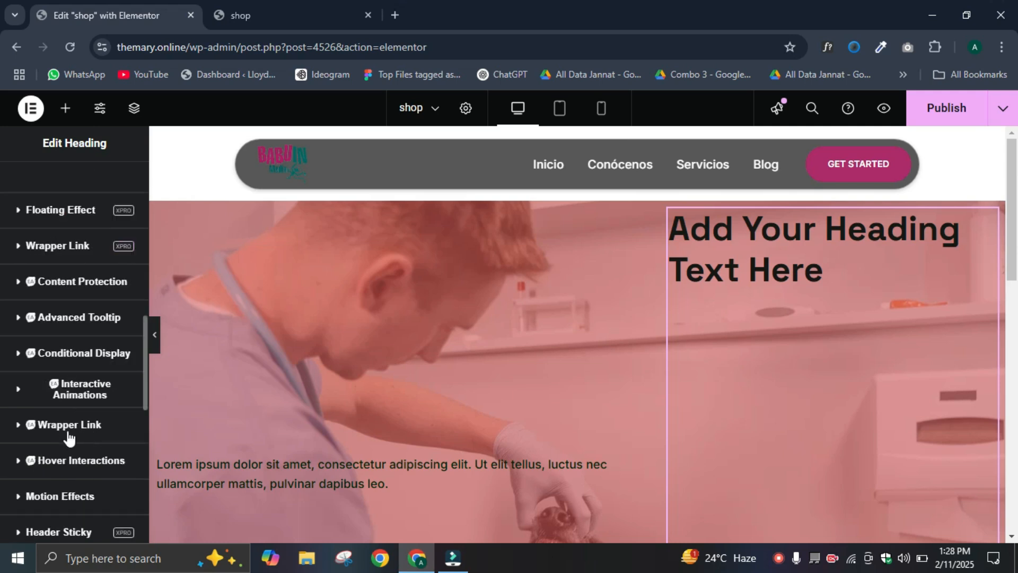
pyautogui.scroll(-5, 64, 424)
pyautogui.scroll(-3, 62, 402)
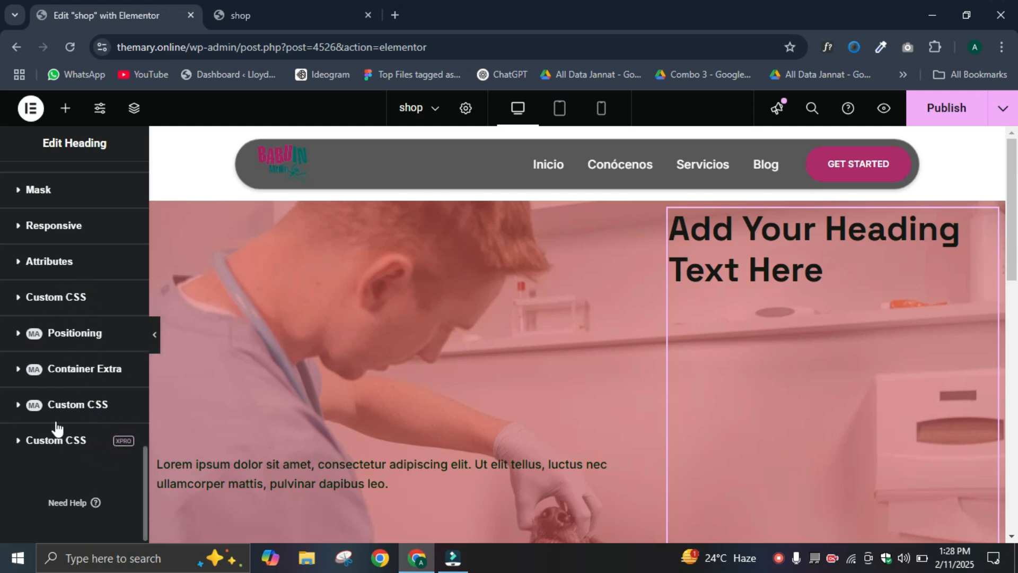
pyautogui.scroll(3, 38, 366)
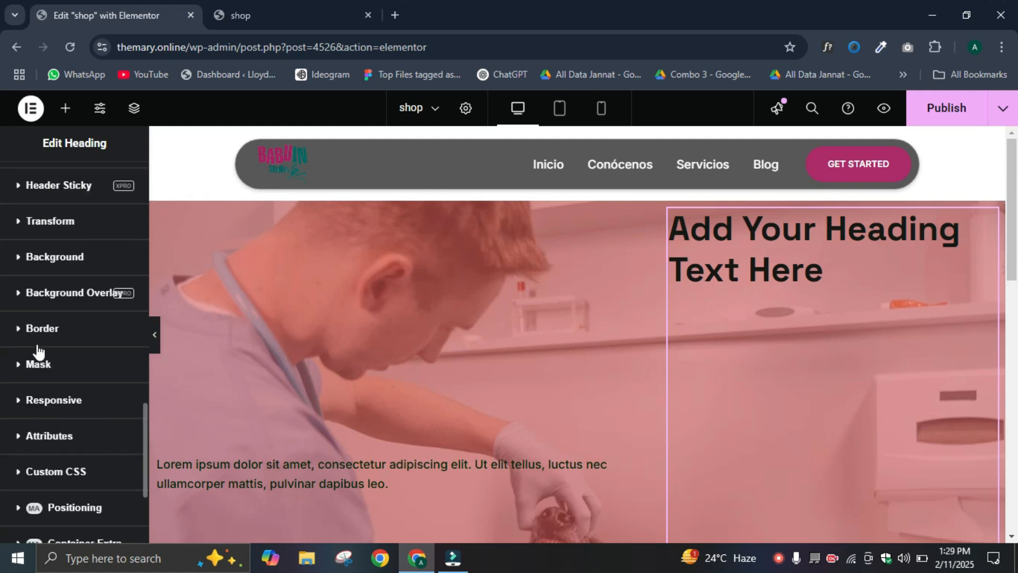
pyautogui.scroll(3, 91, 315)
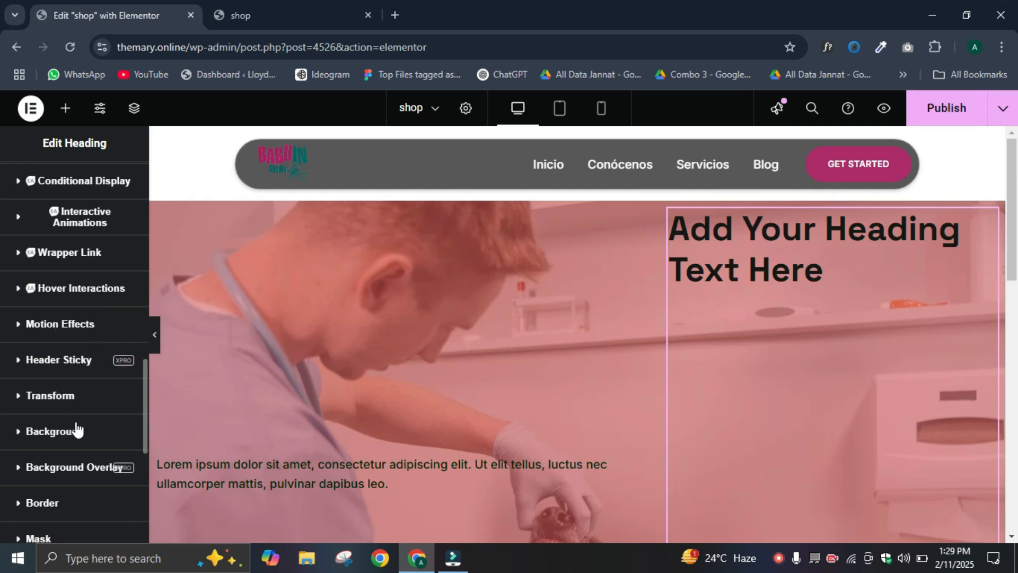
pyautogui.scroll(5, 79, 412)
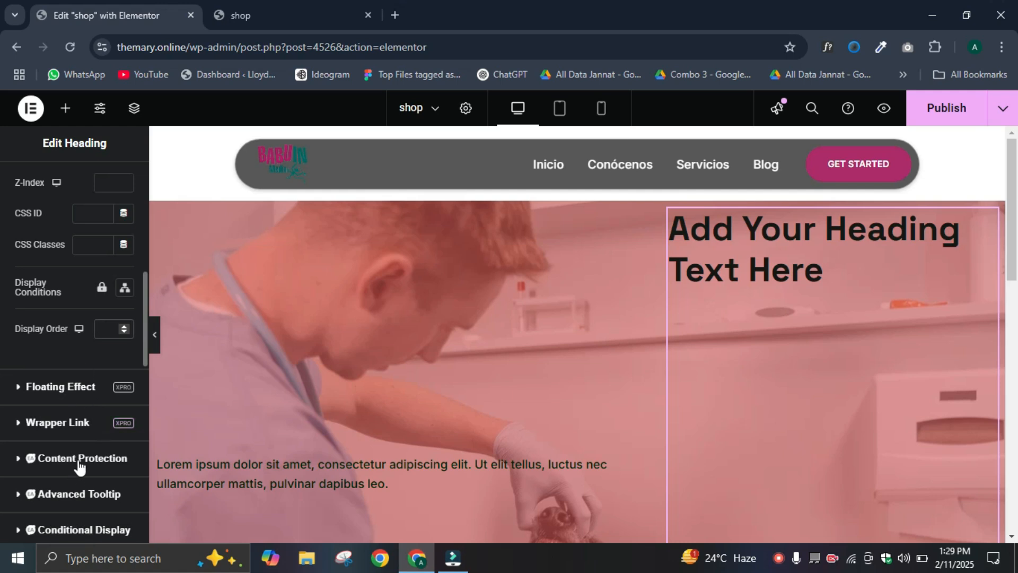
# Step: Try the heading's Center, Right and Justified alignments, and set its Alignment to Left
pyautogui.click(852, 212)
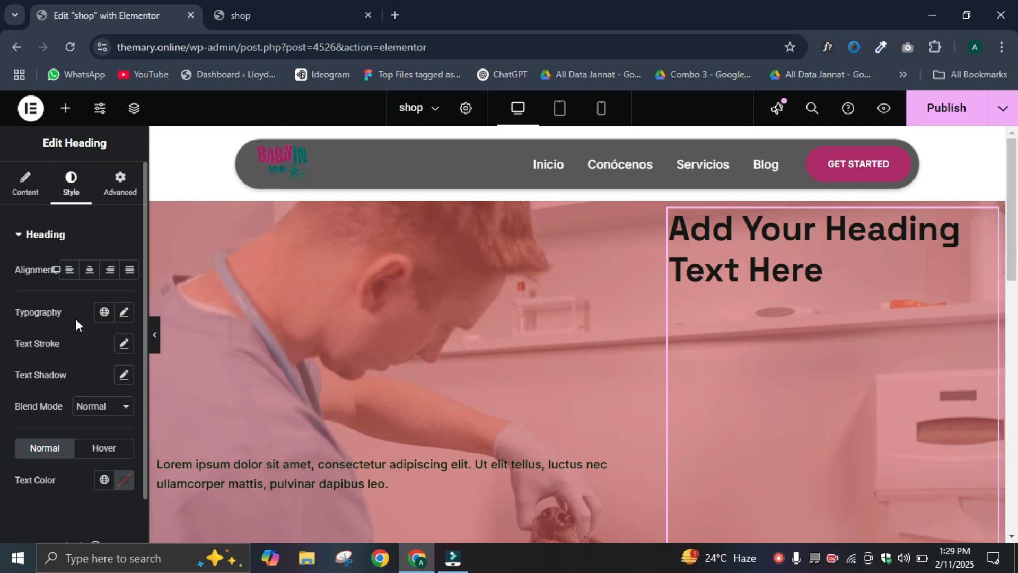
pyautogui.click(89, 271)
pyautogui.click(110, 270)
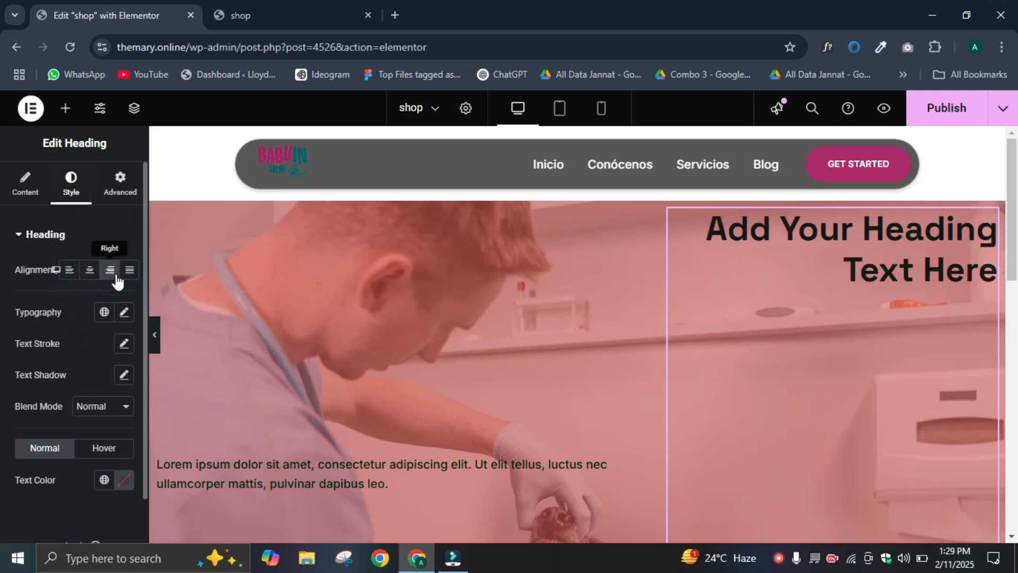
pyautogui.click(130, 270)
pyautogui.click(69, 271)
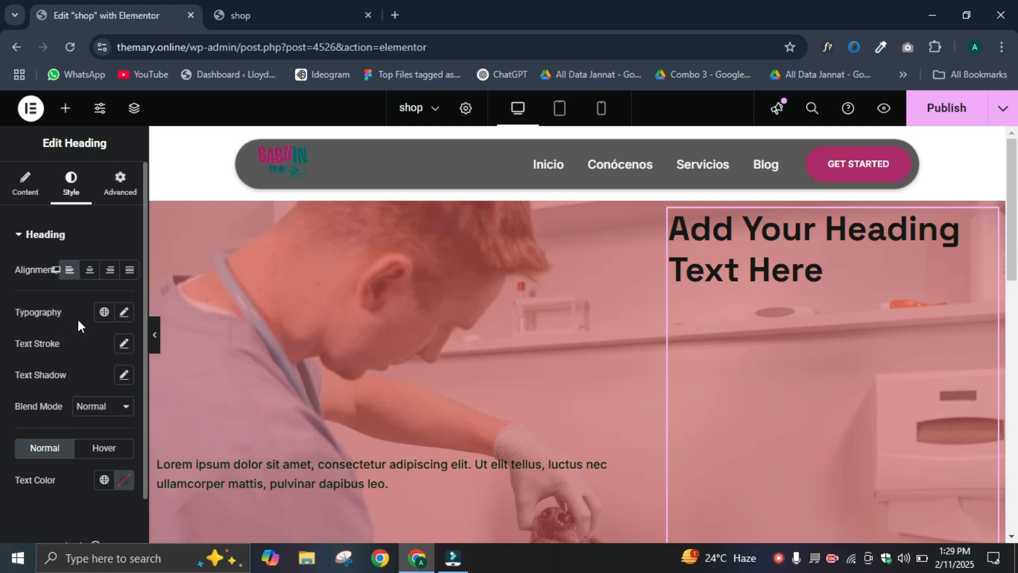
# Step: Set the heading's typography to a size of 52 px and the Tahoma font family
pyautogui.click(124, 312)
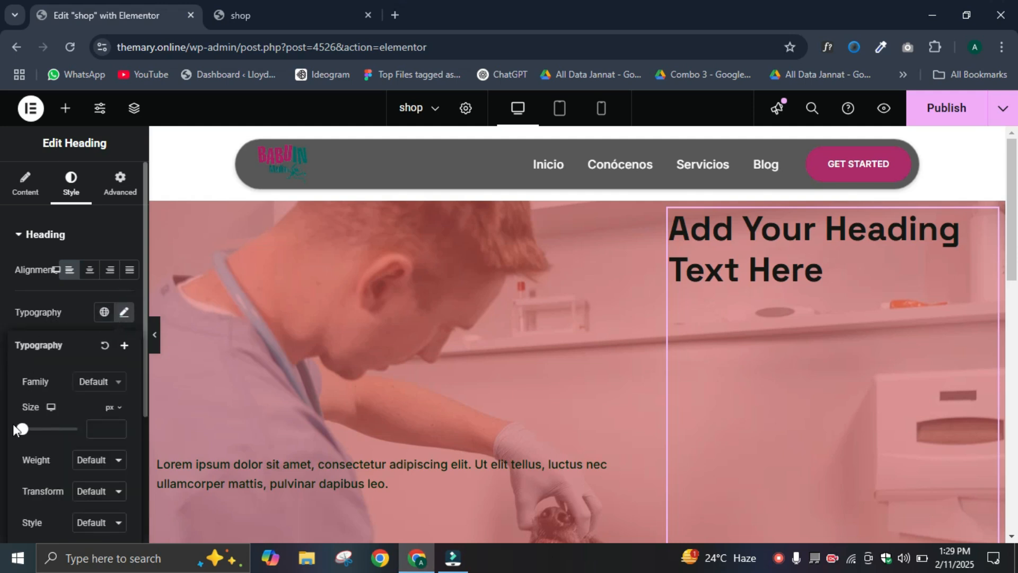
pyautogui.moveTo(22, 431)
pyautogui.mouseDown()
pyautogui.moveTo(49, 429)
pyautogui.moveTo(37, 430)
pyautogui.mouseUp()
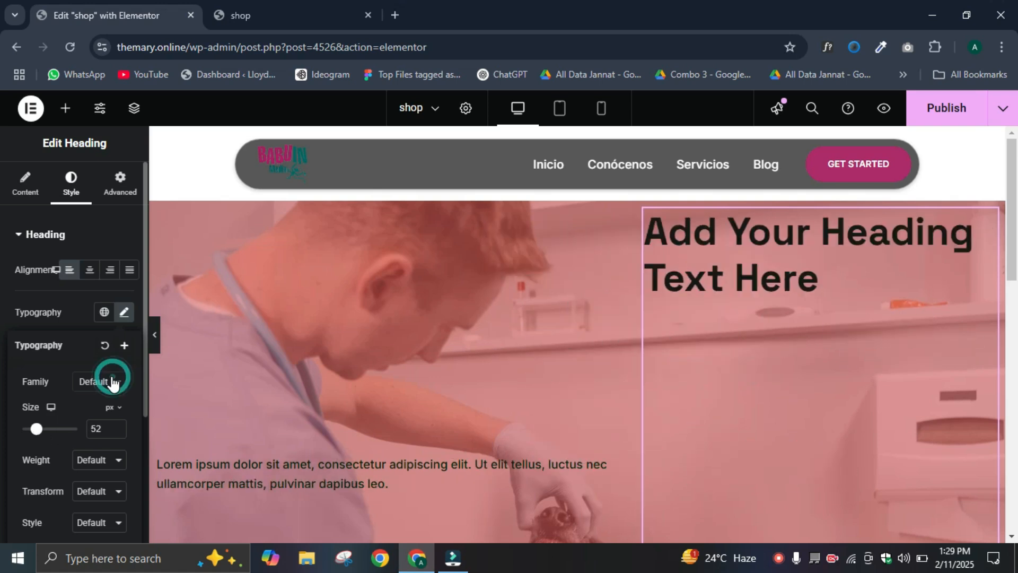
pyautogui.click(112, 381)
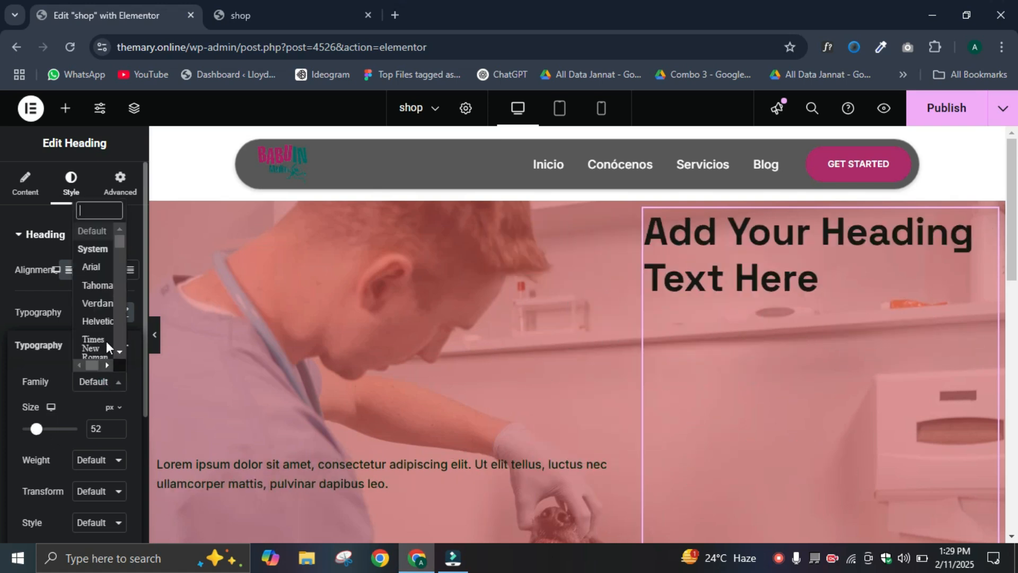
pyautogui.click(98, 289)
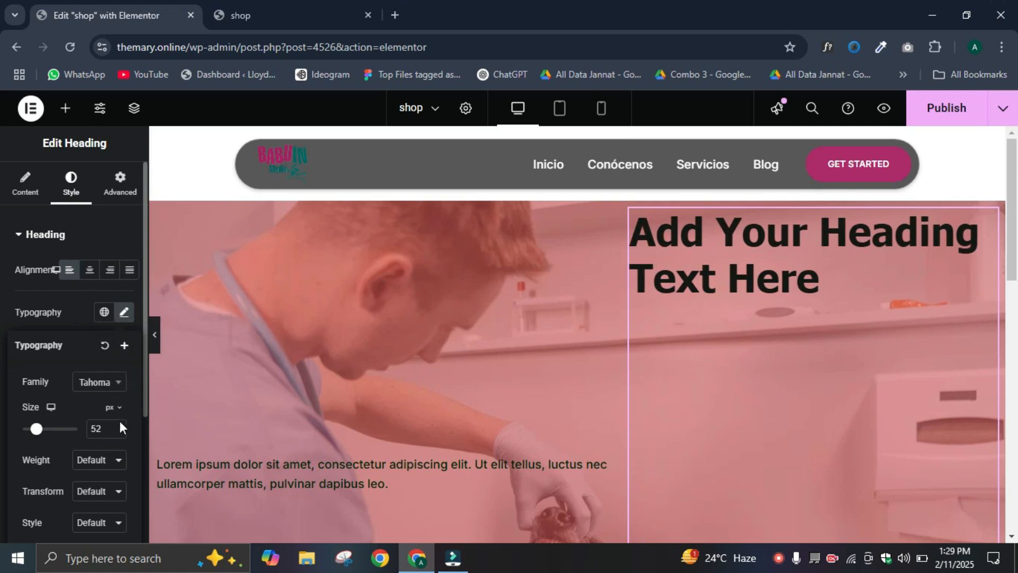
# Step: Set the heading's font weight to 400 (Normal)
pyautogui.click(106, 460)
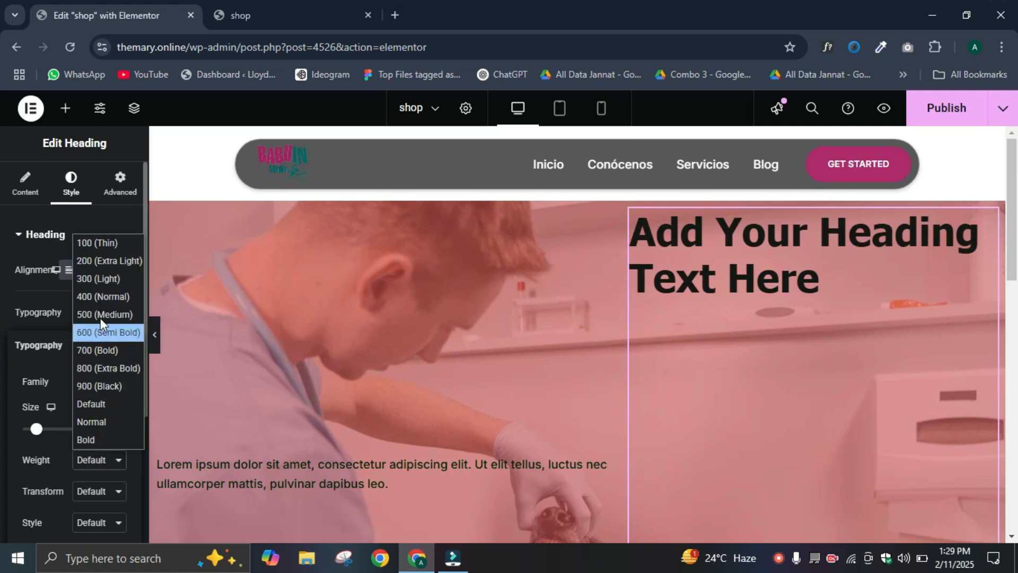
pyautogui.click(105, 297)
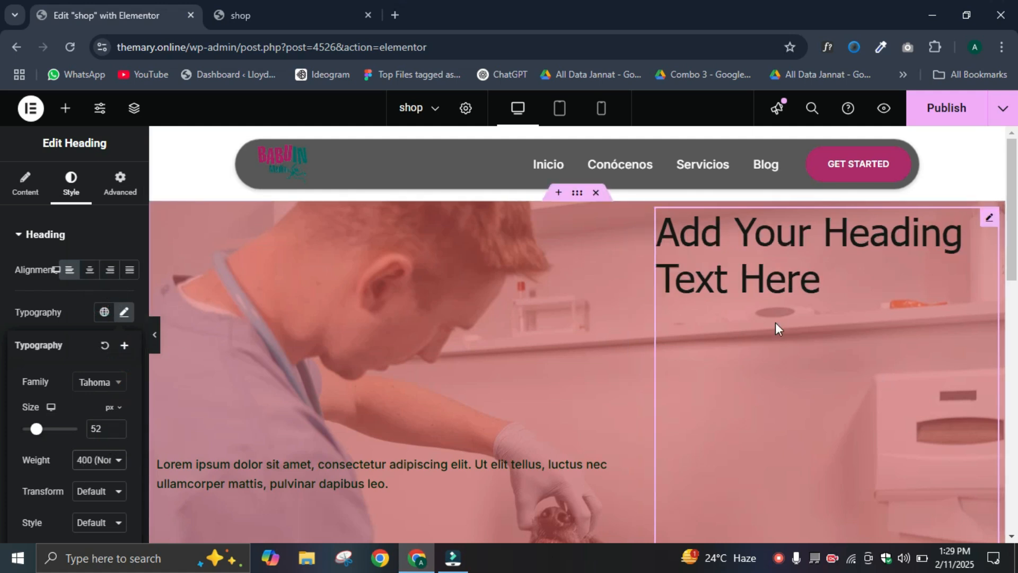
pyautogui.click(117, 463)
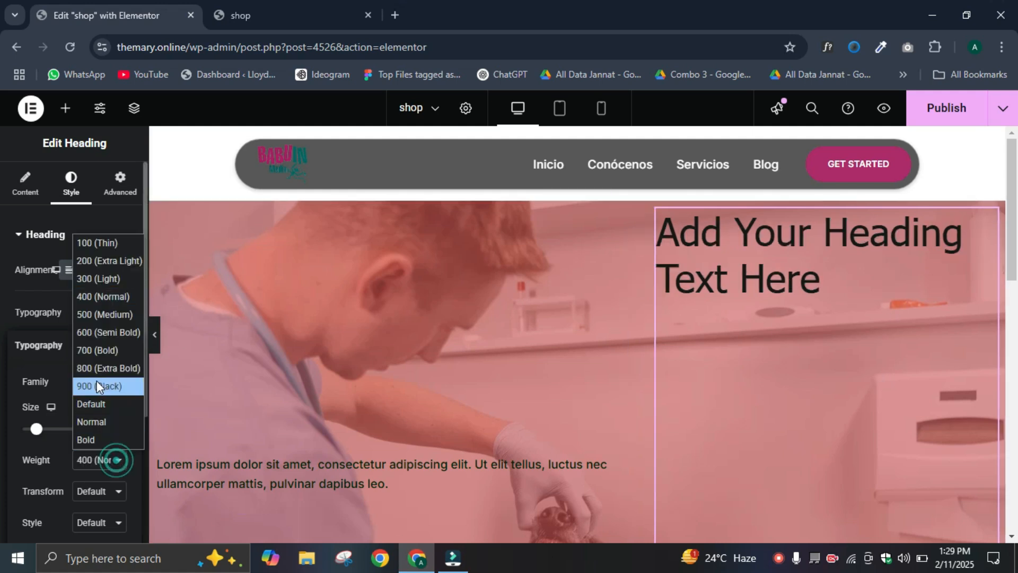
pyautogui.click(99, 266)
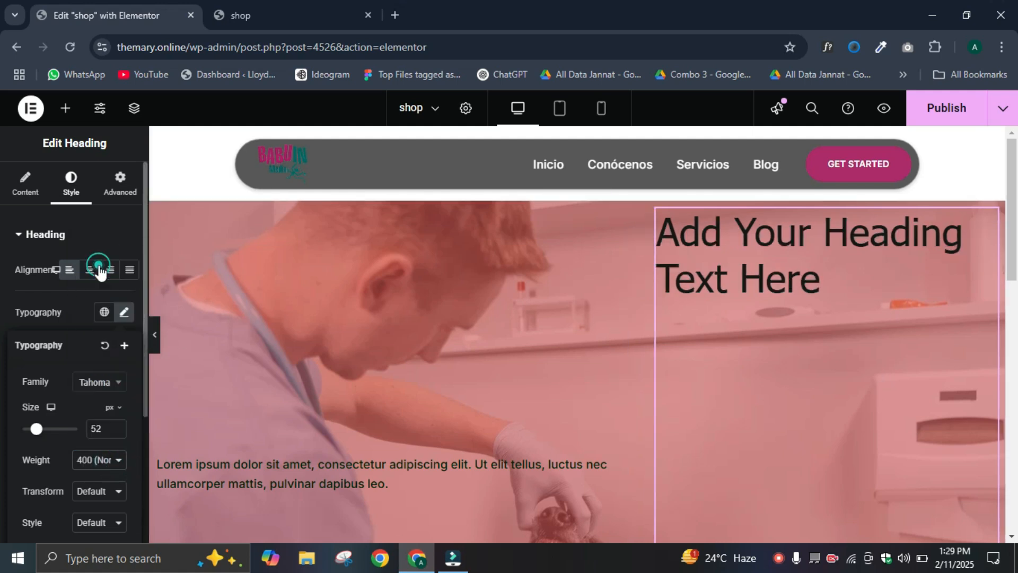
pyautogui.click(108, 462)
pyautogui.click(103, 302)
# Step: Set the heading's line height to 42 px, letter spacing to 6.3 px and word spacing to 23 px
pyautogui.scroll(-3, 111, 428)
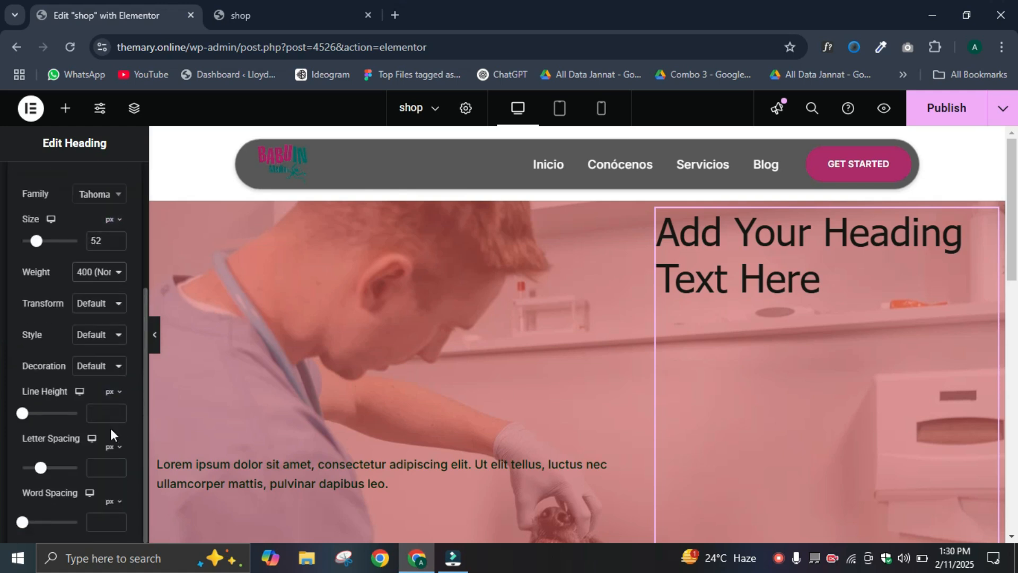
pyautogui.click(25, 413)
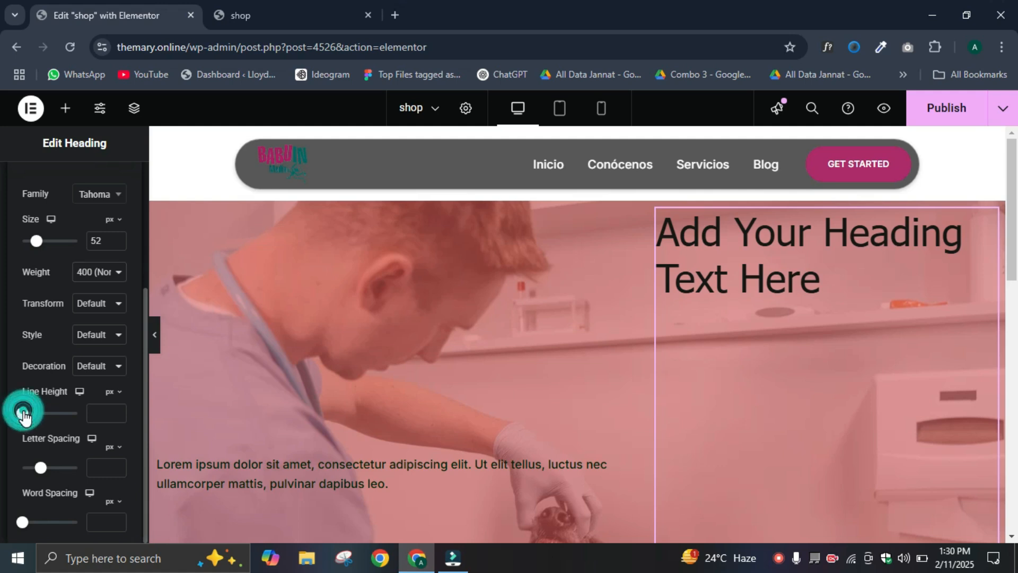
pyautogui.moveTo(32, 418)
pyautogui.mouseDown()
pyautogui.moveTo(85, 428)
pyautogui.moveTo(46, 420)
pyautogui.mouseUp()
pyautogui.moveTo(41, 468); pyautogui.dragTo(64, 469)
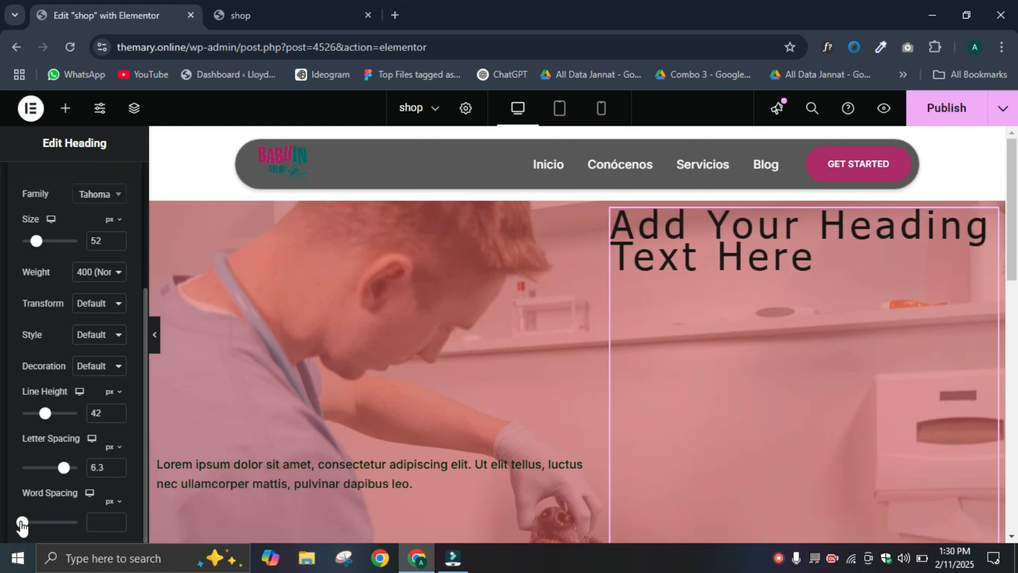
pyautogui.moveTo(23, 522); pyautogui.dragTo(48, 537)
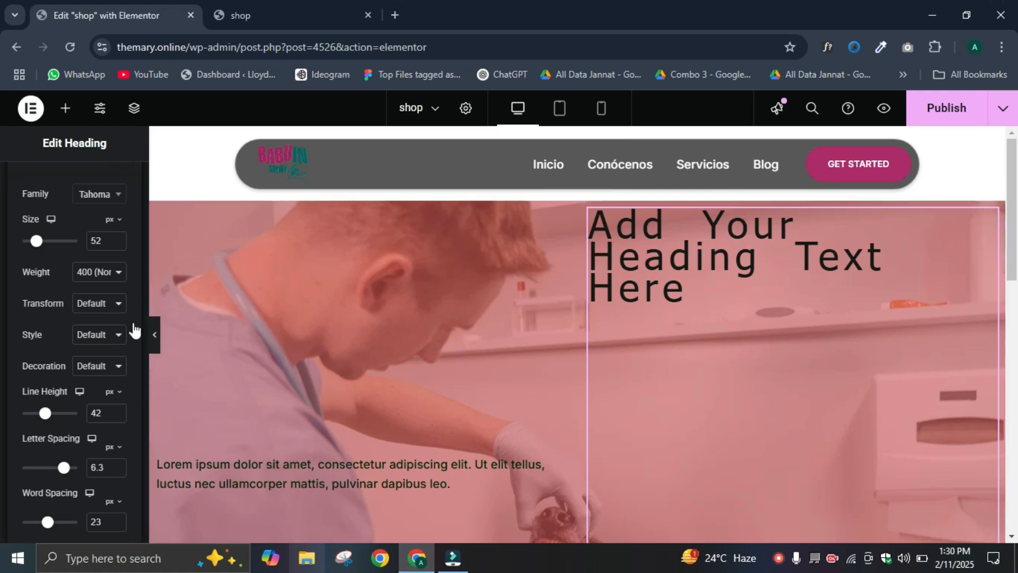
pyautogui.scroll(3, 45, 442)
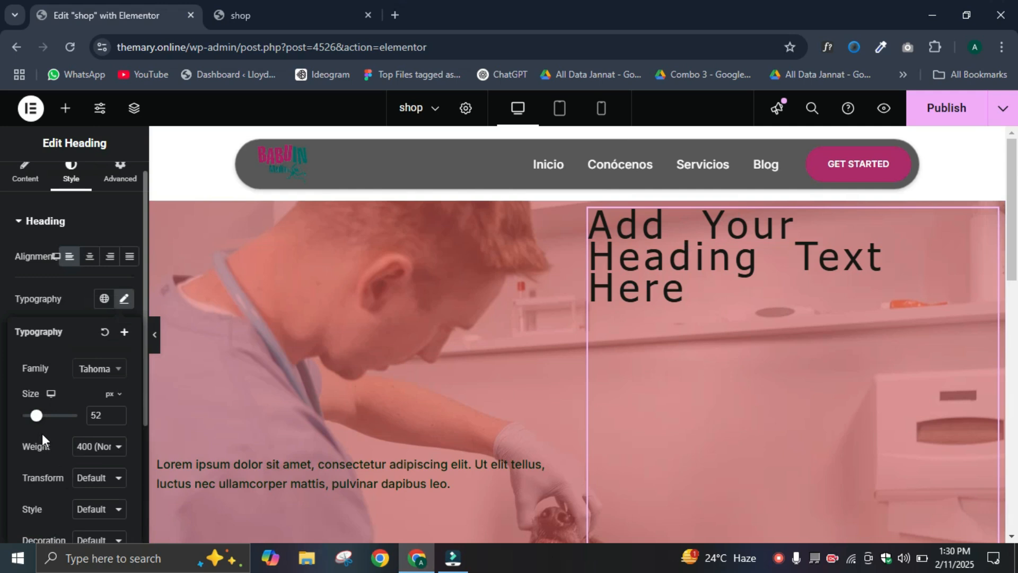
pyautogui.scroll(-3, 42, 434)
pyautogui.scroll(3, 64, 244)
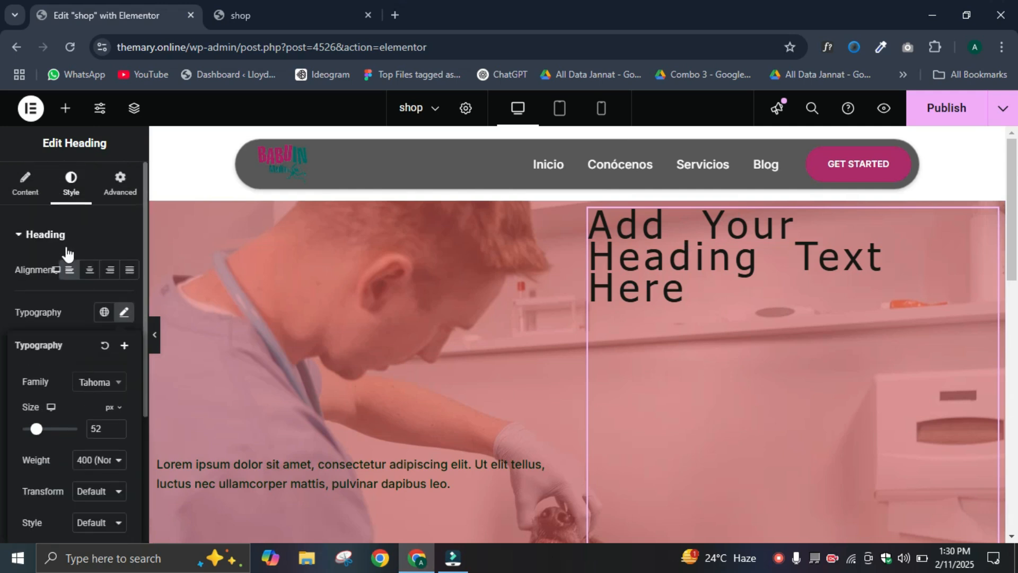
pyautogui.click(80, 300)
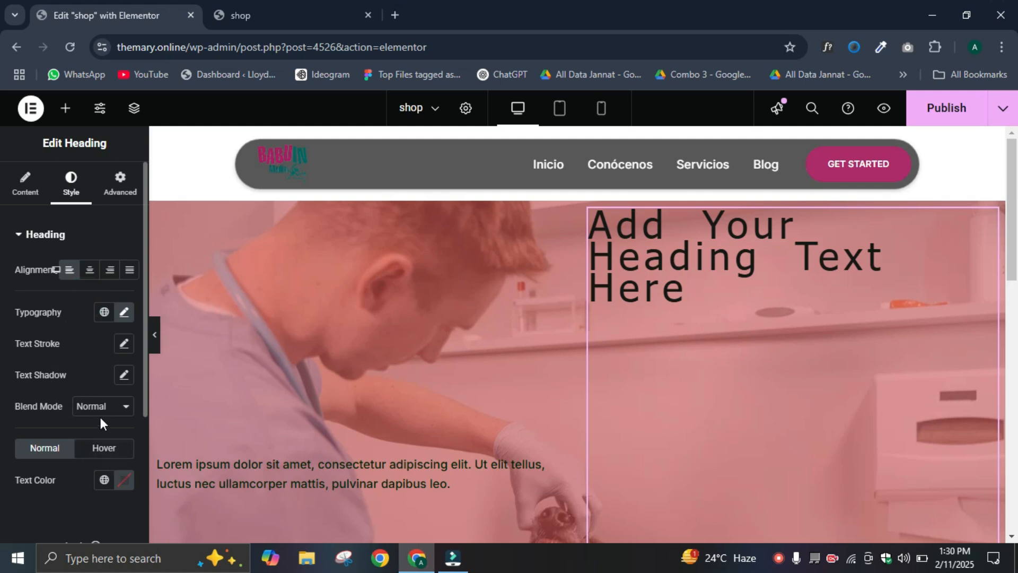
# Step: Keep the heading's Blend Mode at Normal and set its normal-state text color to near-white
pyautogui.click(114, 415)
pyautogui.click(114, 411)
pyautogui.click(123, 479)
pyautogui.moveTo(124, 399); pyautogui.dragTo(30, 201)
pyautogui.click(29, 195)
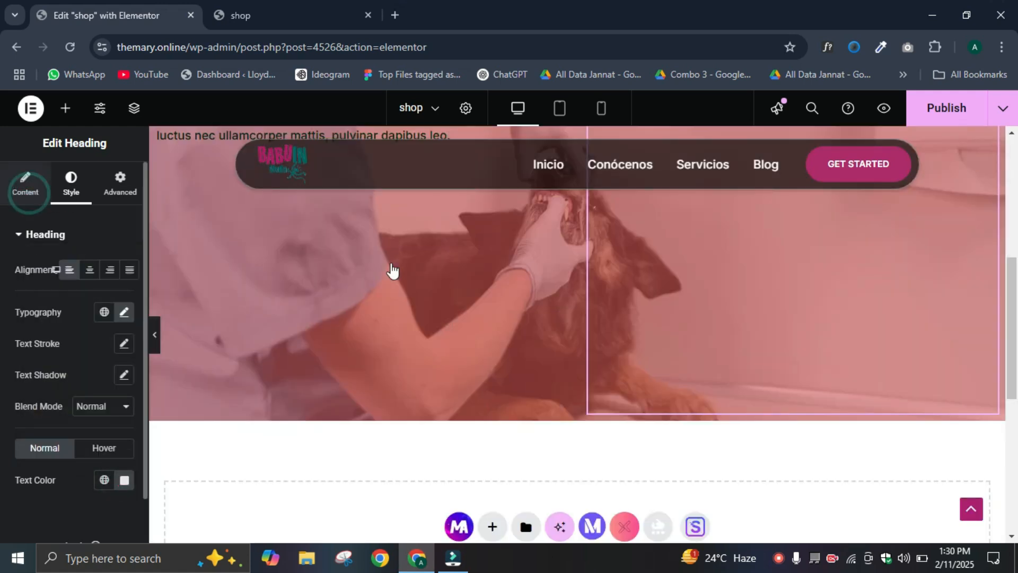
pyautogui.scroll(6, 393, 271)
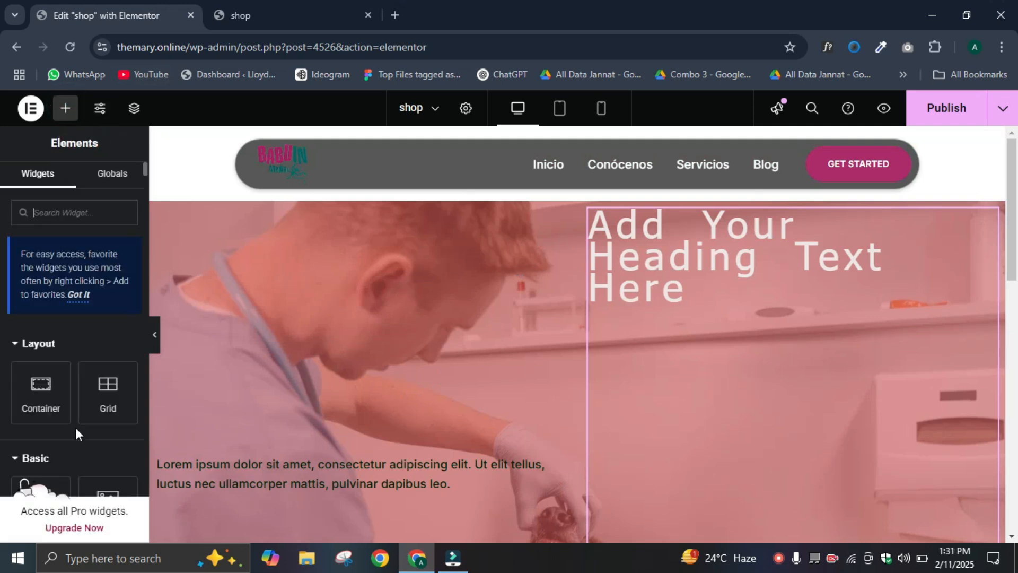
pyautogui.scroll(-5, 75, 427)
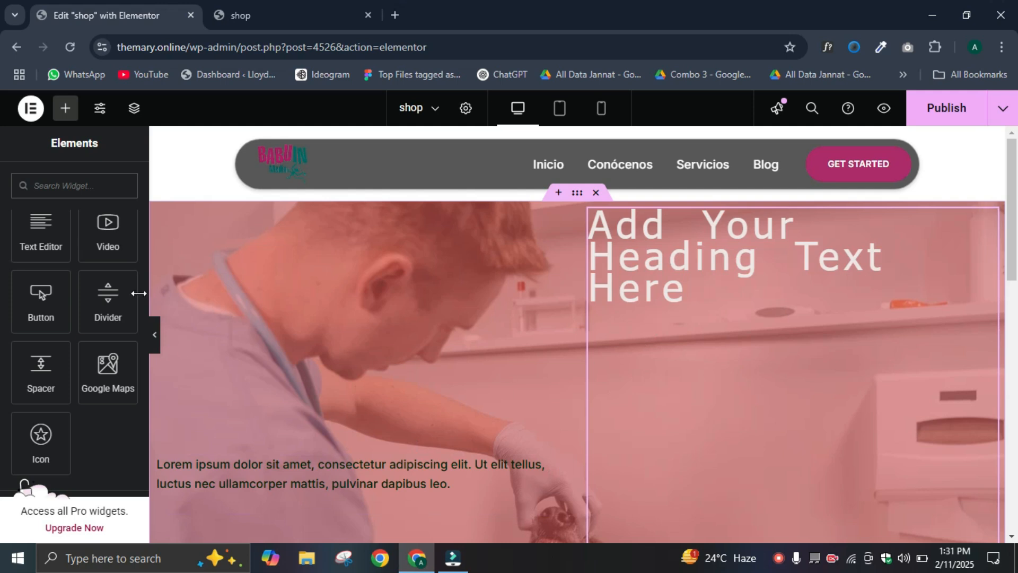
pyautogui.scroll(5, 122, 297)
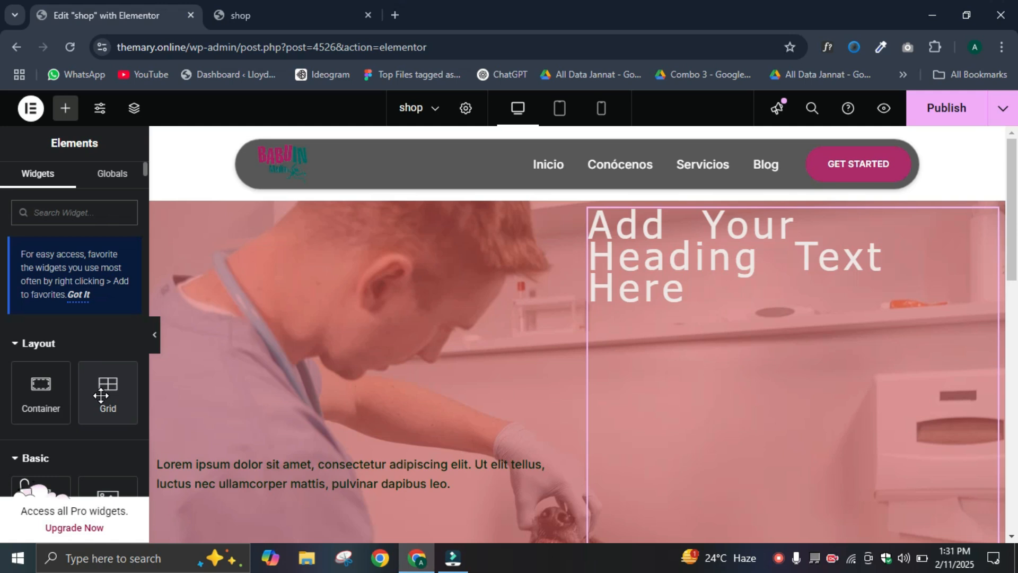
# Step: Publish the shop page and review the styled container from top to bottom on the preview page
pyautogui.click(954, 110)
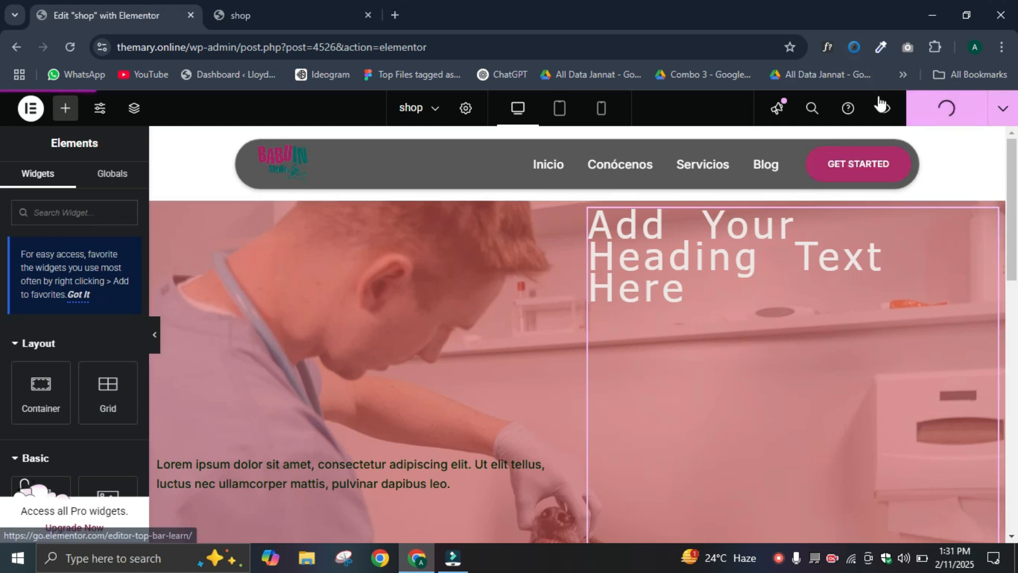
pyautogui.click(282, 16)
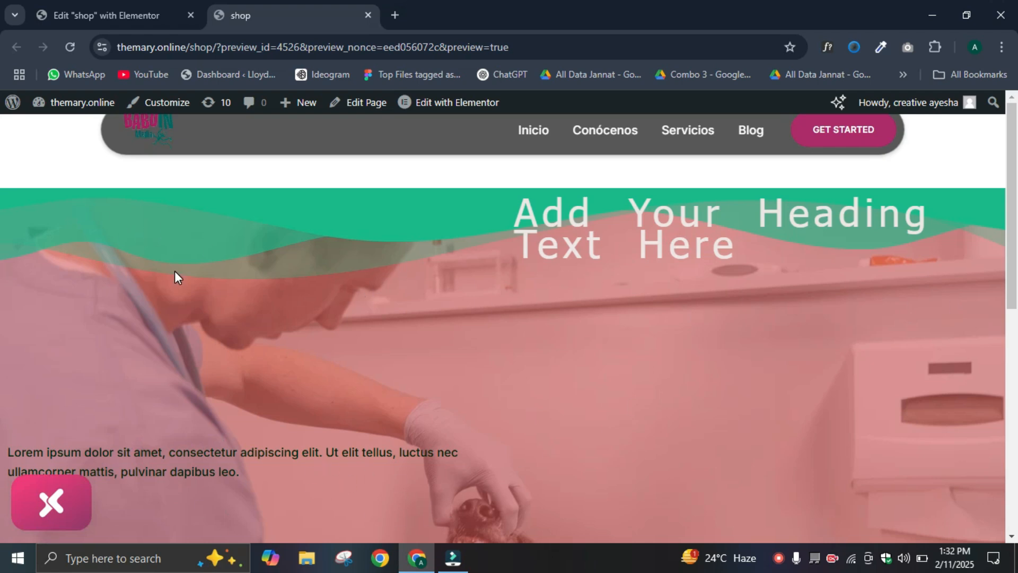
pyautogui.scroll(-8, 445, 353)
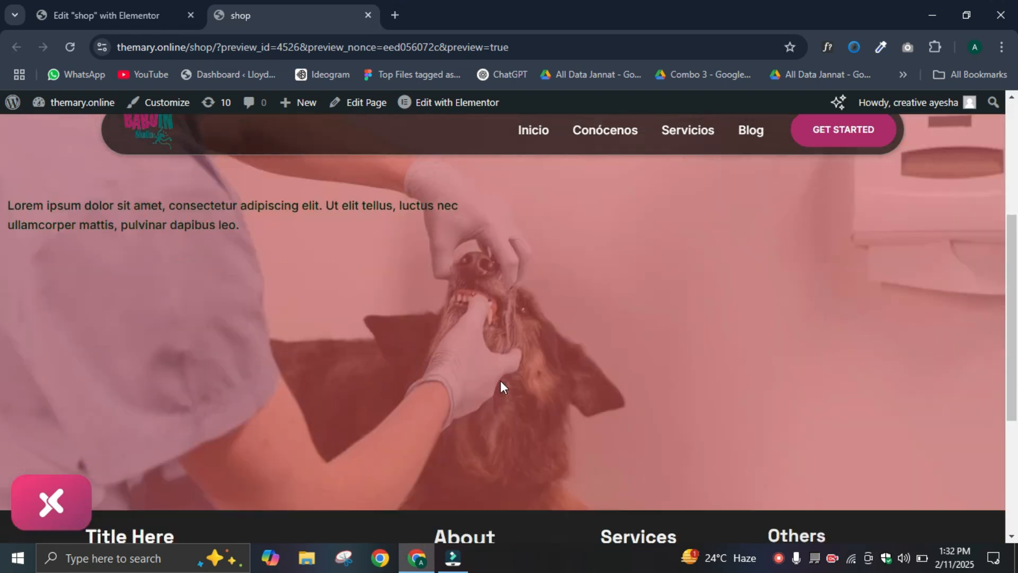
pyautogui.scroll(6, 723, 301)
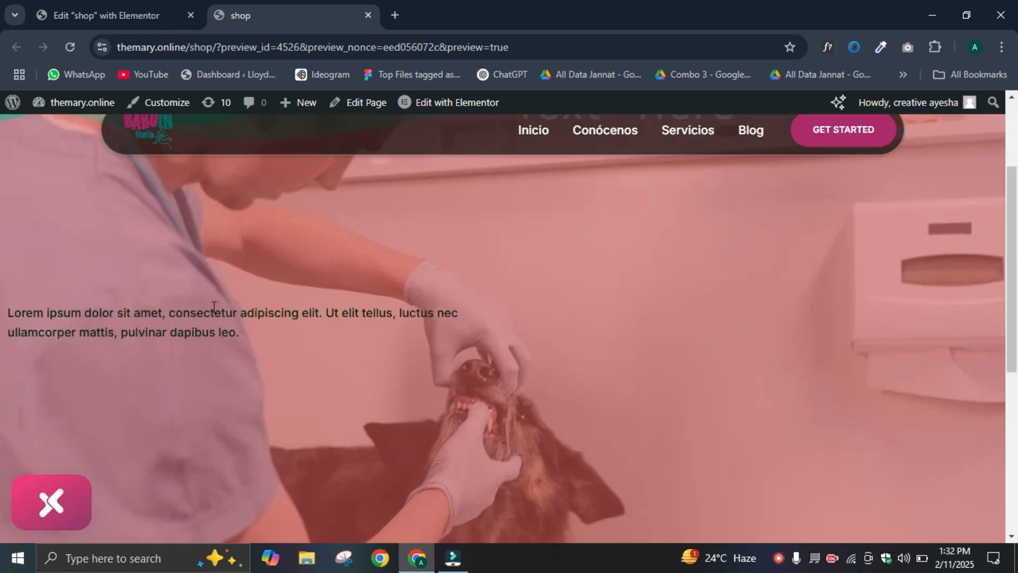
pyautogui.scroll(3, 811, 361)
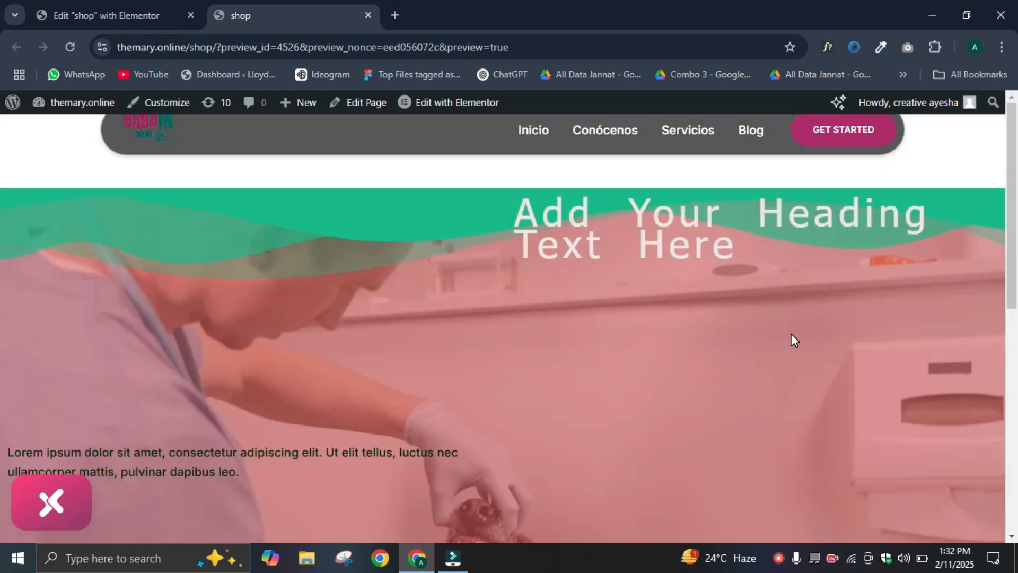